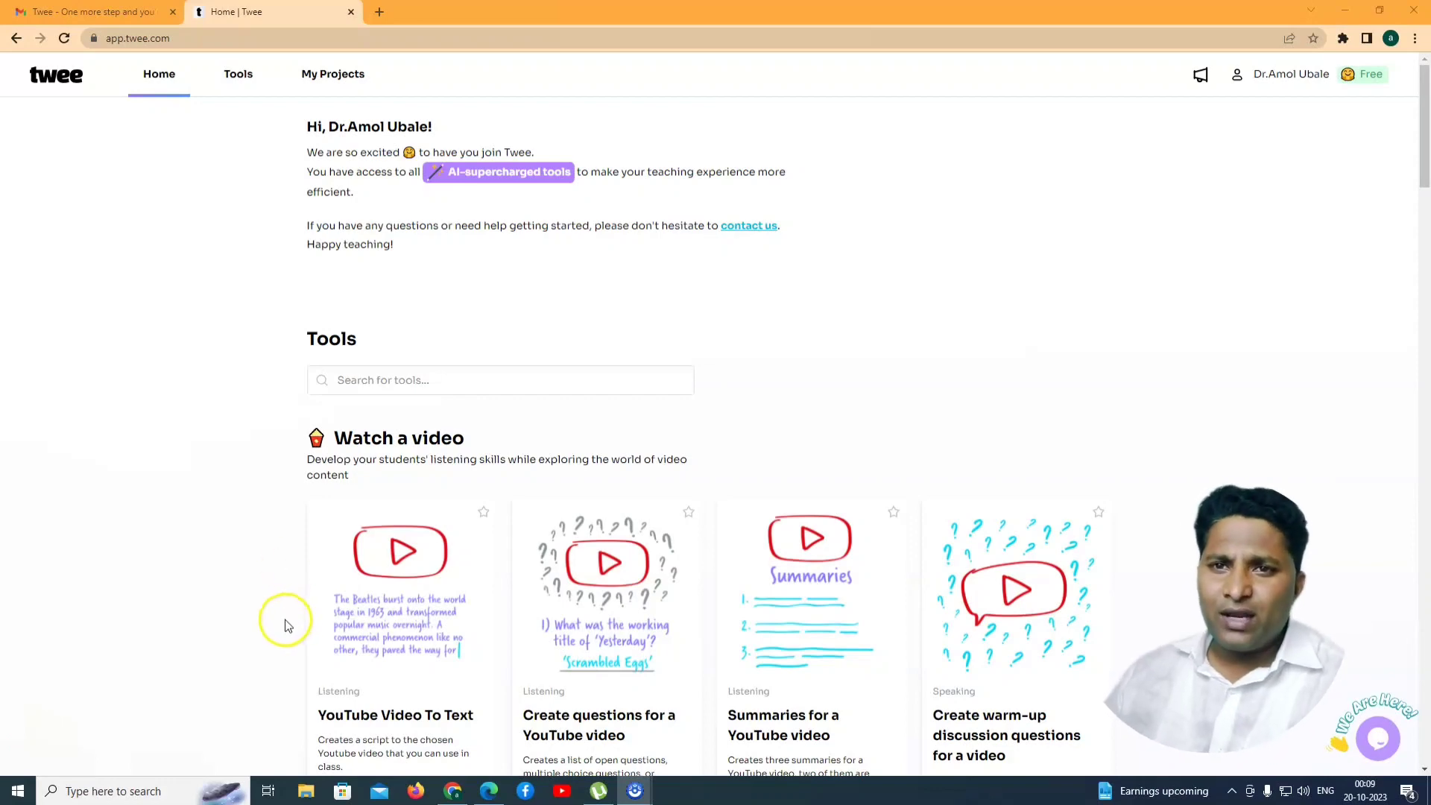
Look through the tool catalogue, covering the video, reading, vocabulary, grammar and speaking categories.
scroll(351, 648, "down", 2)
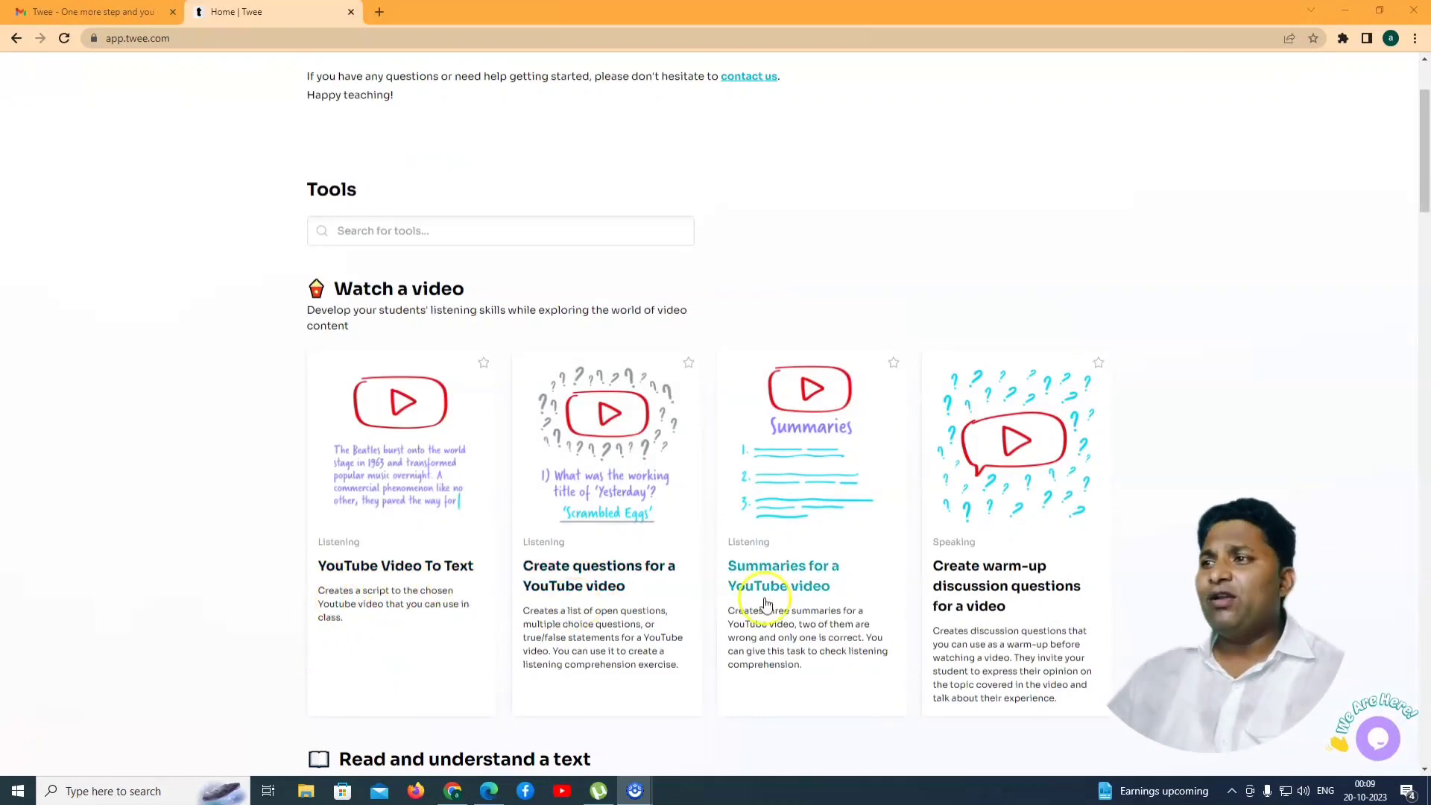
left_click(741, 605)
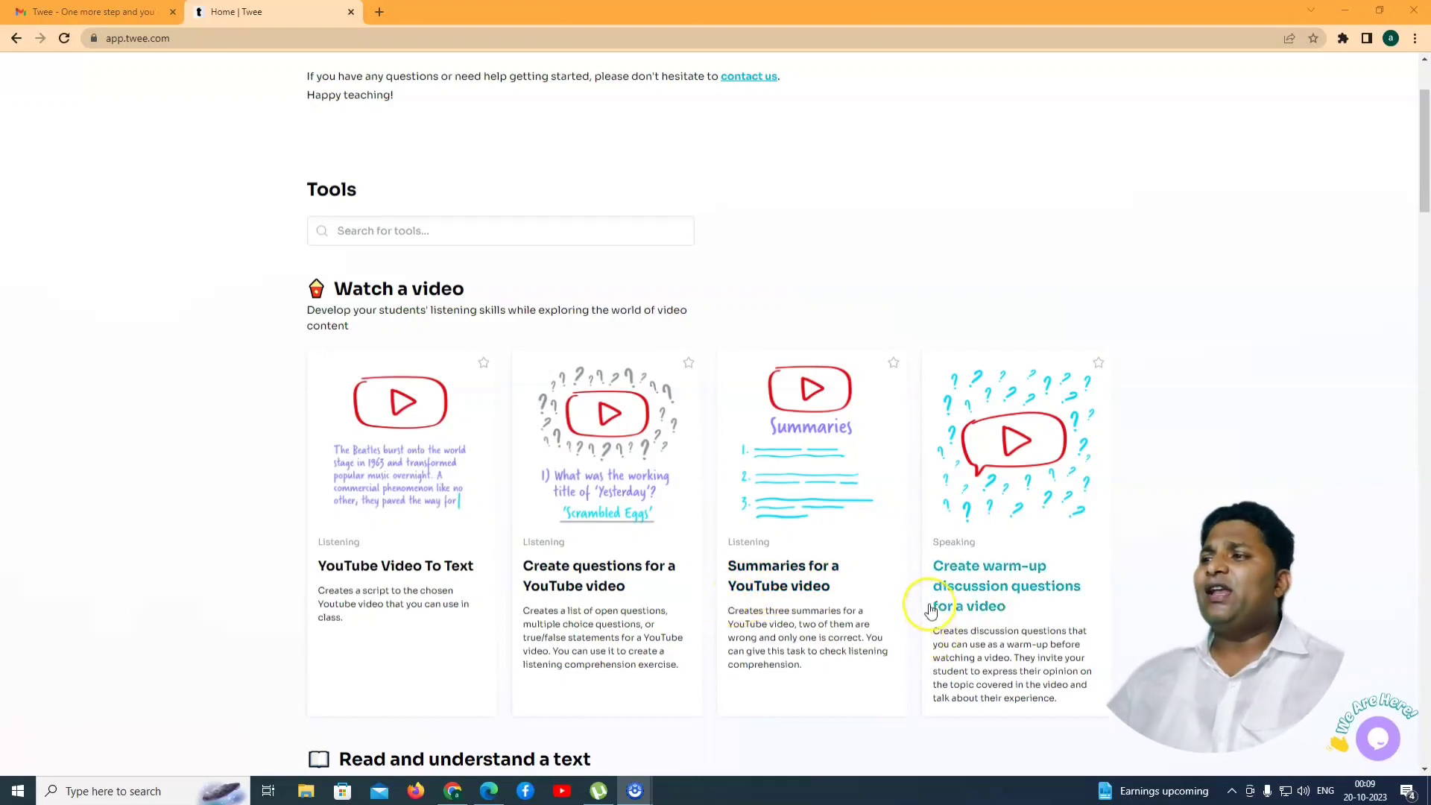
scroll(925, 608, "down", 4)
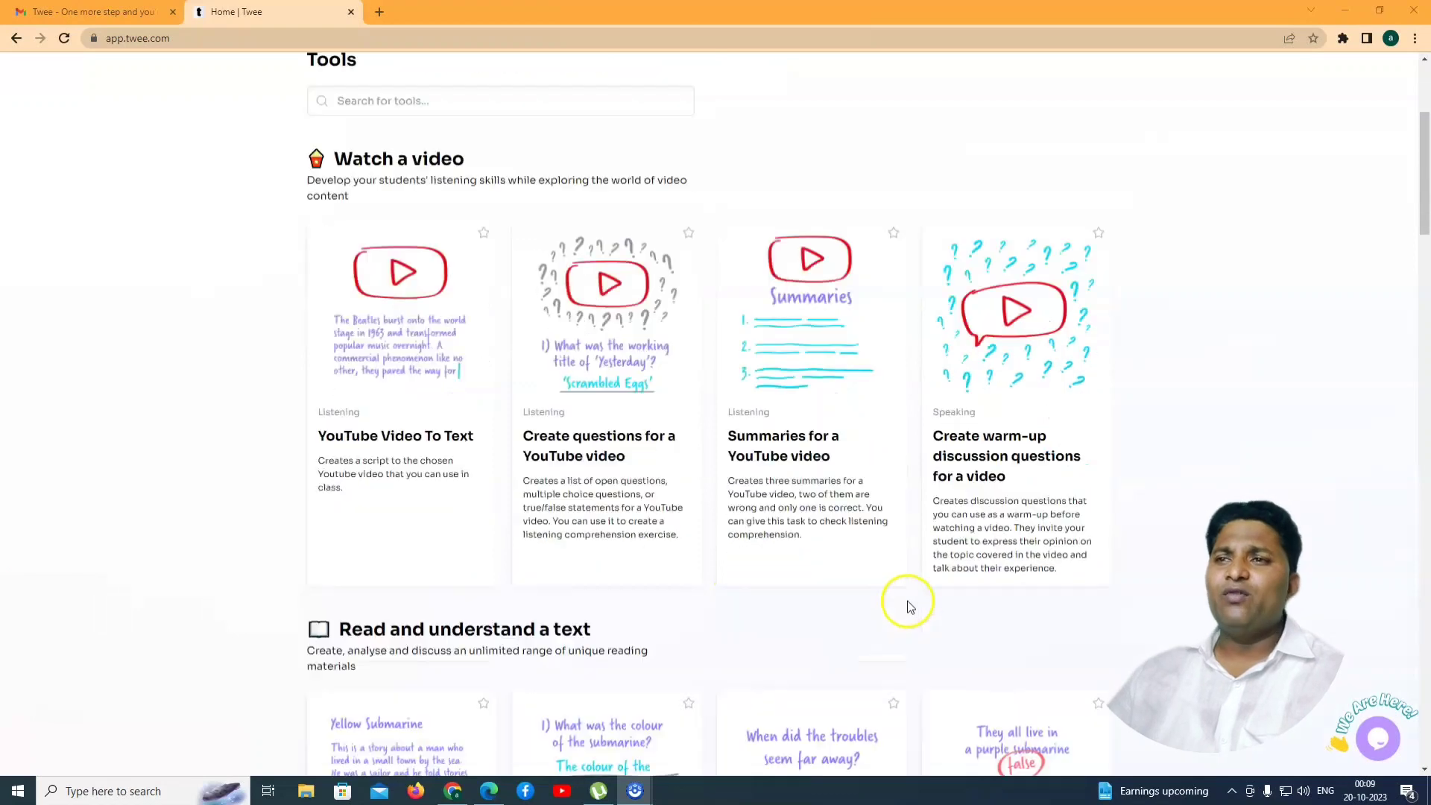
scroll(908, 606, "down", 3)
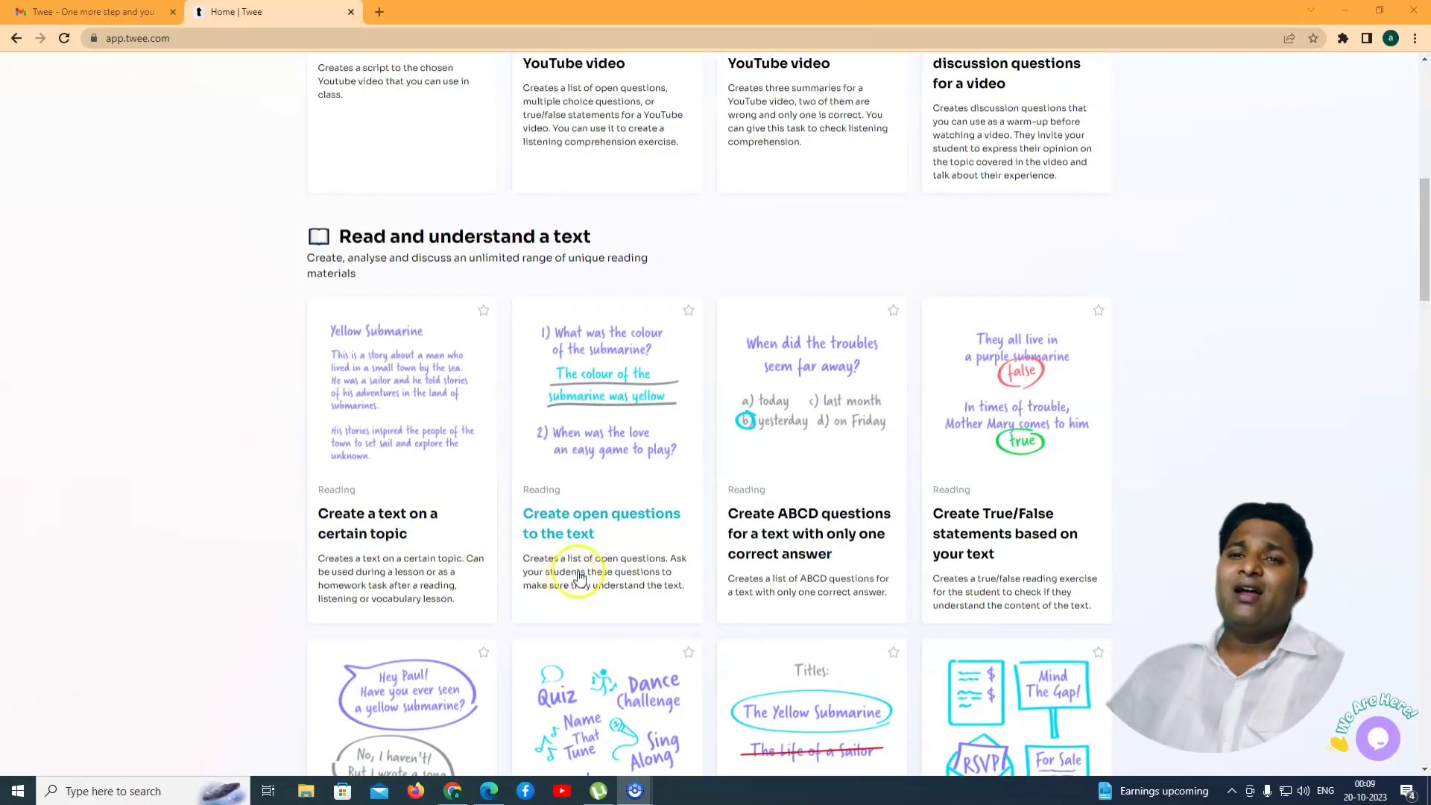
scroll(584, 574, "down", 4)
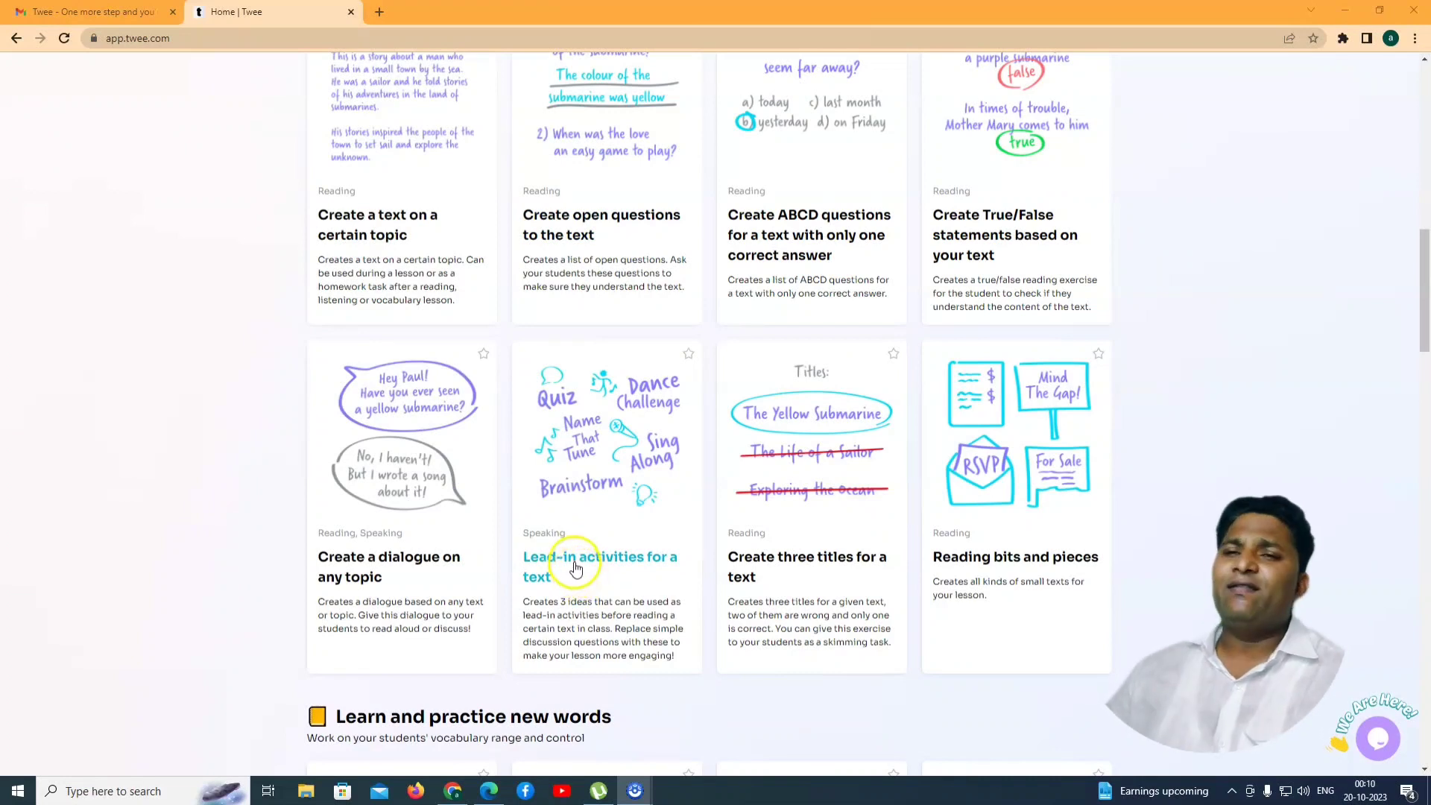
scroll(572, 574, "down", 15)
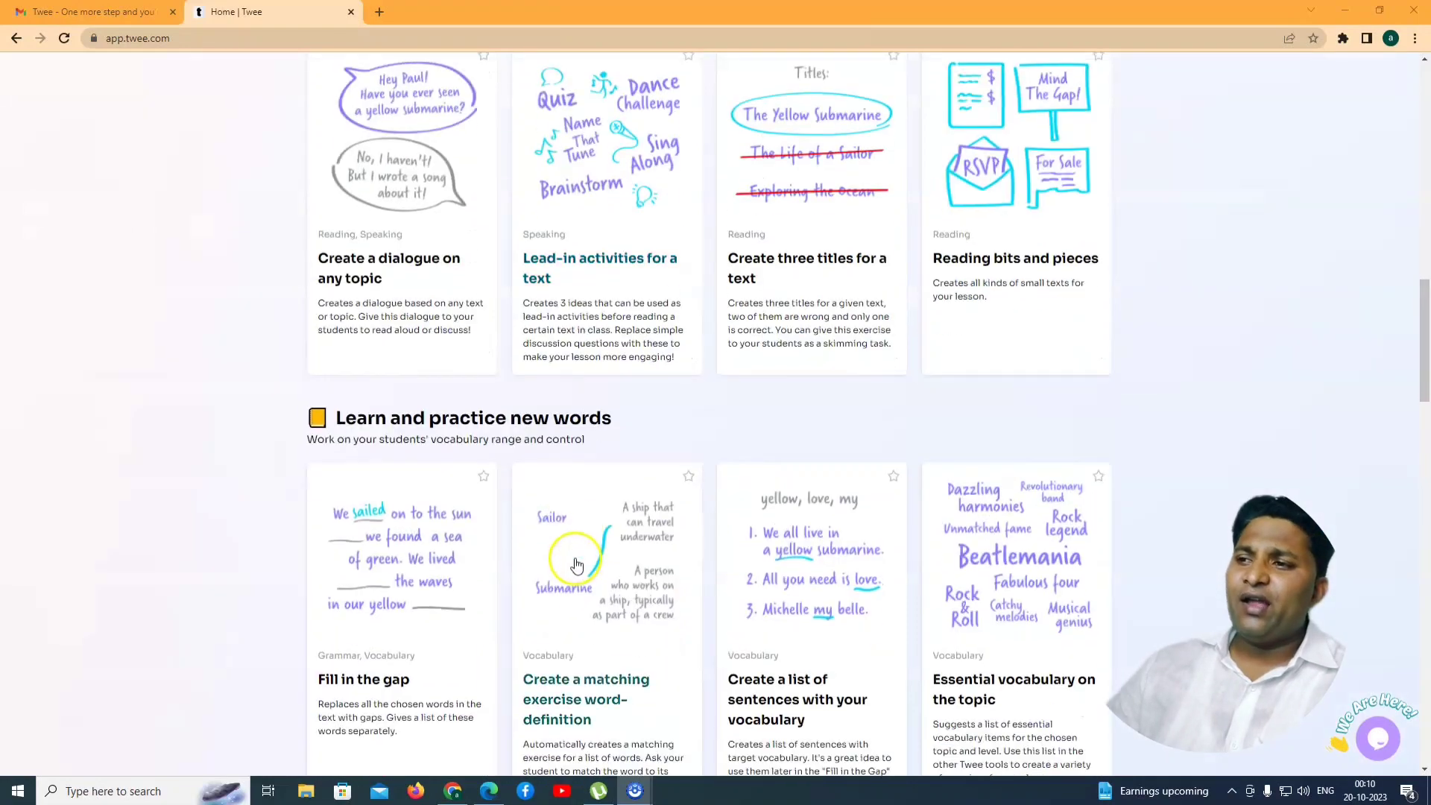
scroll(576, 552, "down", 5)
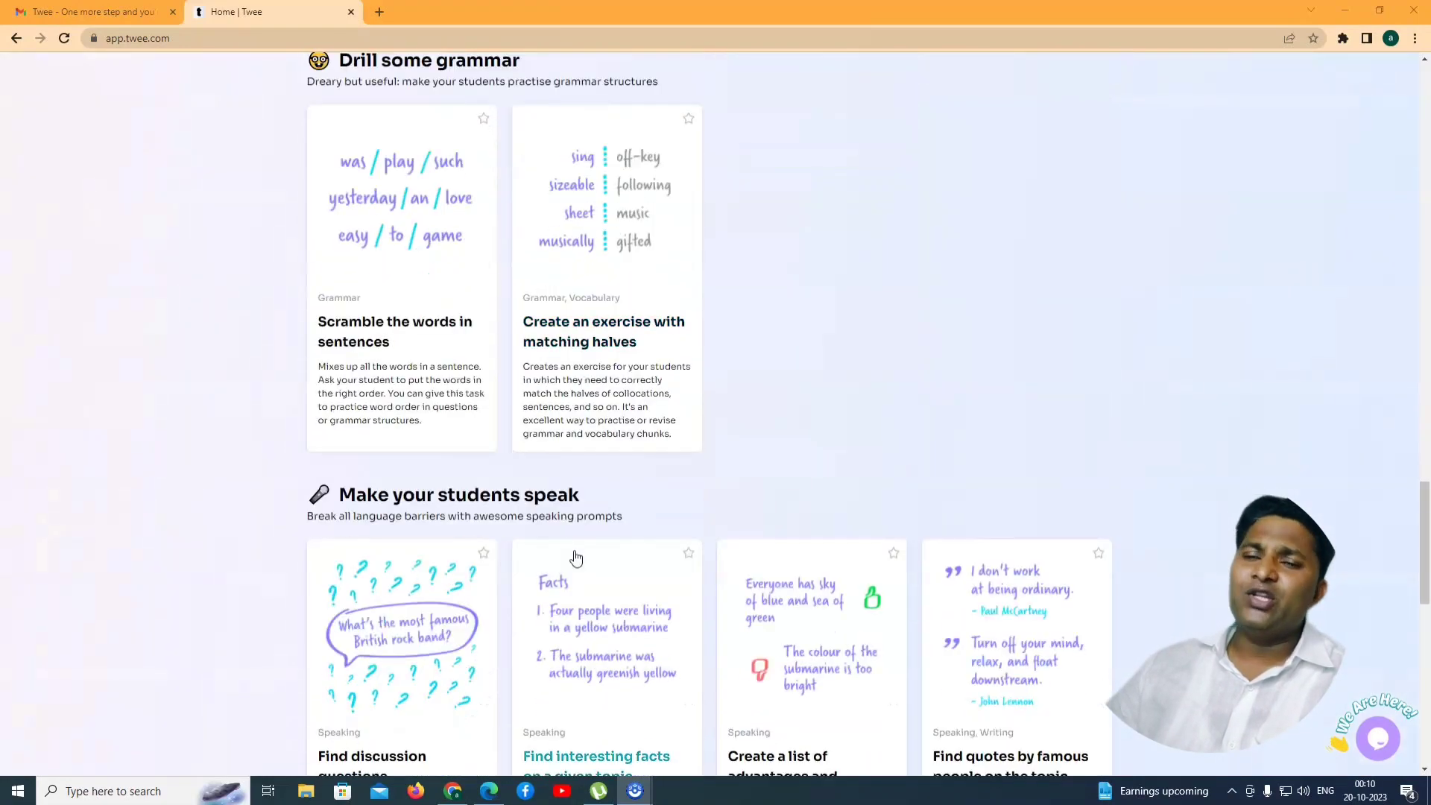
scroll(596, 551, "up", 15)
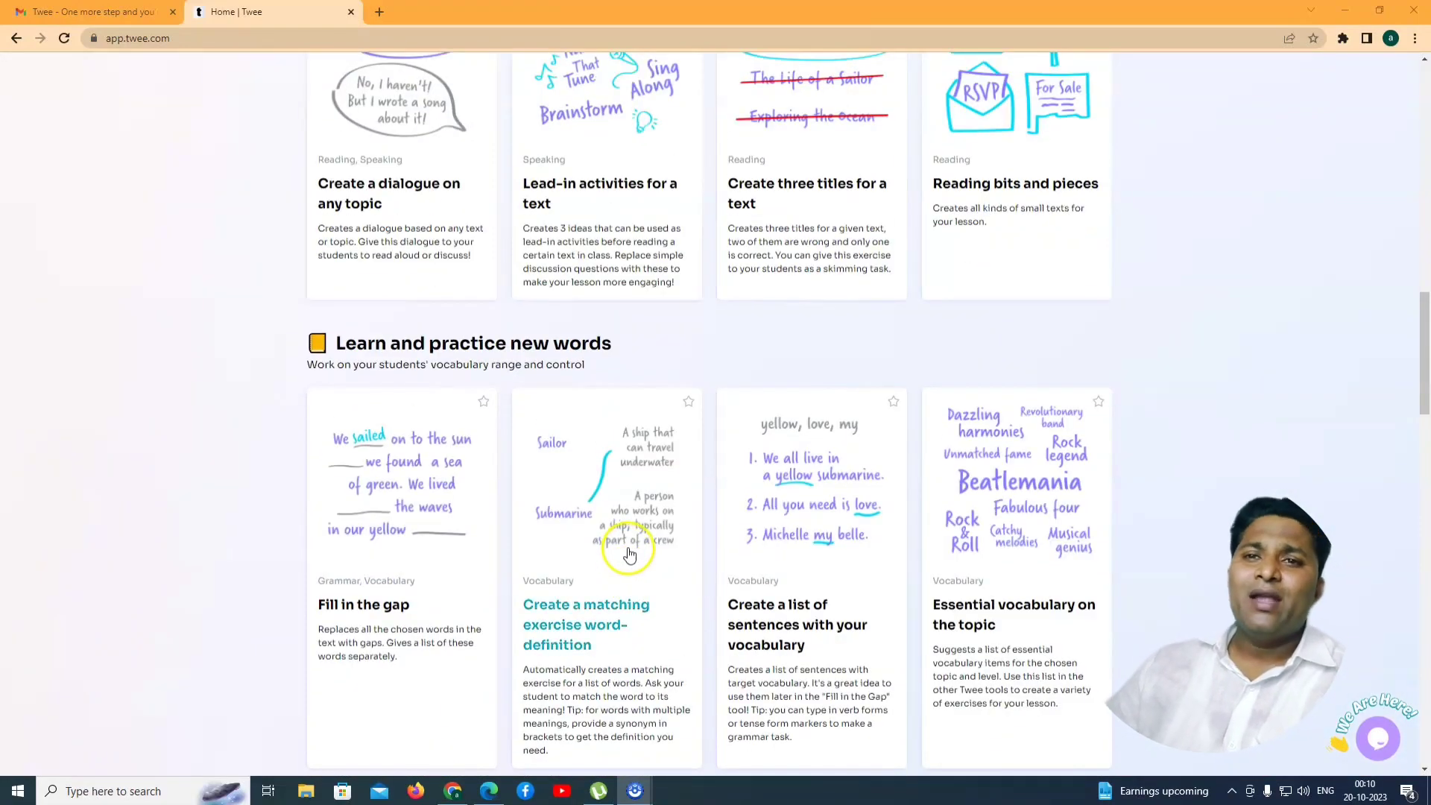
scroll(626, 566, "up", 6)
scroll(625, 580, "up", 1)
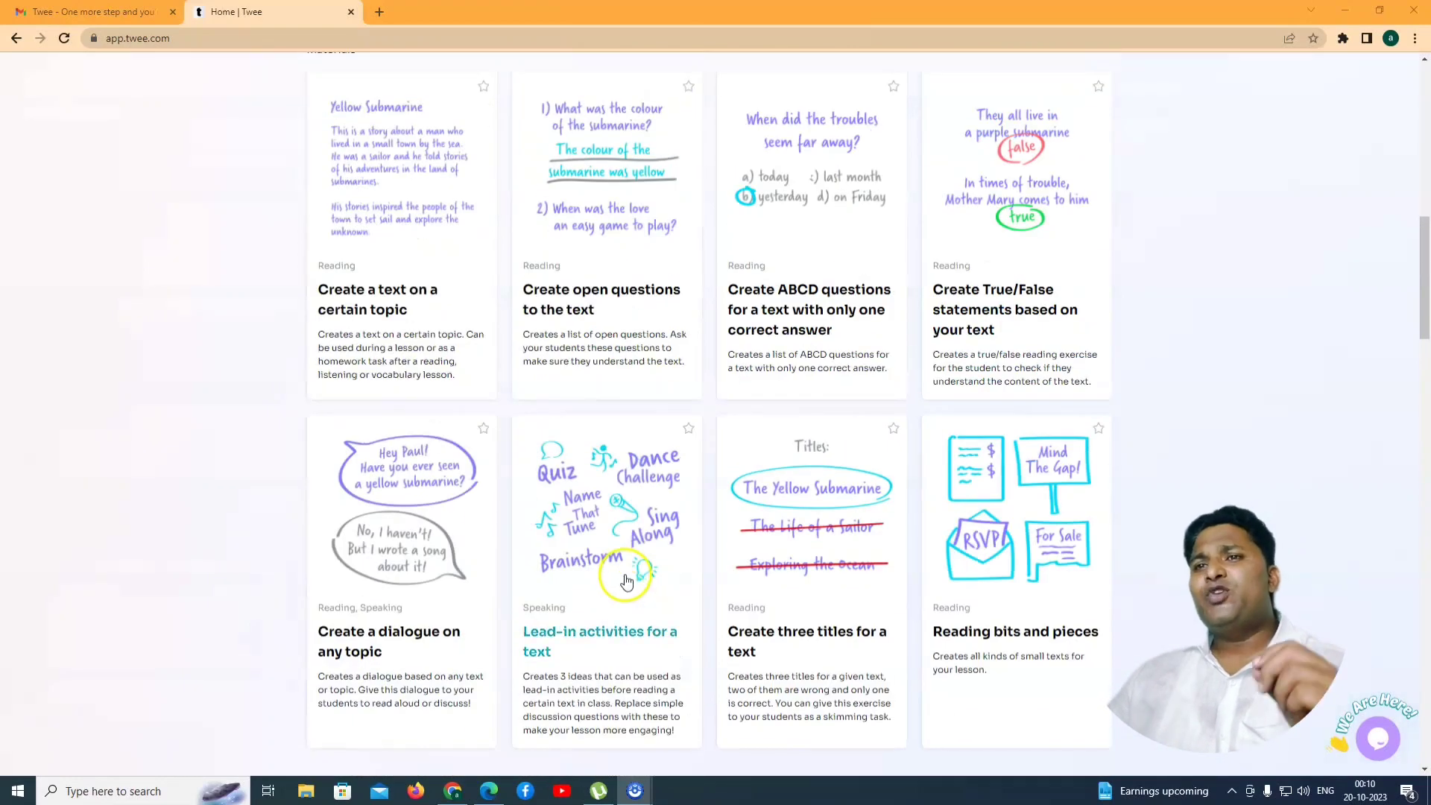
scroll(591, 589, "up", 4)
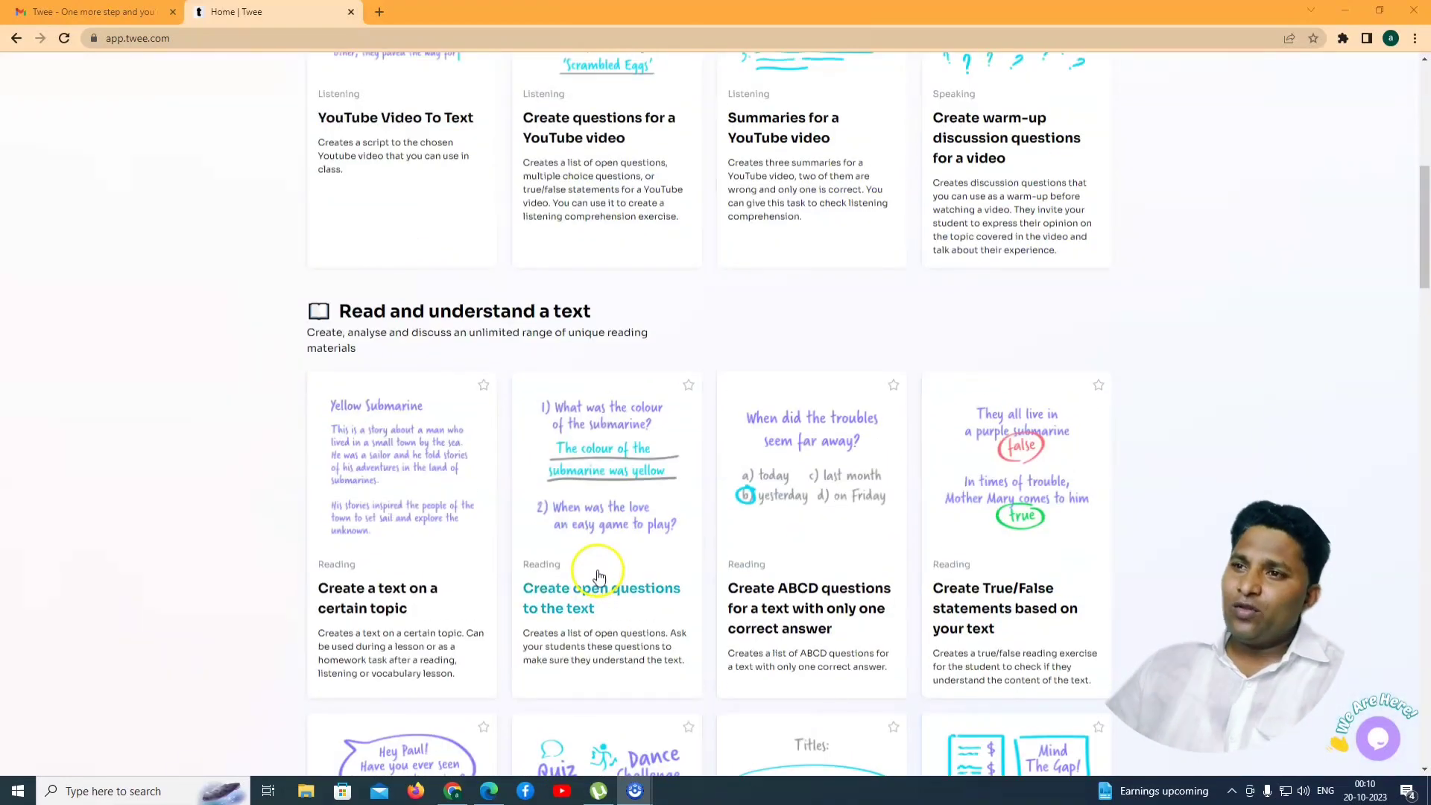
Open the tool for creating a text on a certain topic and enter the topic "book written by APJ Abdul Kalan by Wings of fire".
left_click(370, 602)
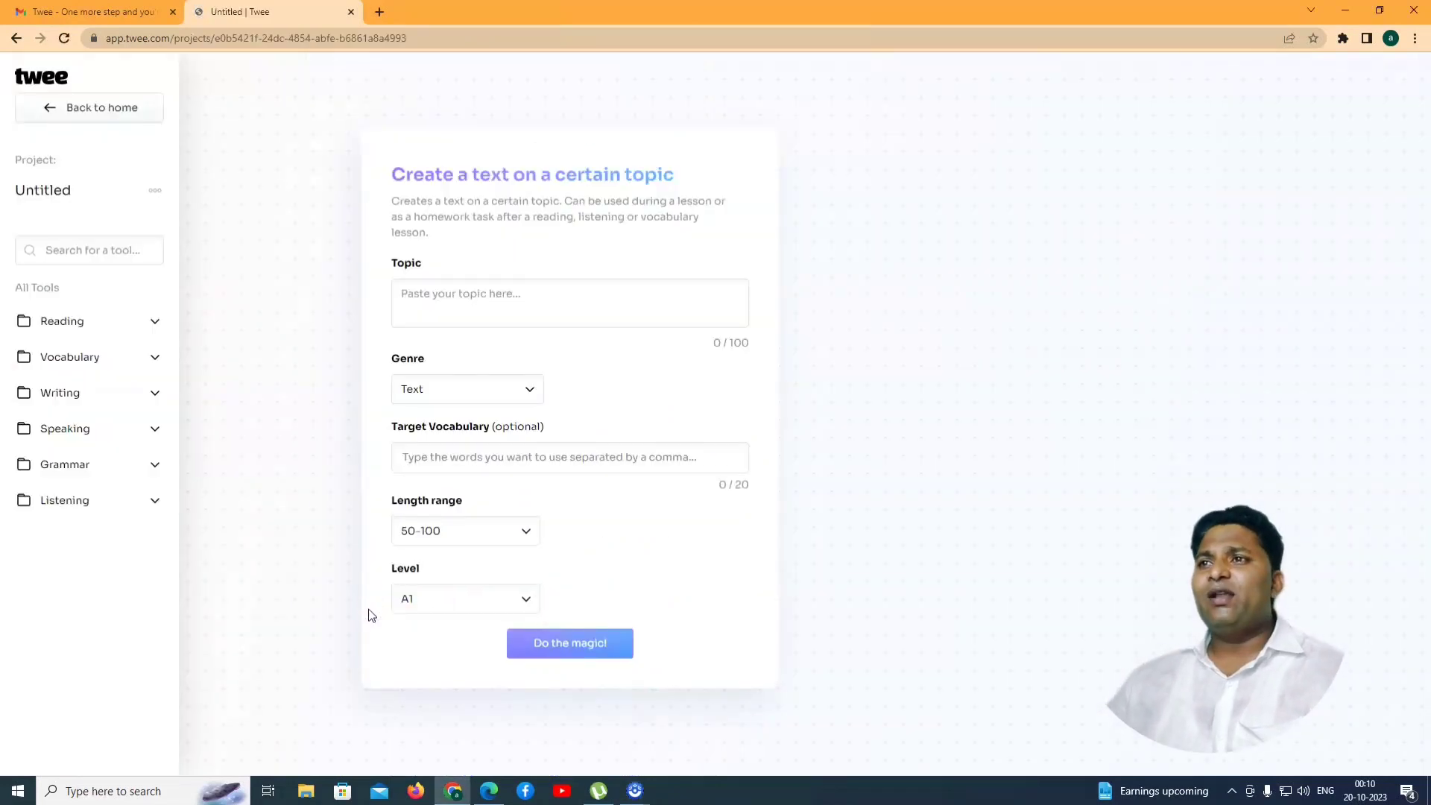
left_click(470, 298)
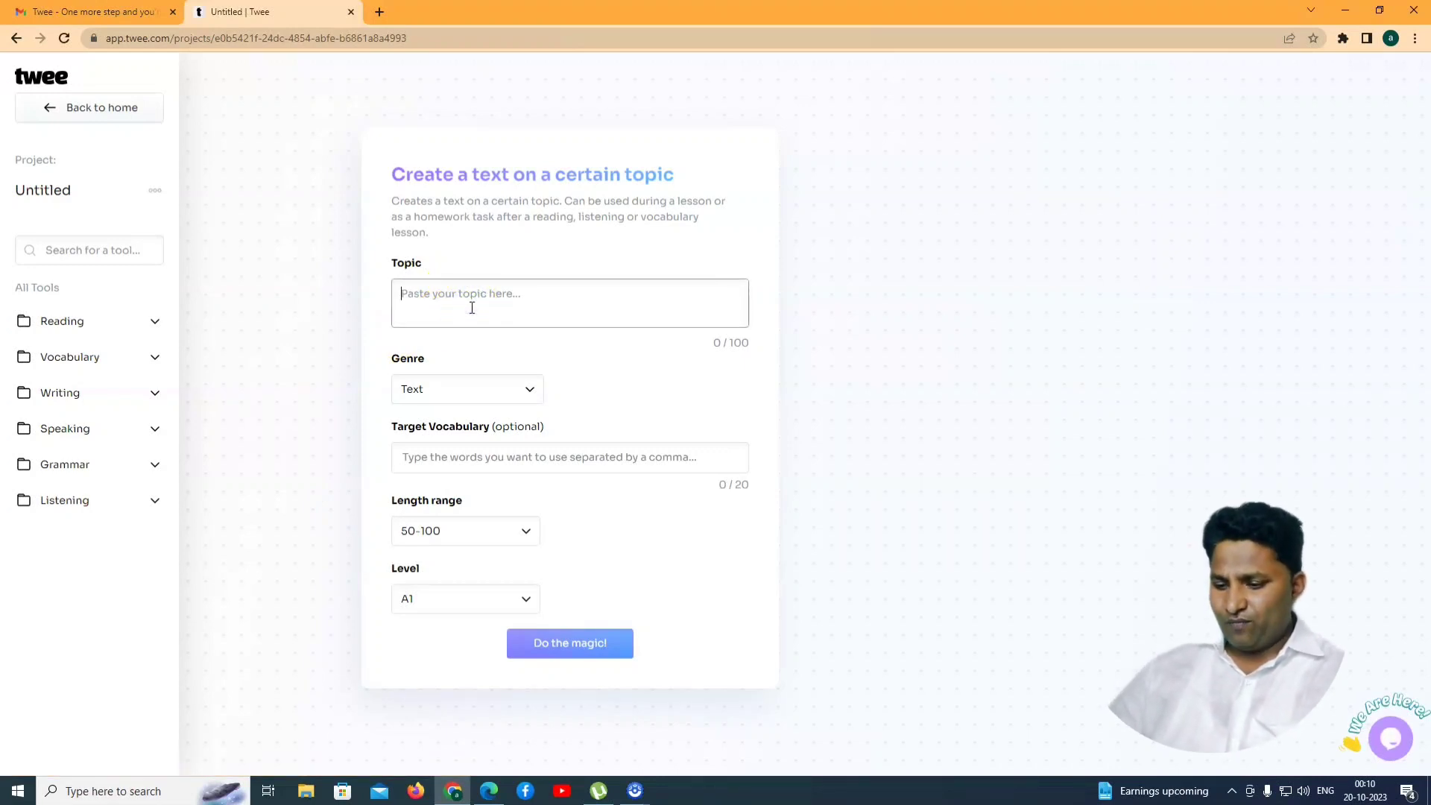
type("book written by APJ")
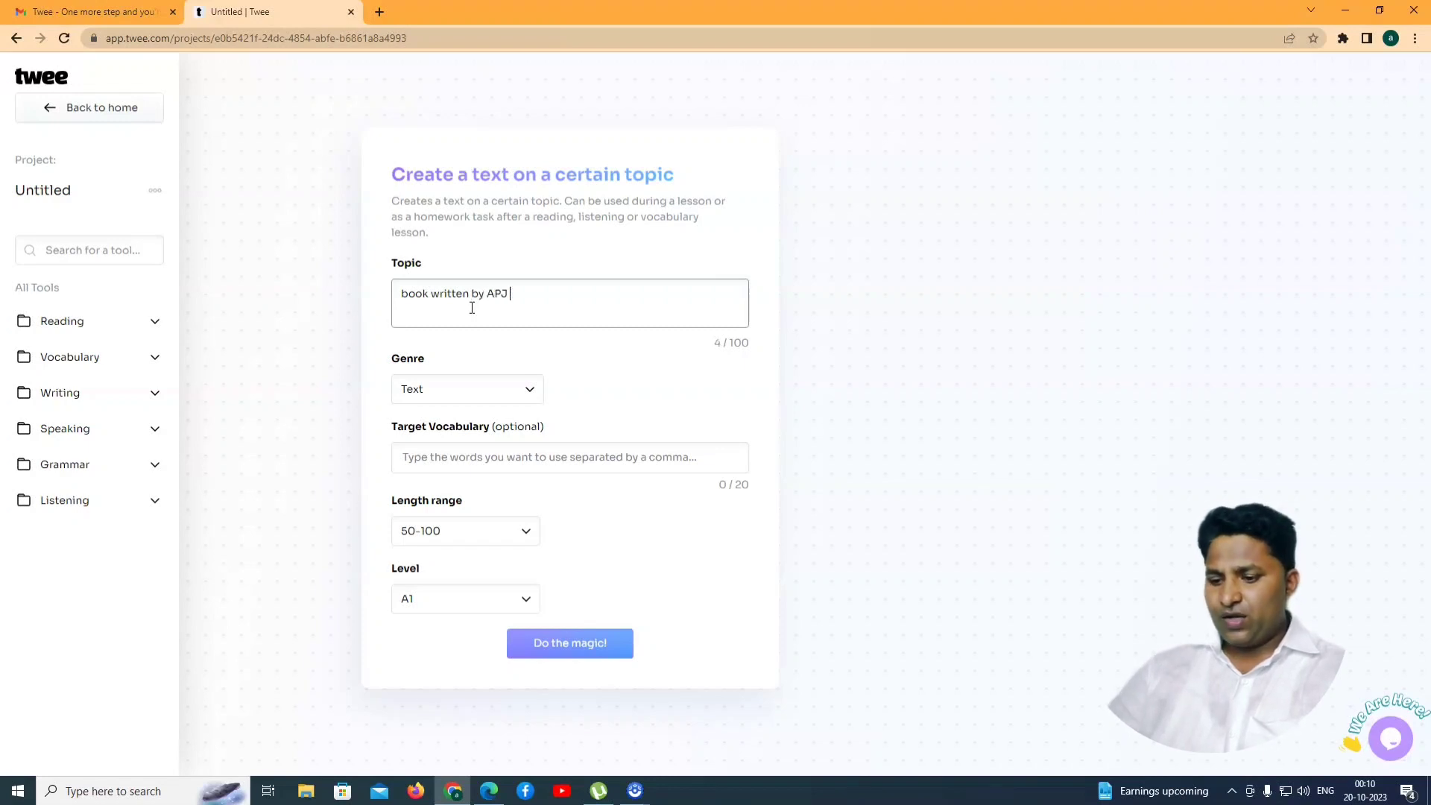
type("bdul Kalan by Wings of fire")
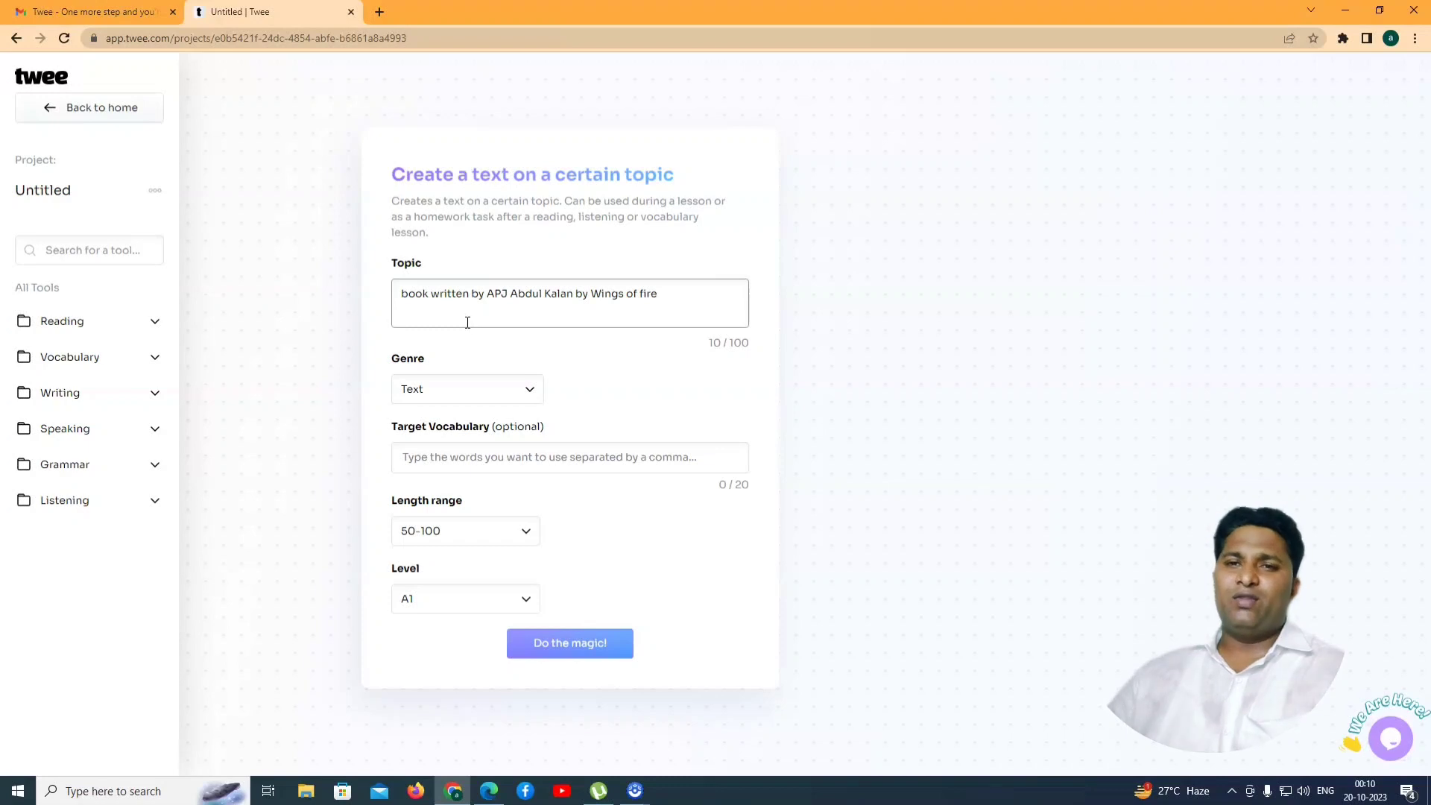
Generate the text with genre Text, no target vocabulary, length range 50-100 and level A1.
left_click(458, 386)
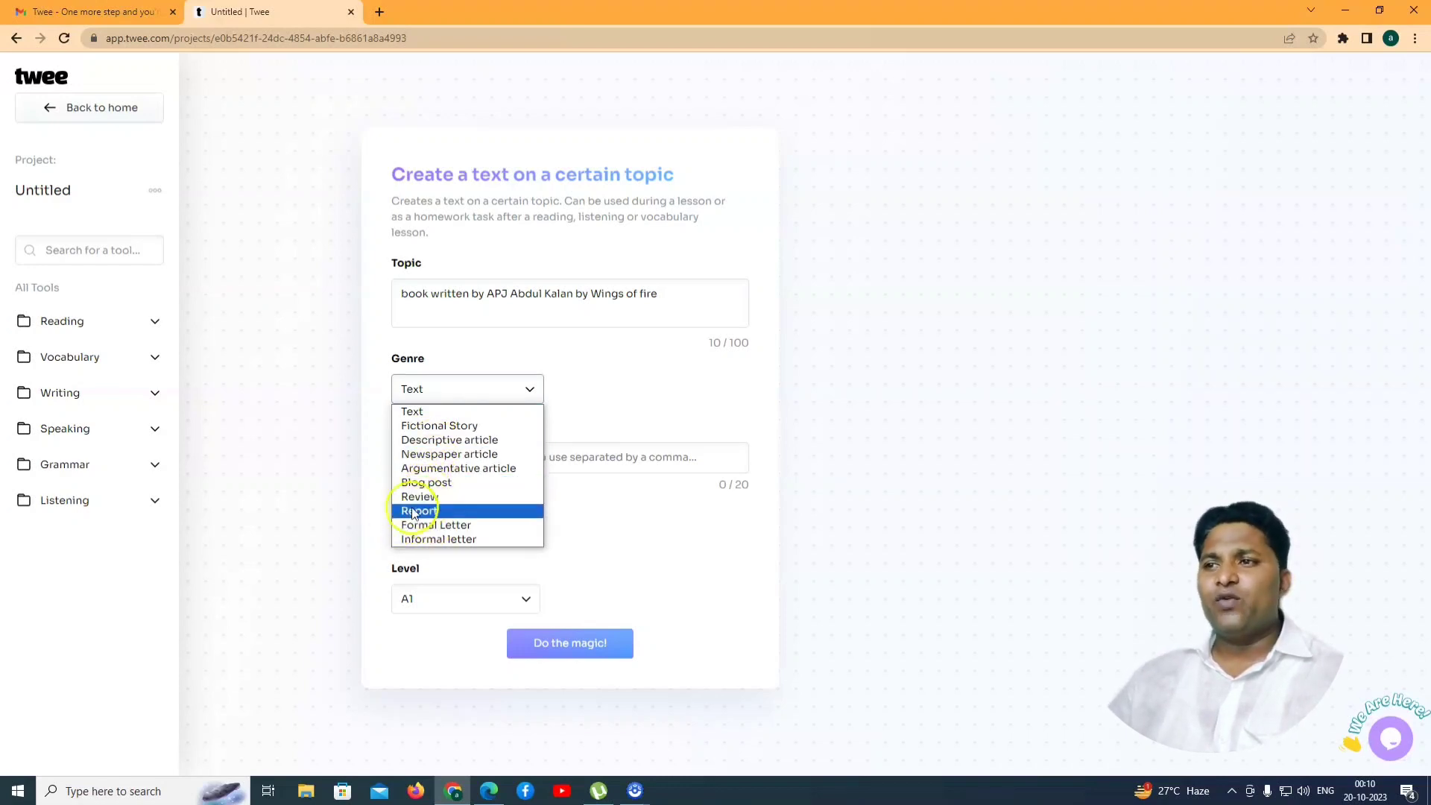
left_click(589, 494)
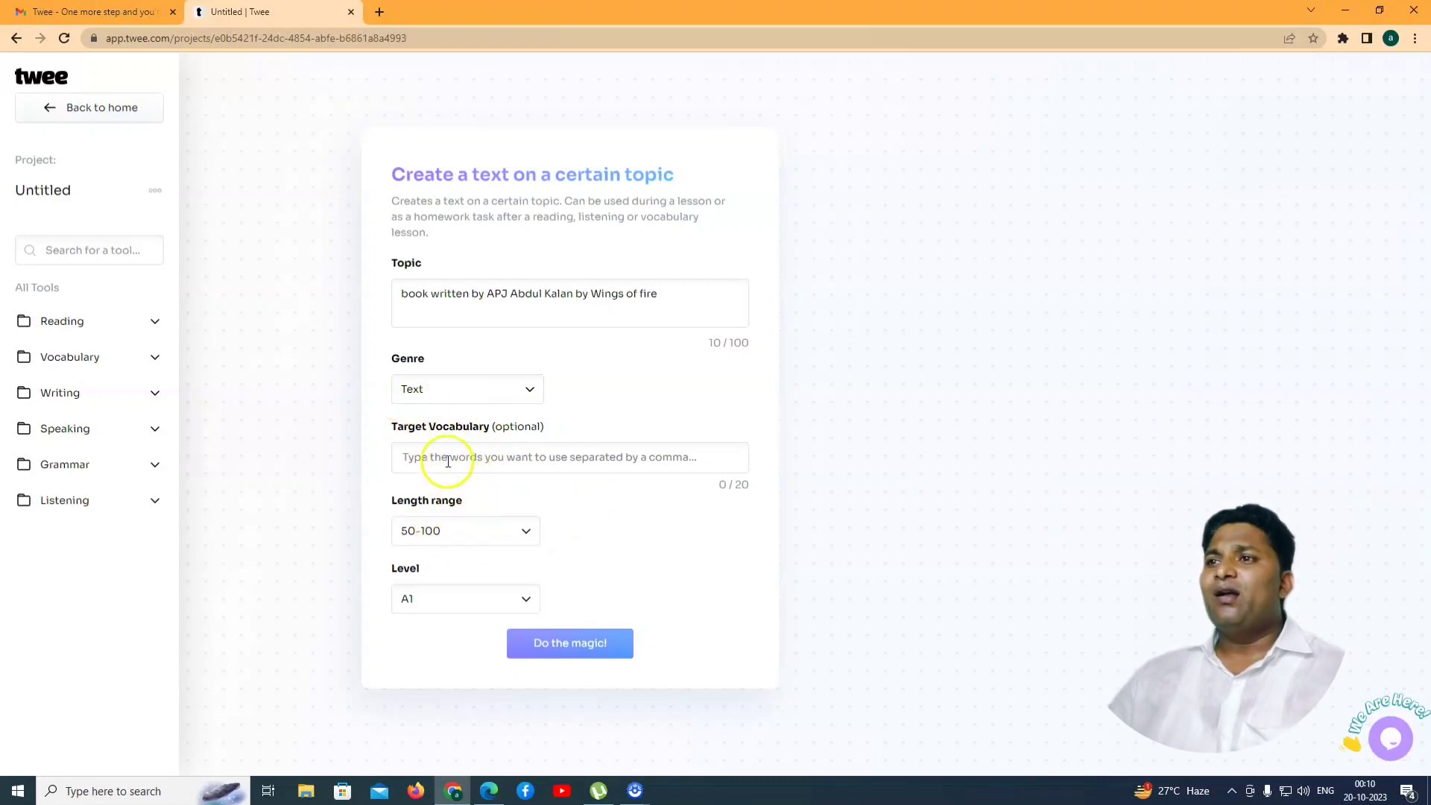
left_click(445, 456)
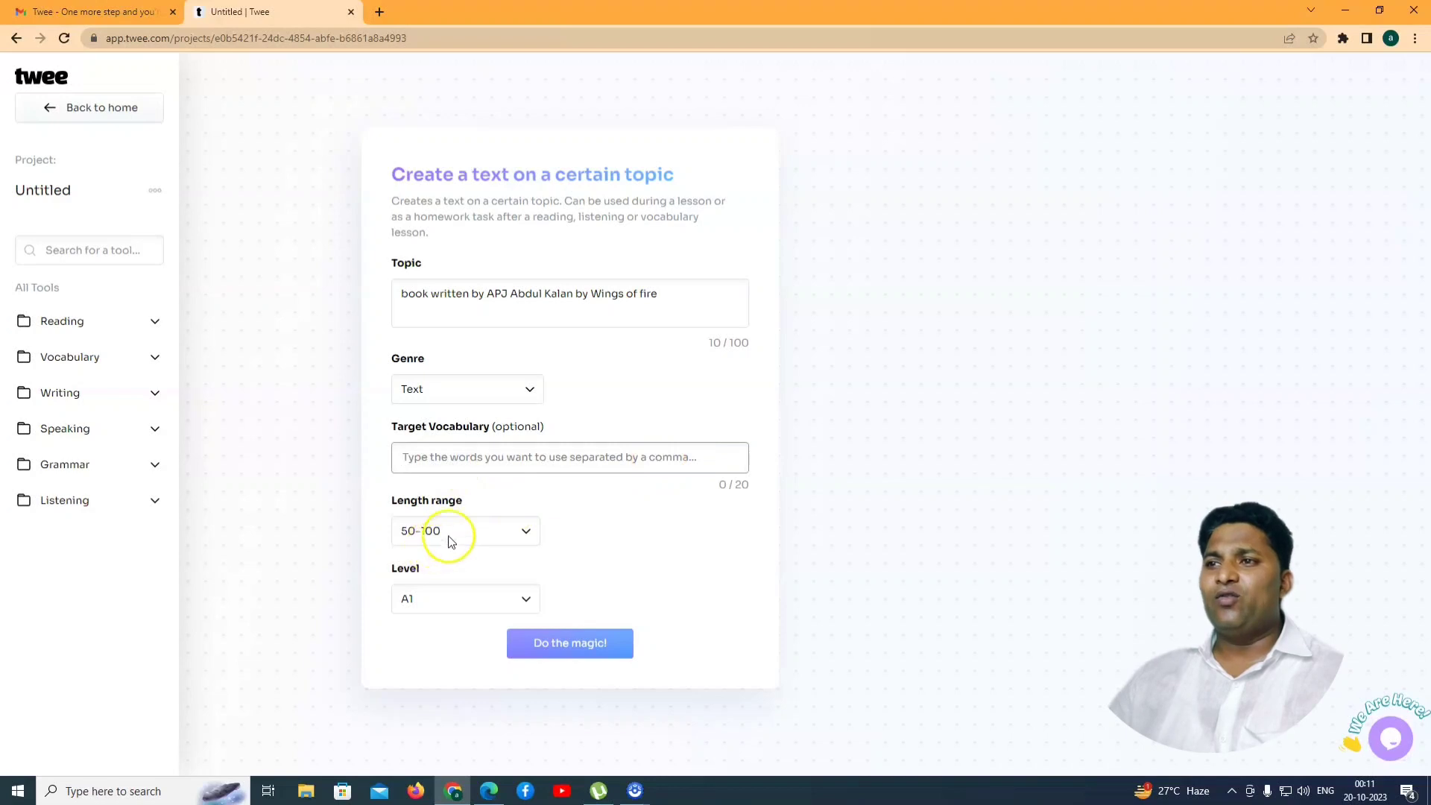
left_click(551, 653)
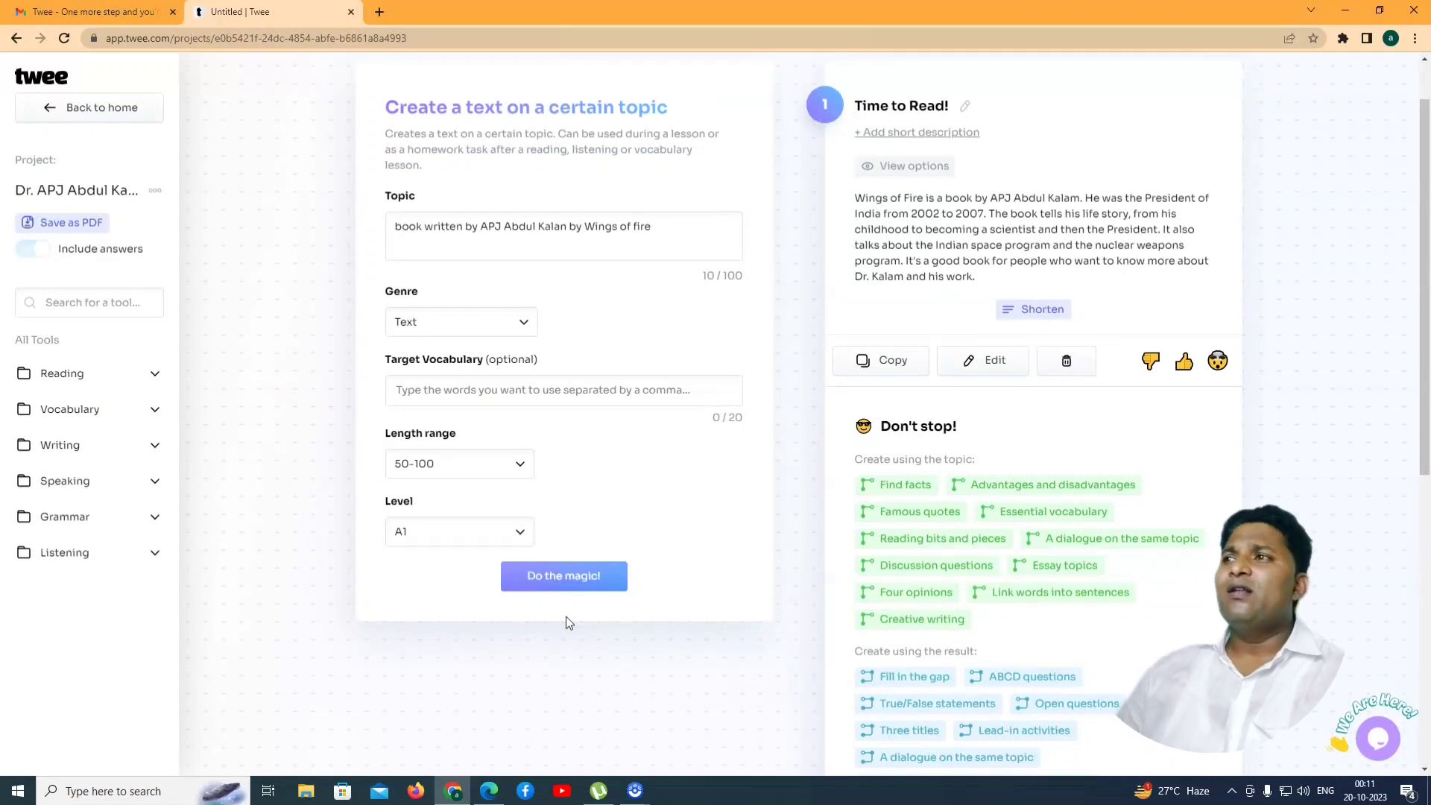
Set the length range to 500-750 and generate the text again.
scroll(913, 239, "up", 1)
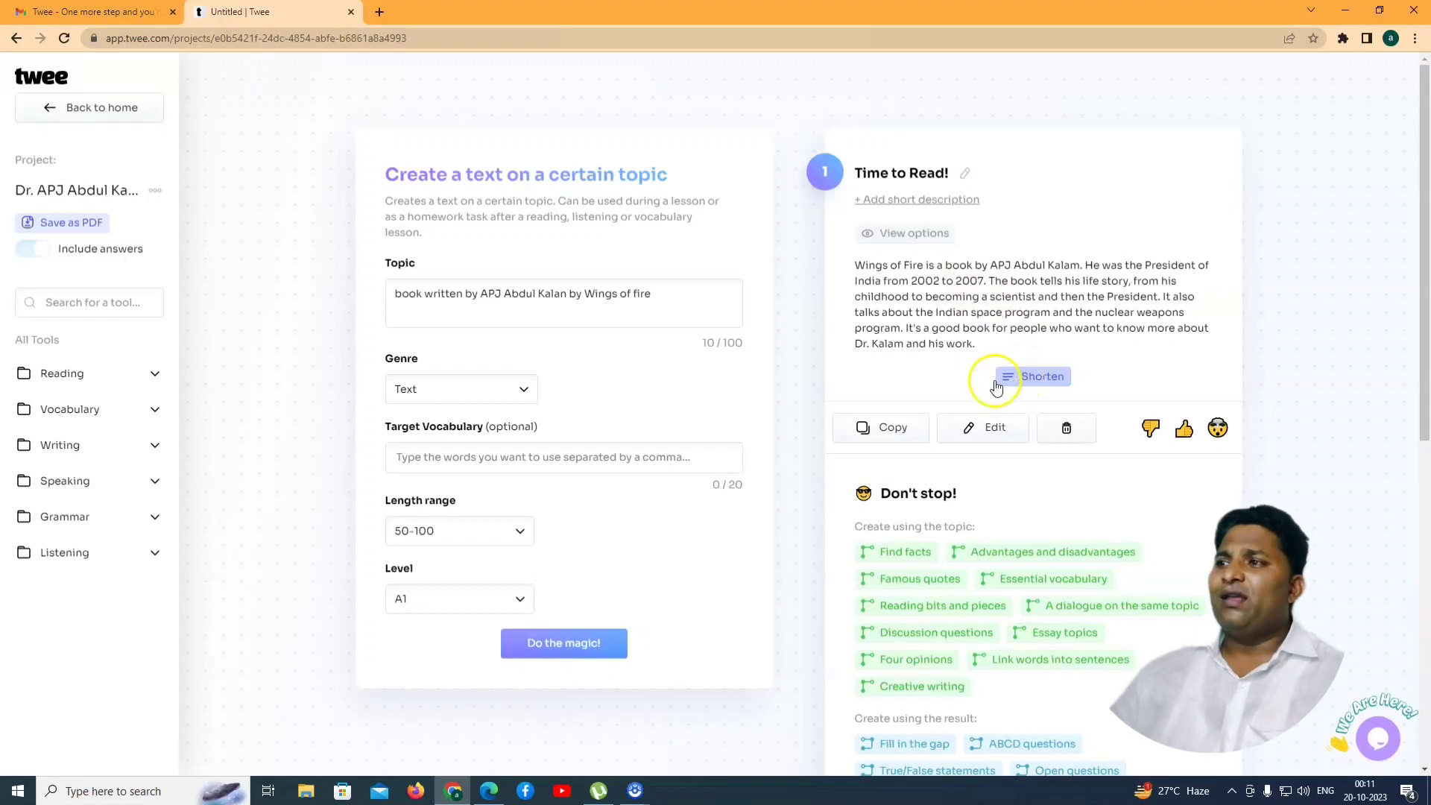
left_click(480, 528)
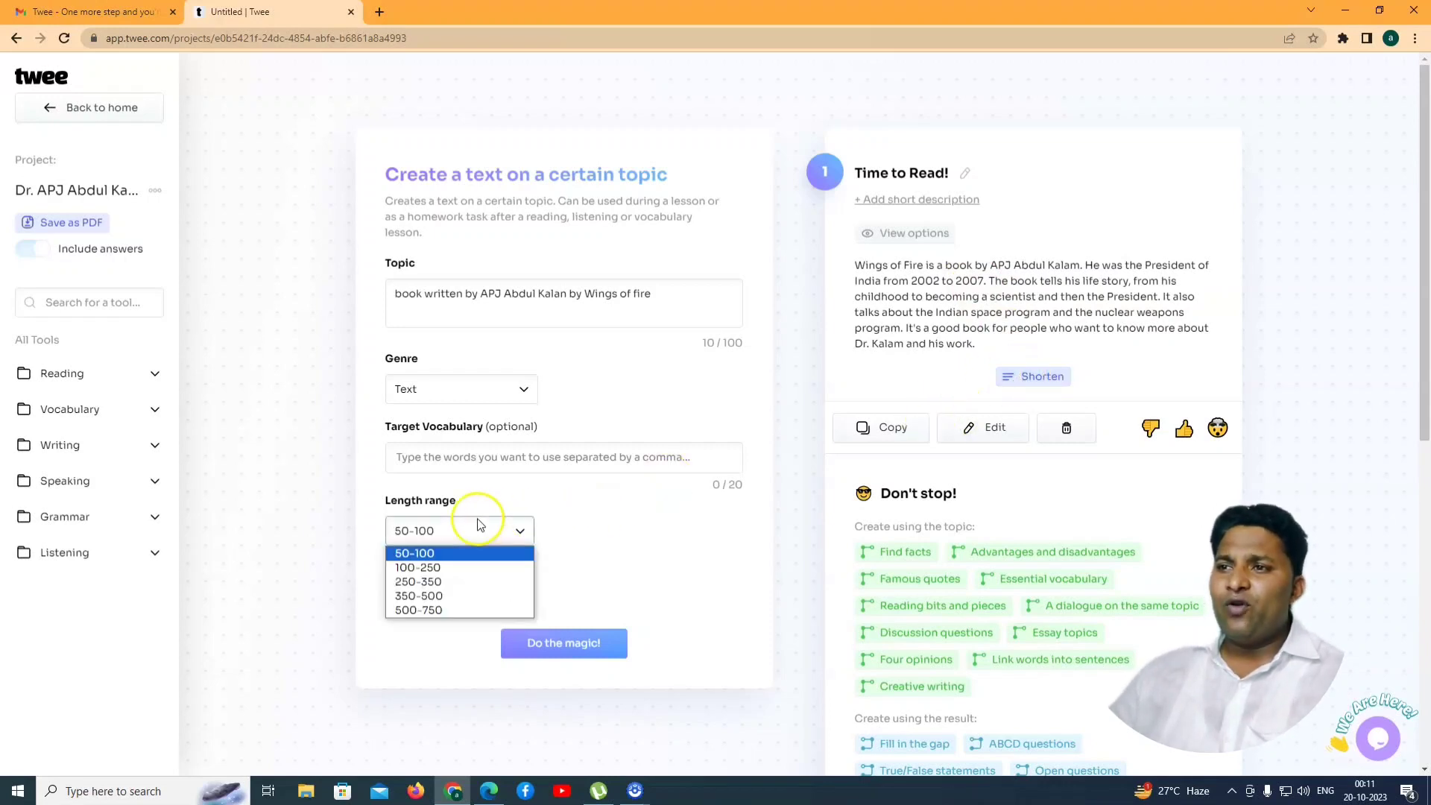
left_click(431, 609)
left_click(560, 641)
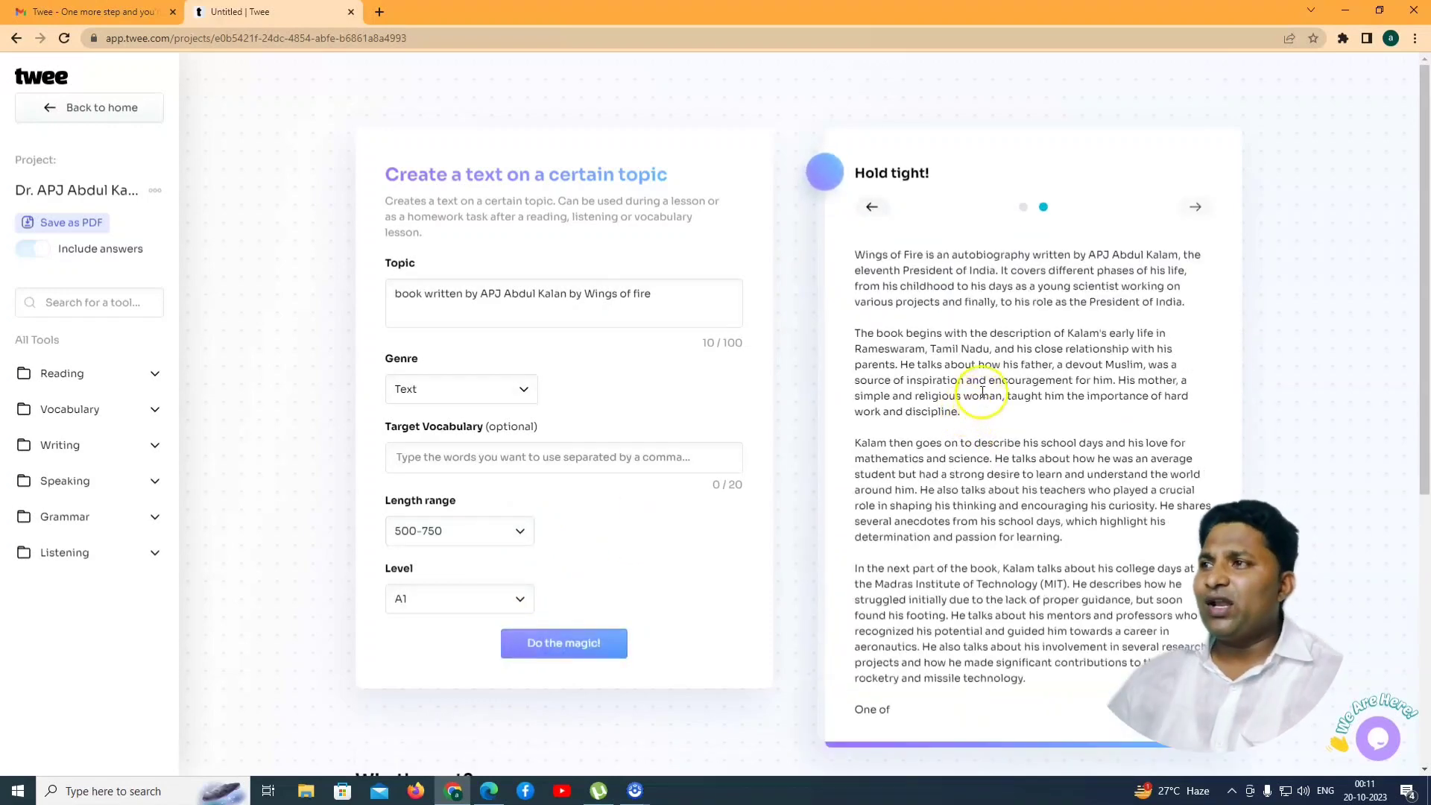
Read through the newly generated long text and copy it to the clipboard.
scroll(972, 359, "down", 1)
scroll(972, 360, "down", 7)
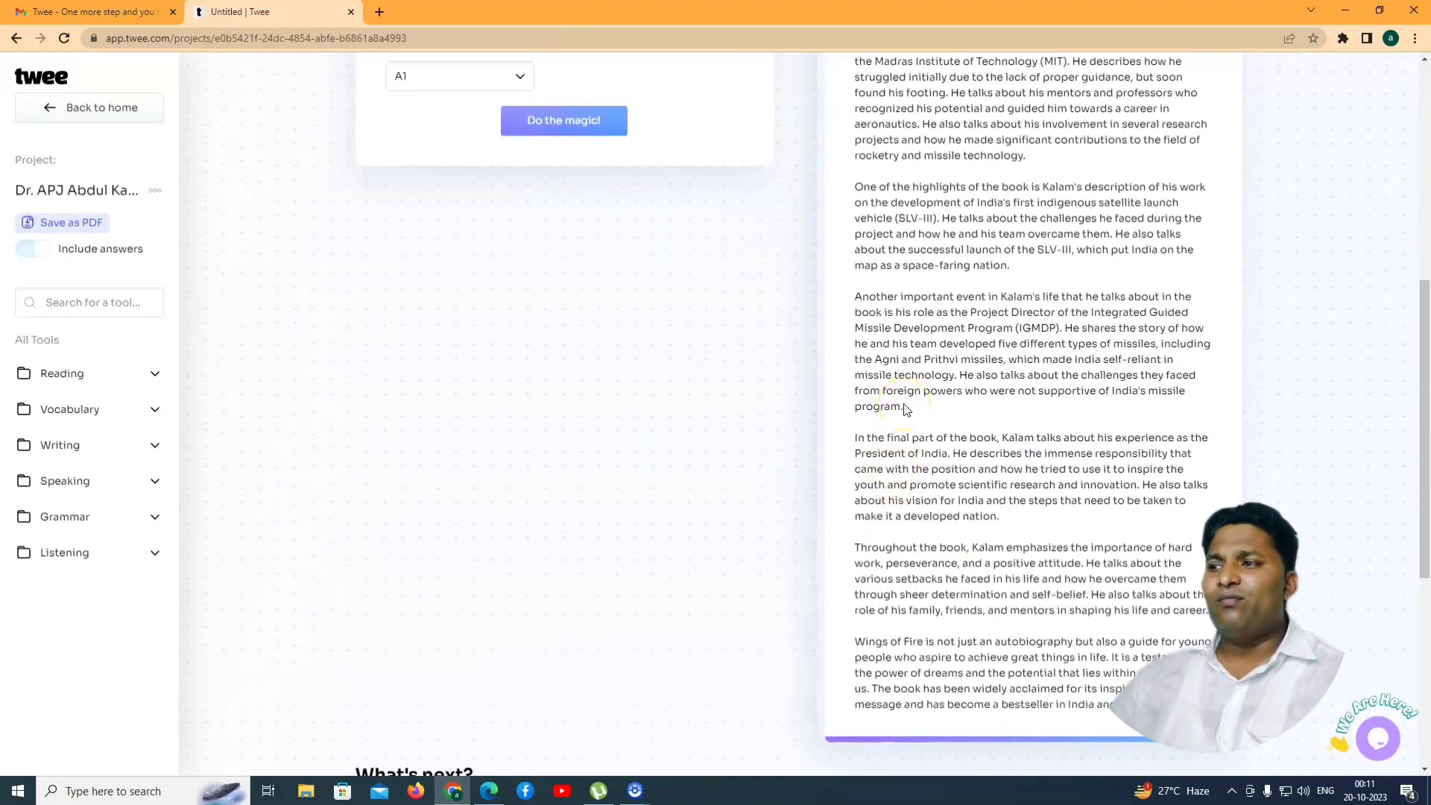
scroll(907, 410, "down", 5)
left_click(889, 459)
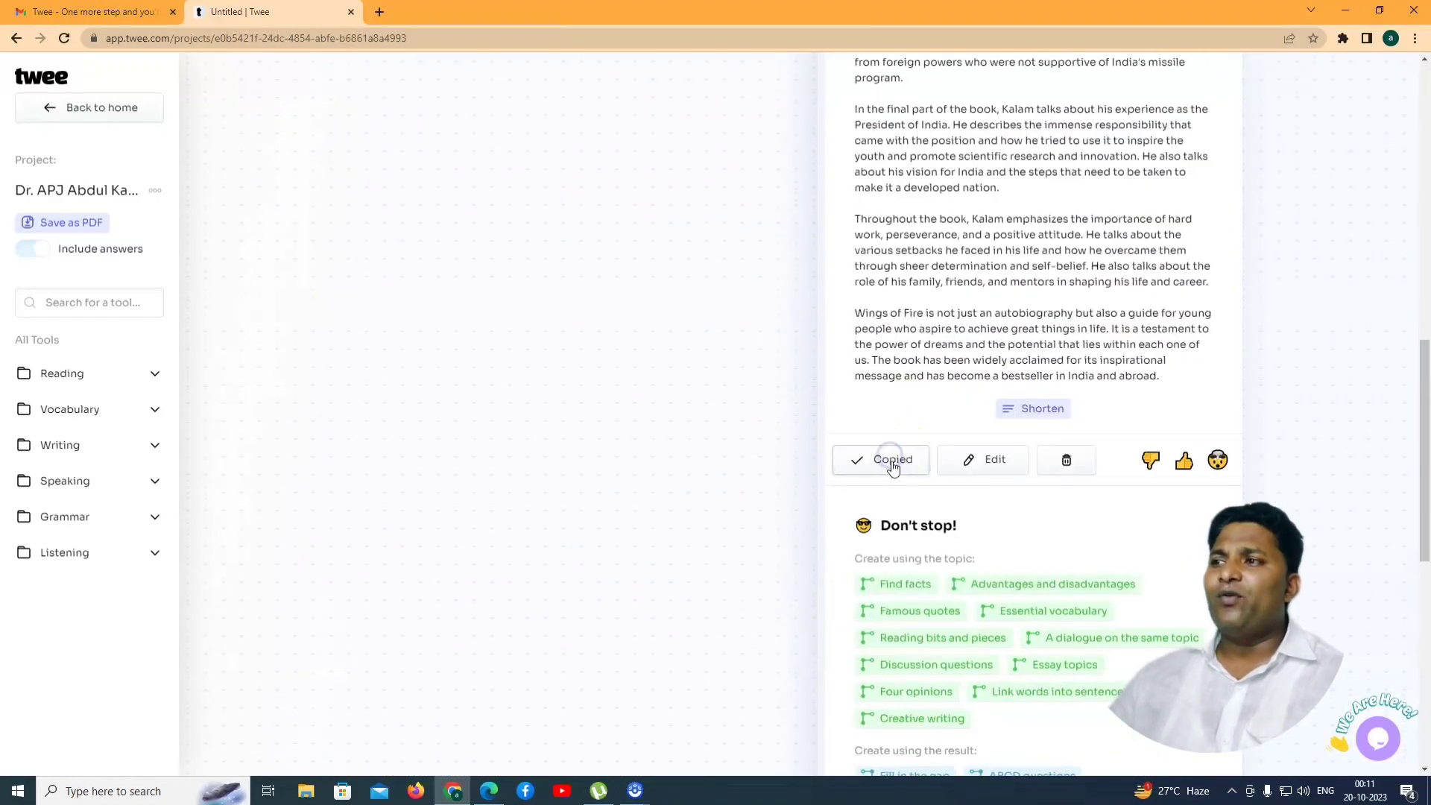
left_click(886, 460)
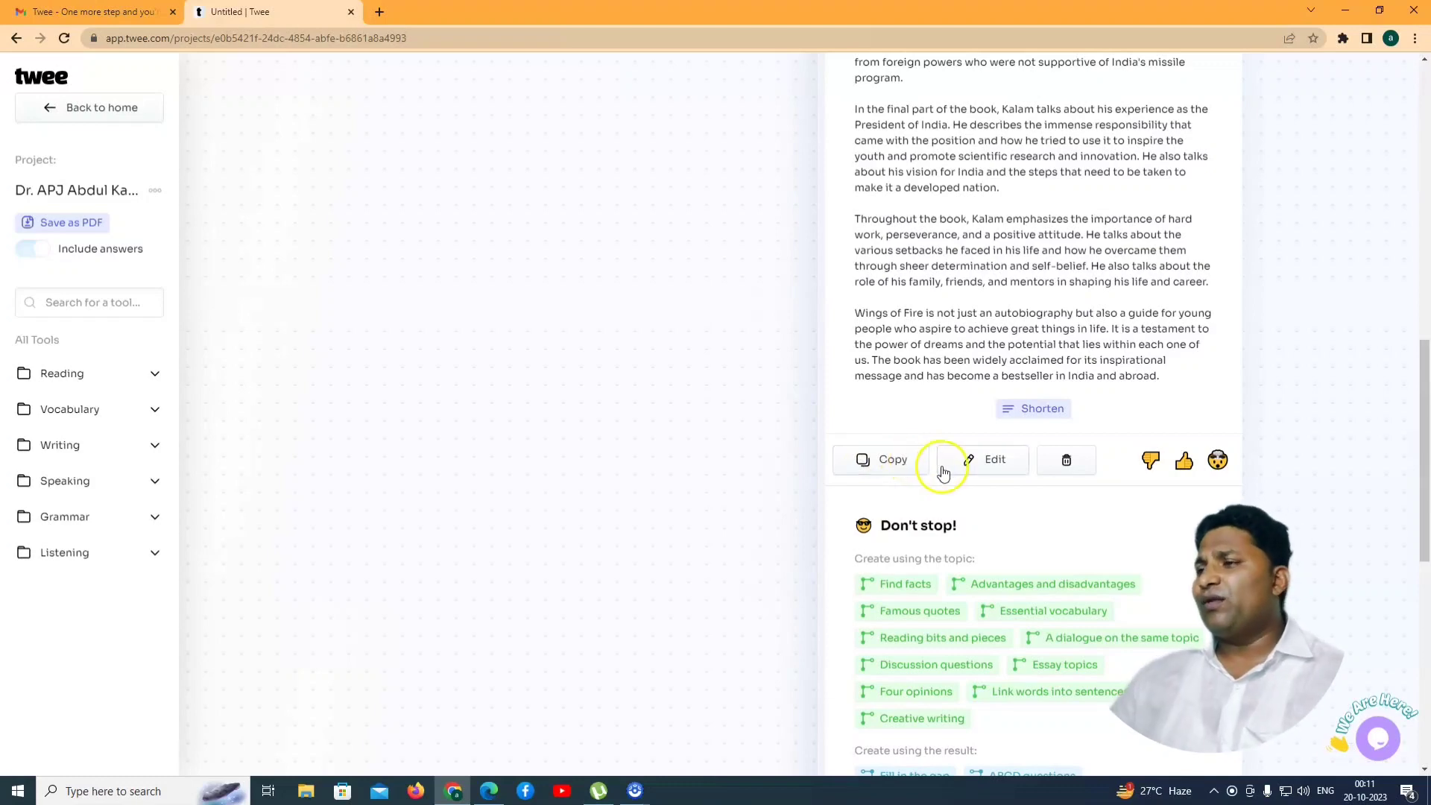
Review the long text against its settings and examine the follow-up exercise options offered for the topic and the result.
scroll(648, 415, "up", 9)
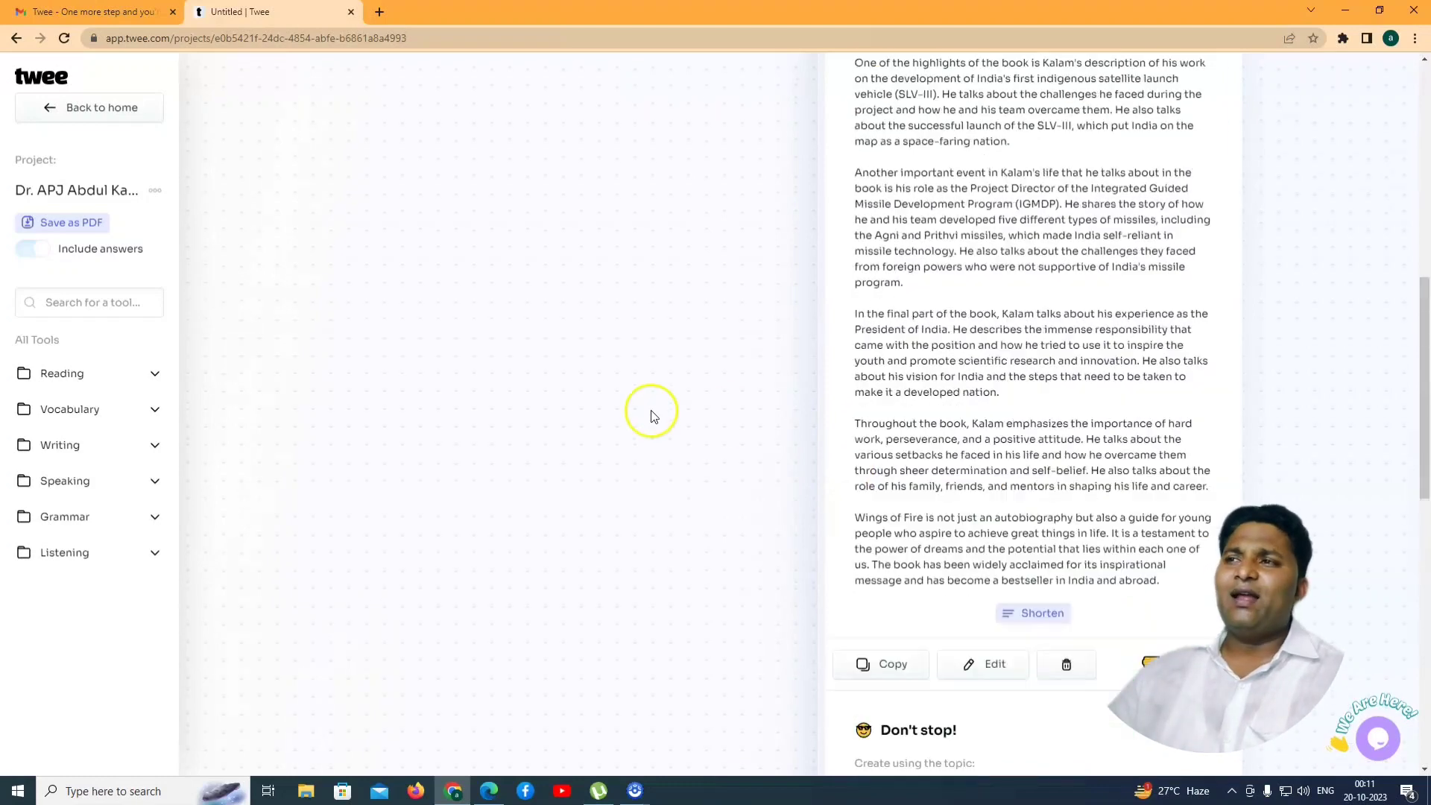
scroll(688, 456, "up", 3)
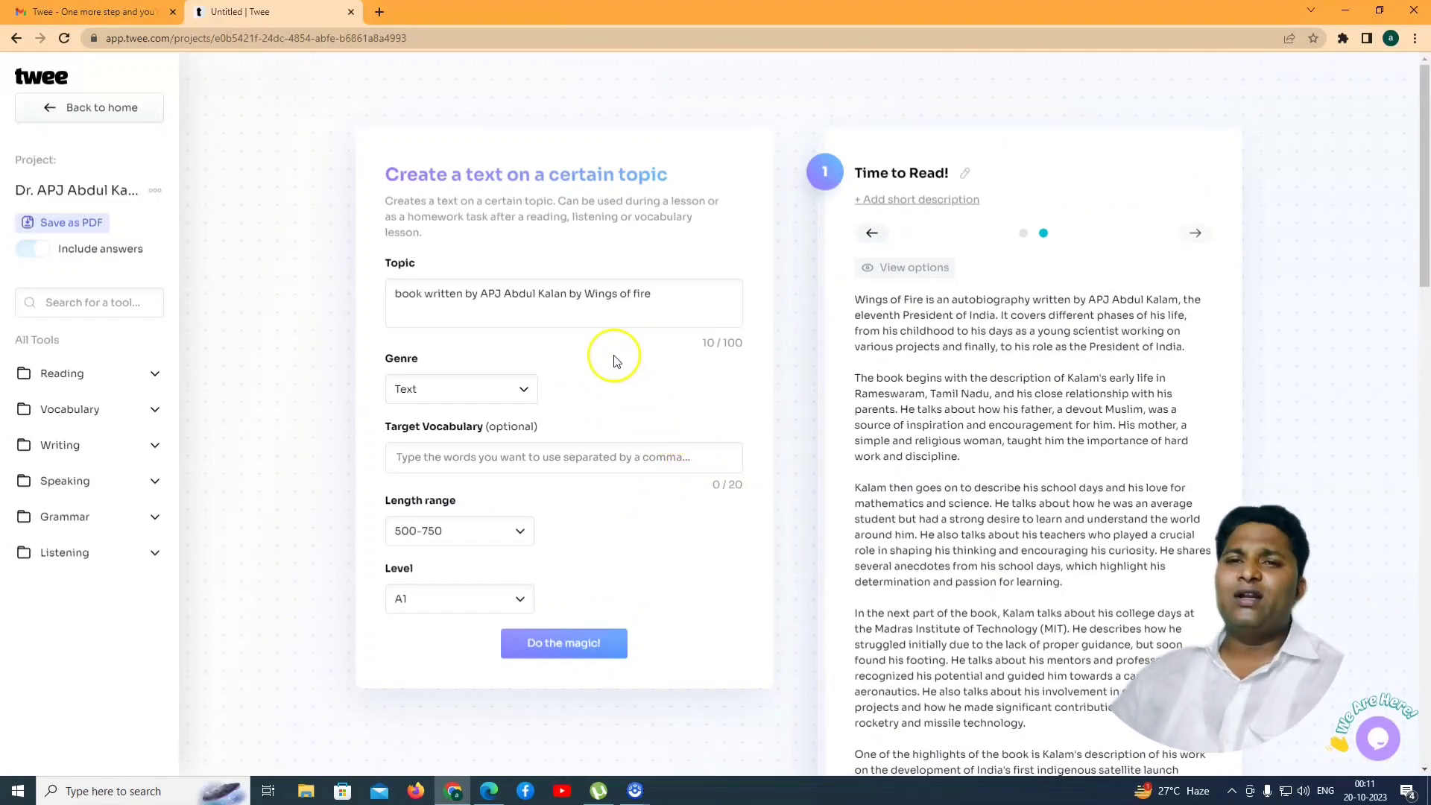
scroll(1100, 469, "down", 9)
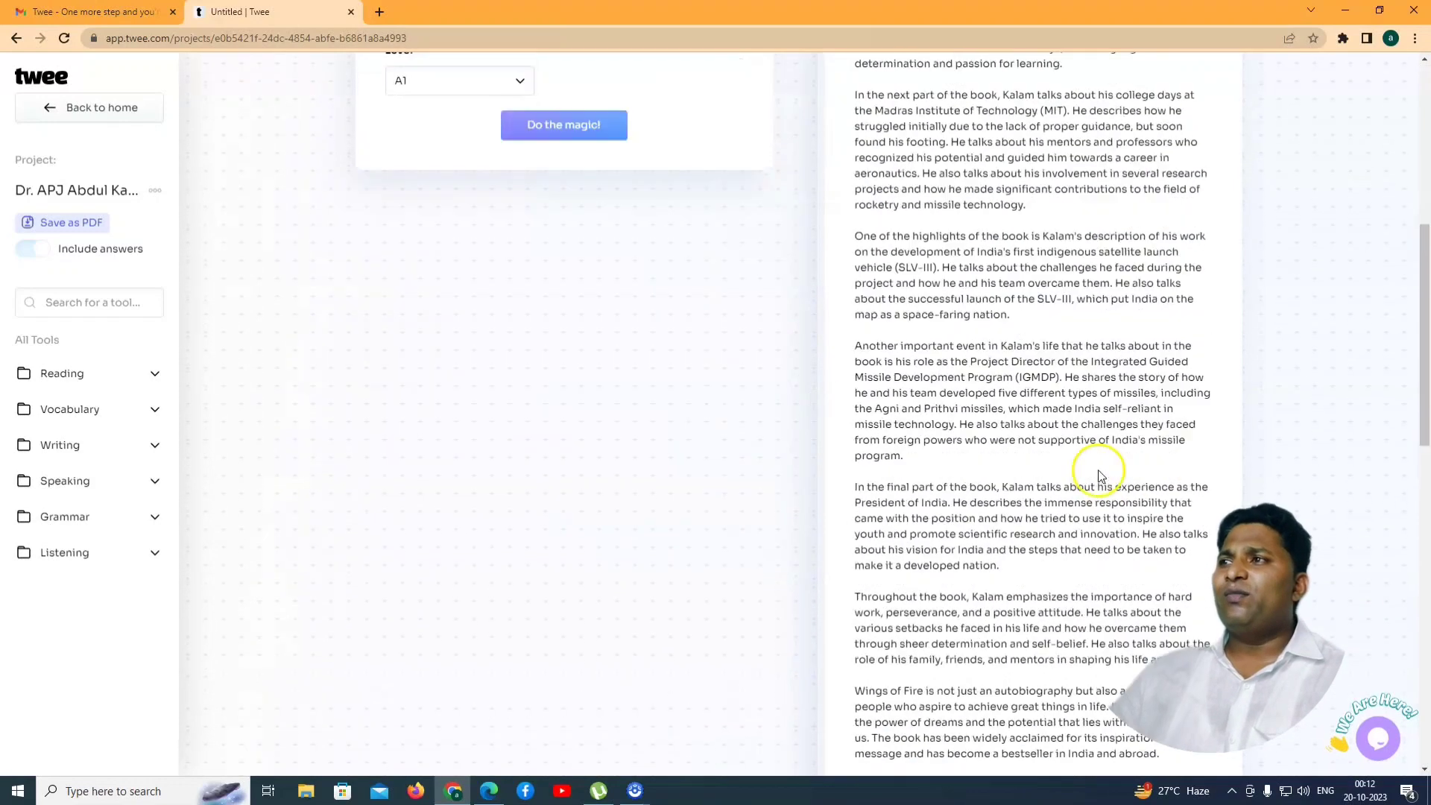
scroll(1099, 475, "up", 9)
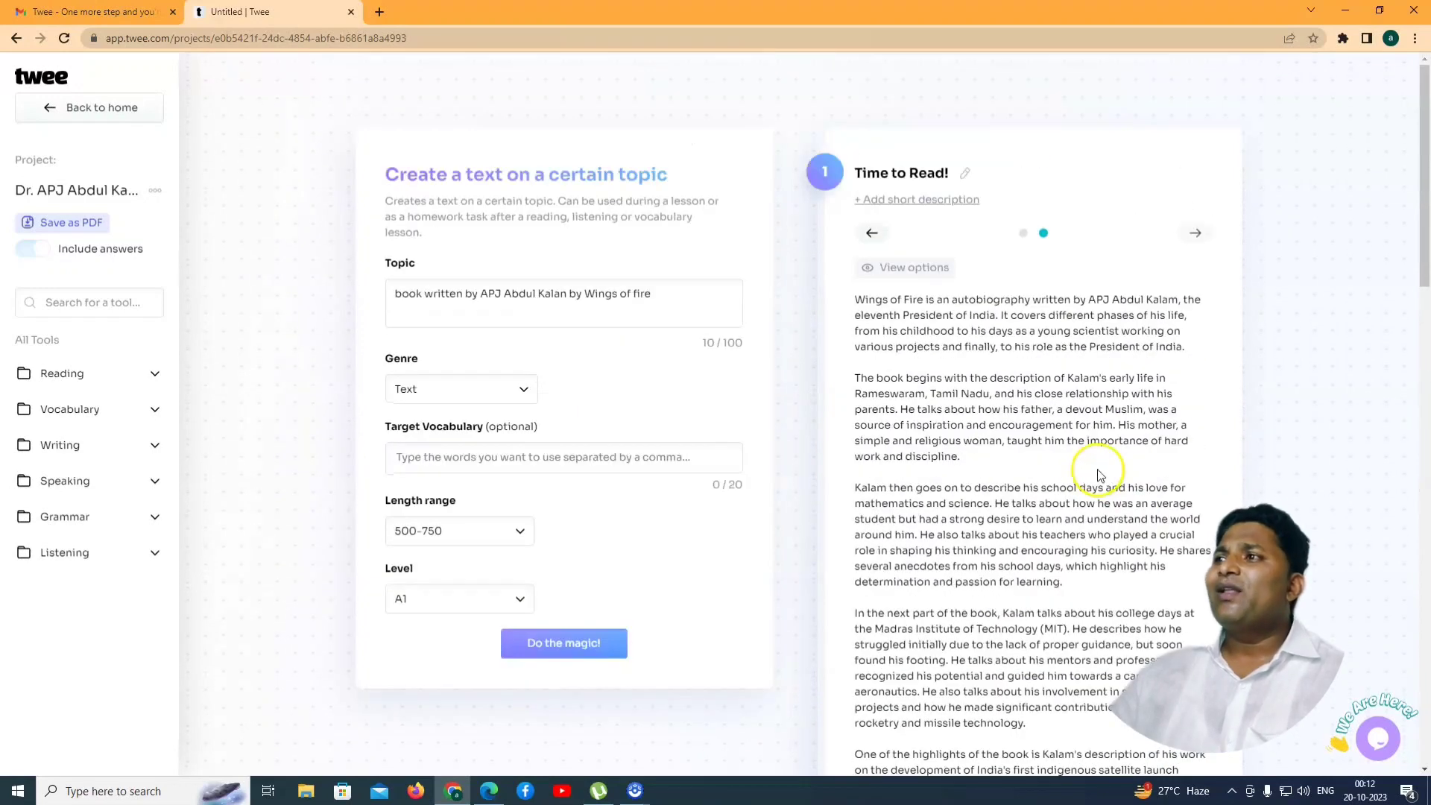
scroll(1099, 473, "down", 9)
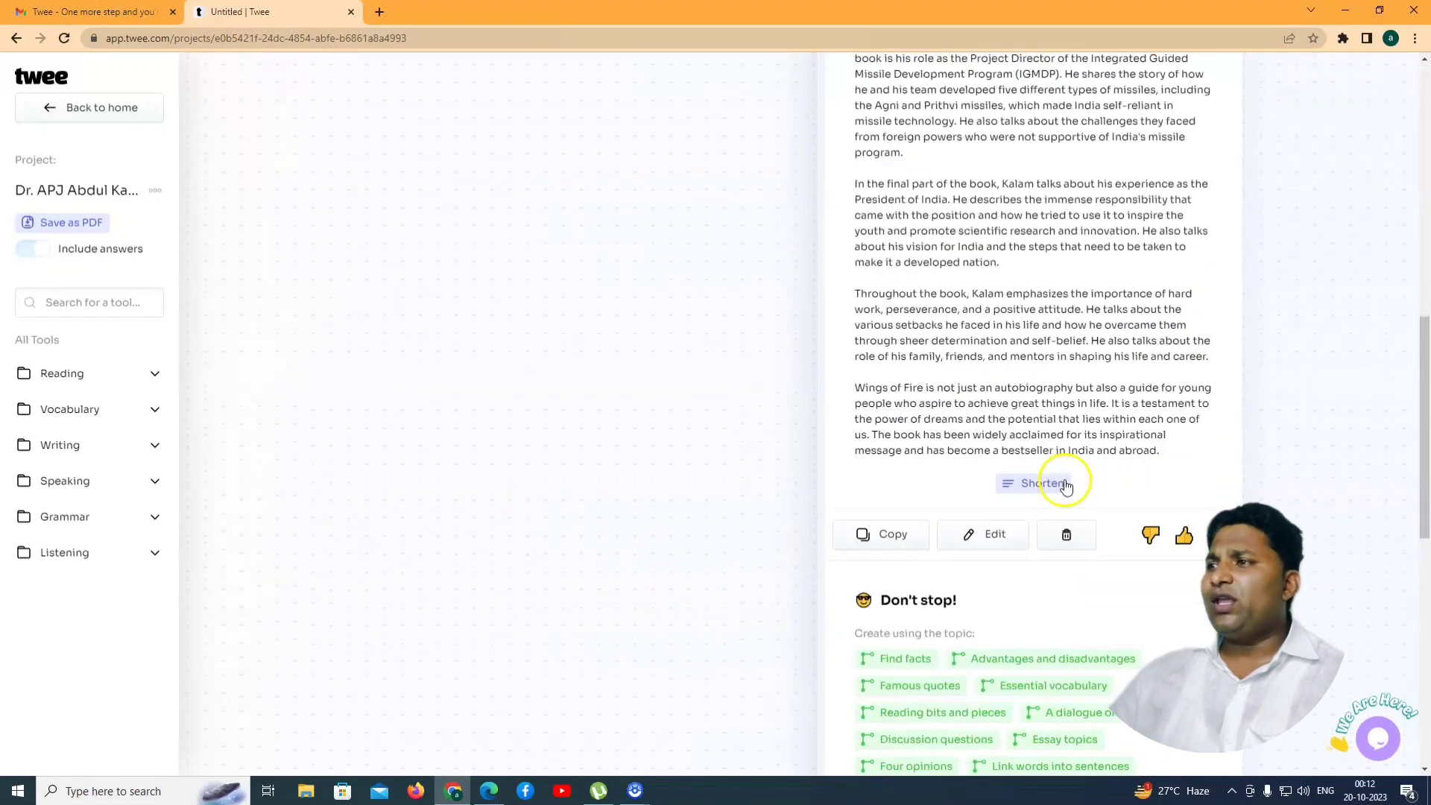
scroll(1065, 484, "down", 3)
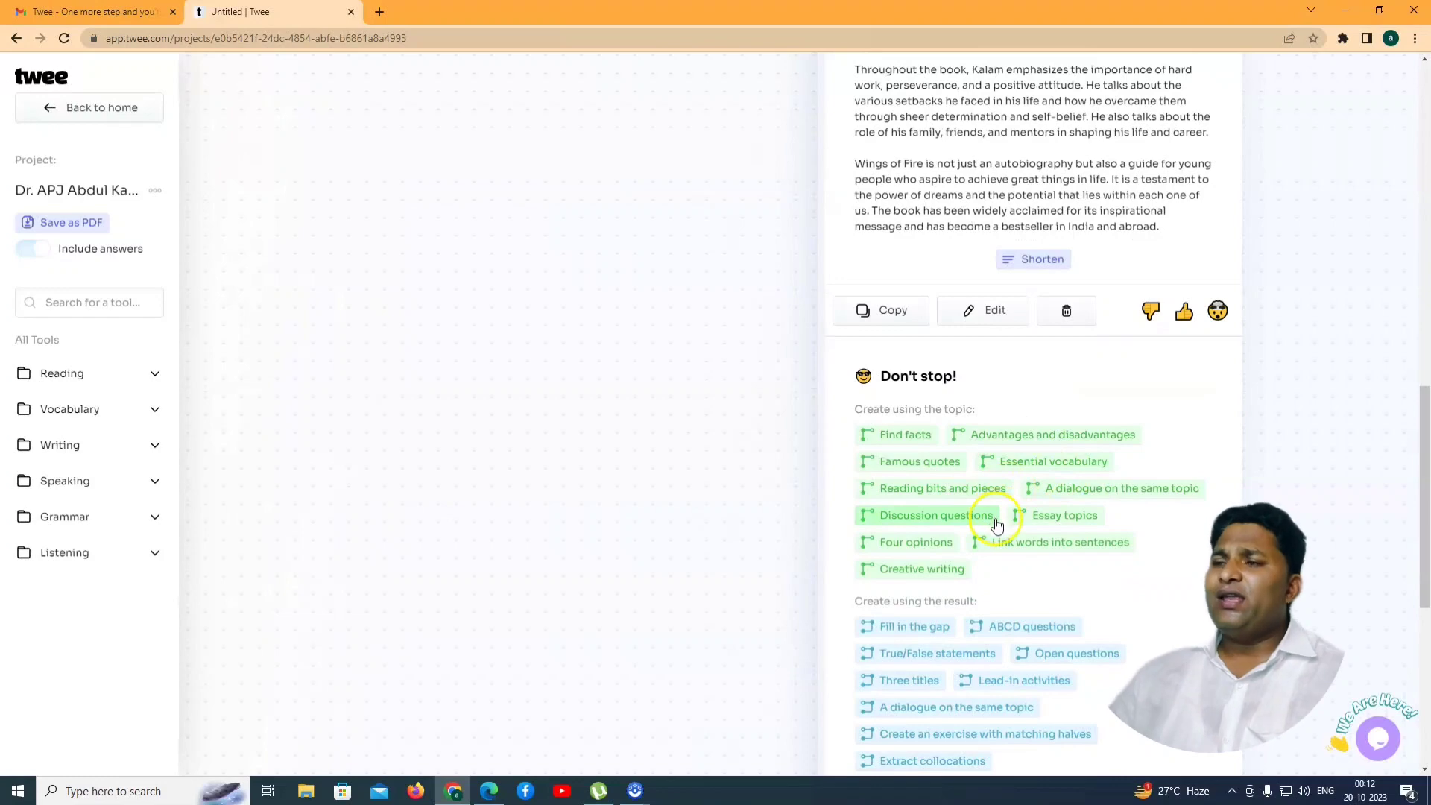
Set the length range to 250-350, generate the text again and read through the new version.
scroll(570, 369, "up", 12)
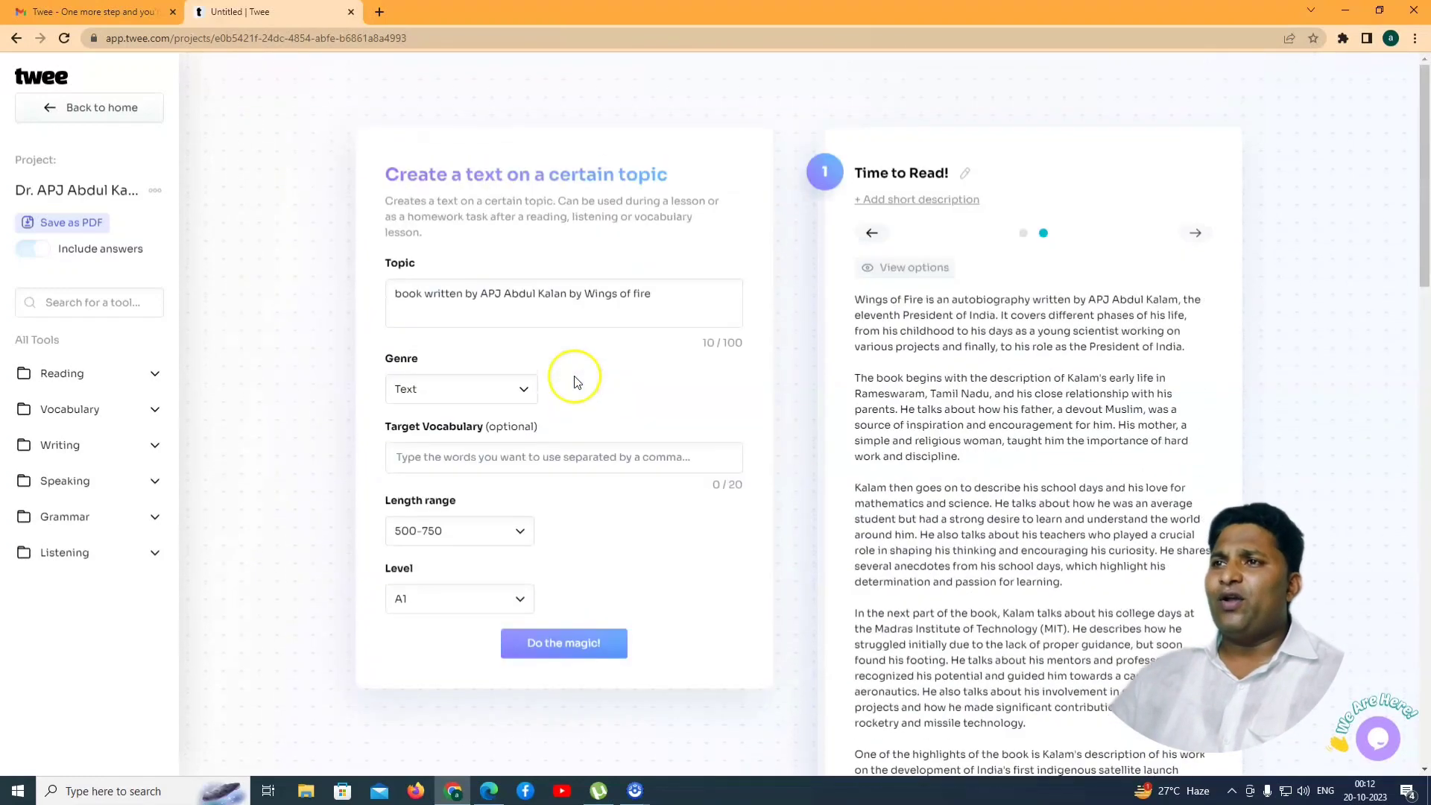
left_click(472, 532)
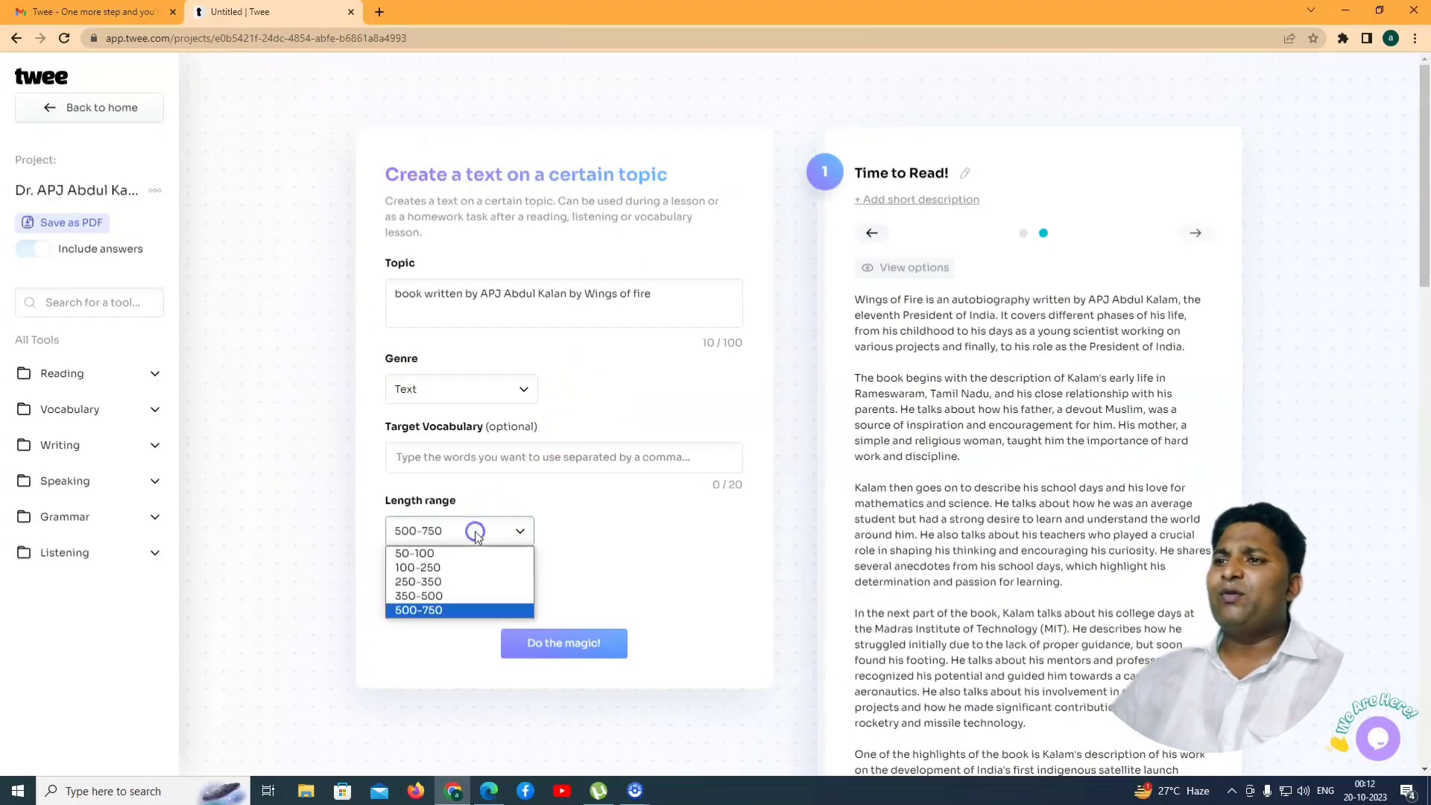
left_click(449, 583)
left_click(550, 648)
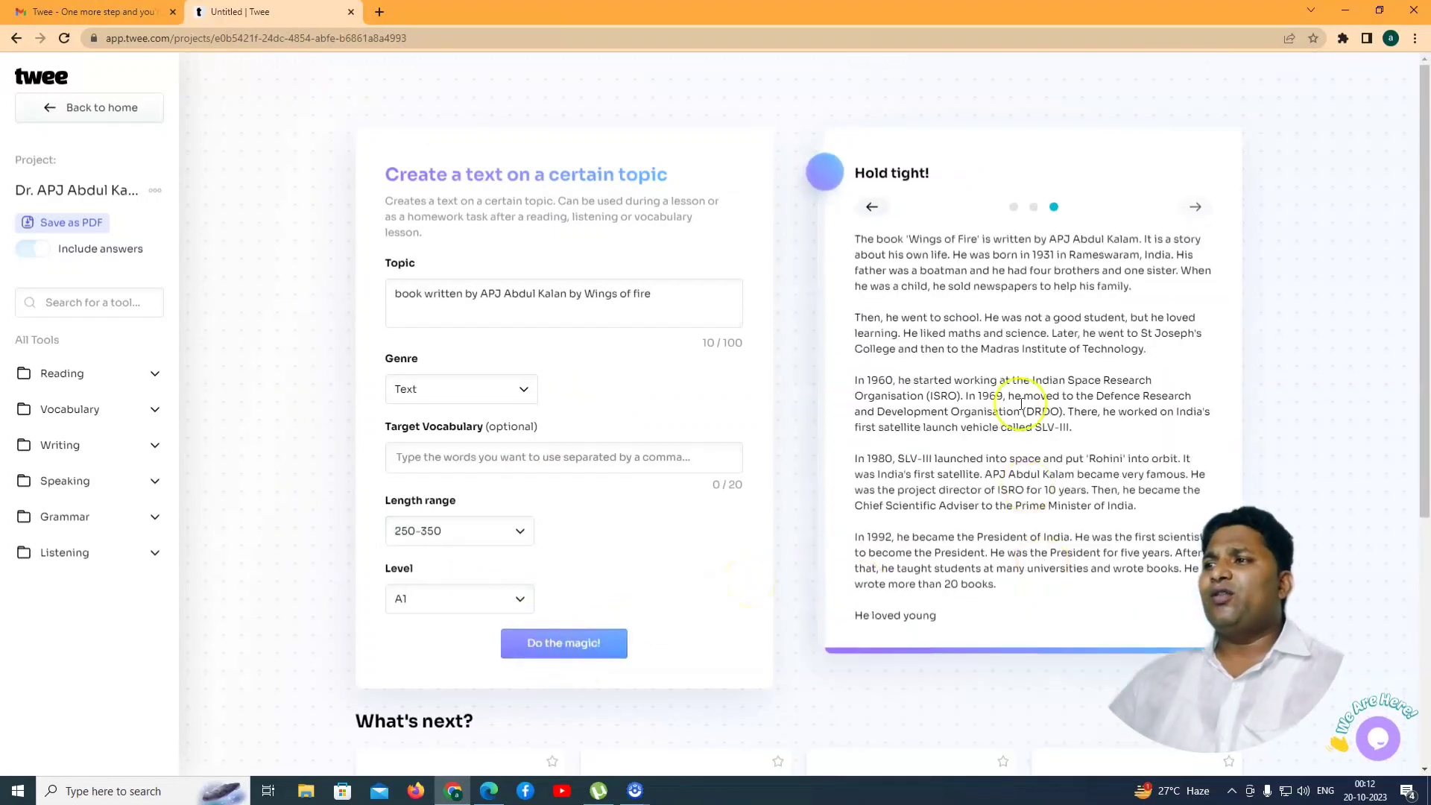
scroll(1028, 484, "down", 1)
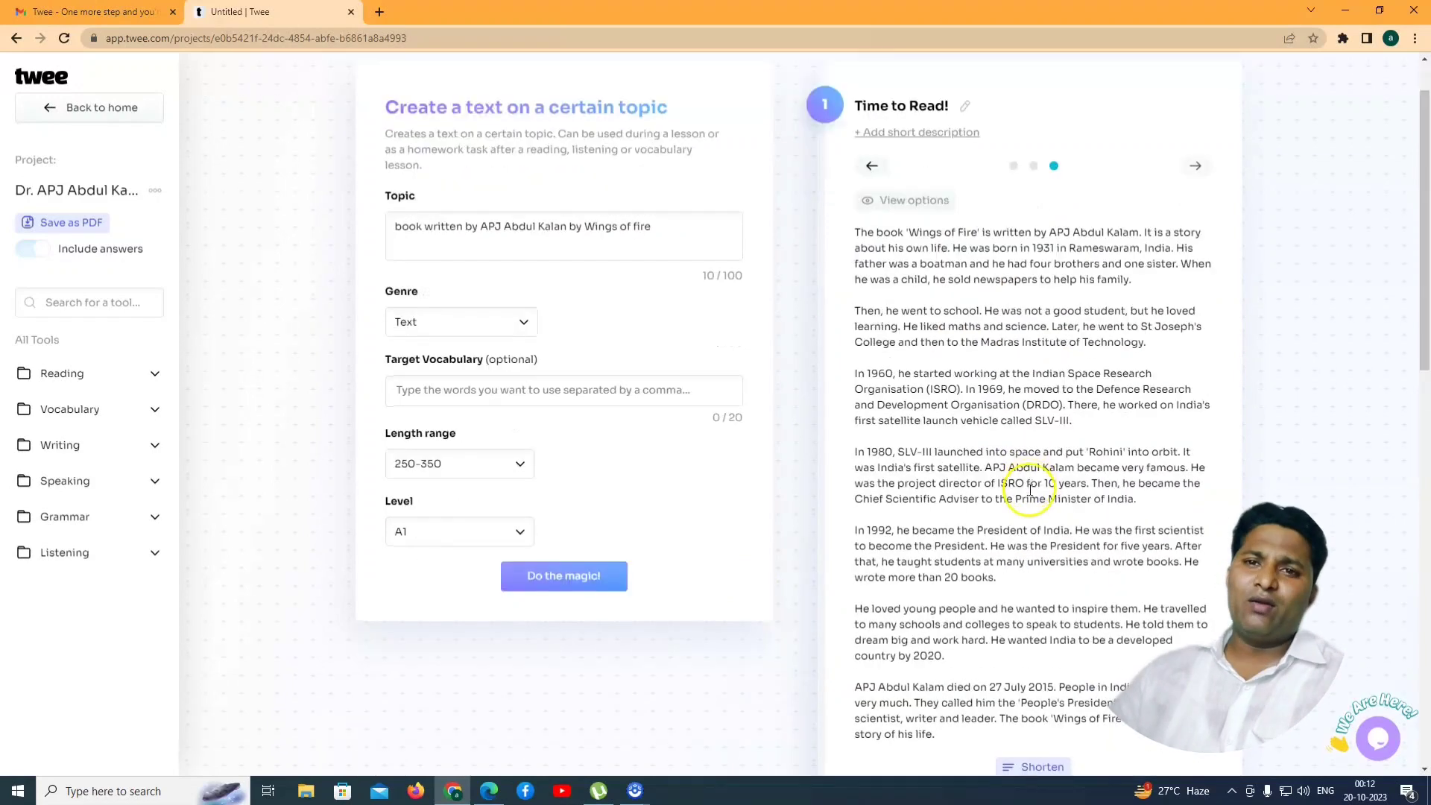
scroll(1026, 626, "down", 4)
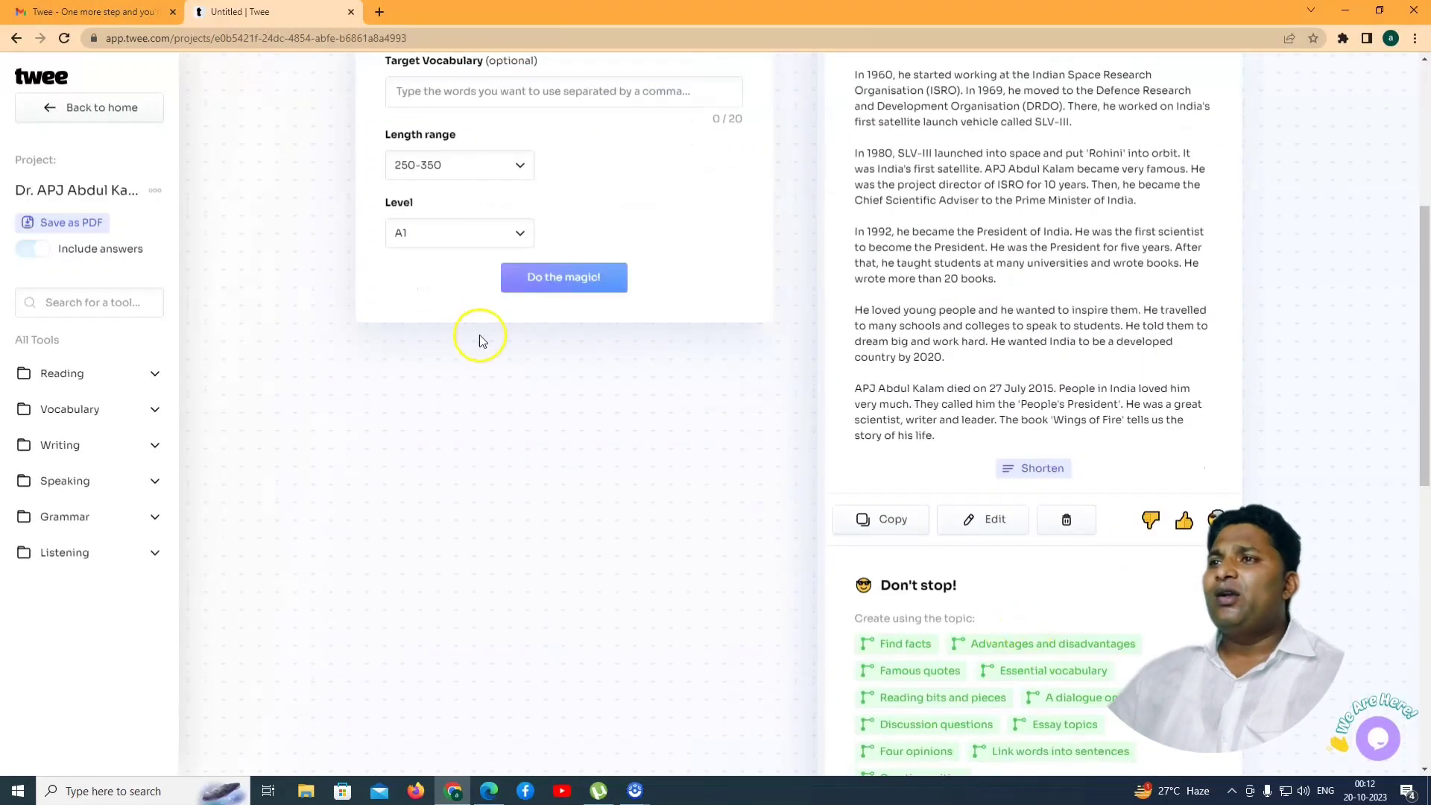
Look over the 250-350 word text and its follow-up options, and start a Fill in the gap exercise from the result.
scroll(471, 330, "up", 2)
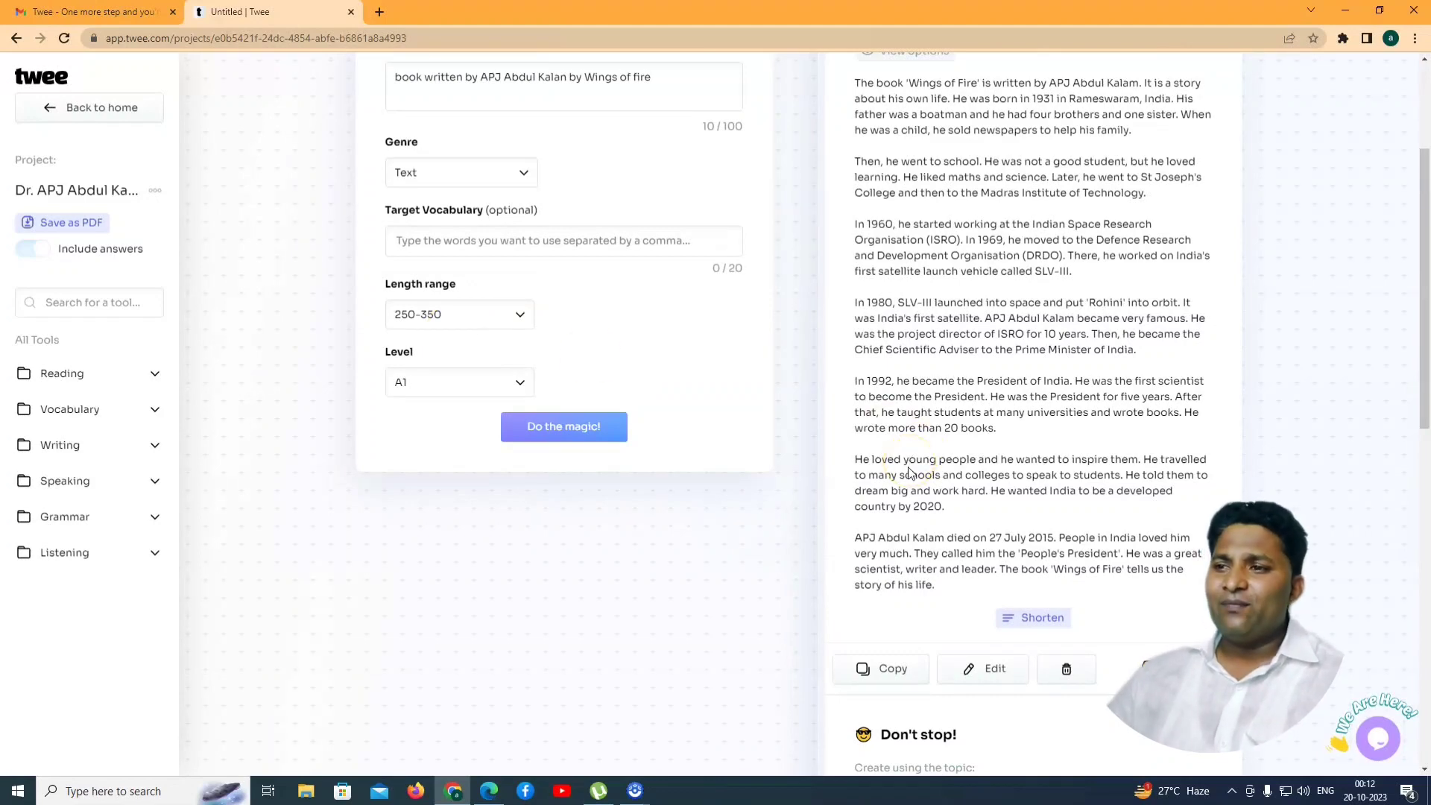
scroll(969, 537, "down", 4)
left_click(1026, 321)
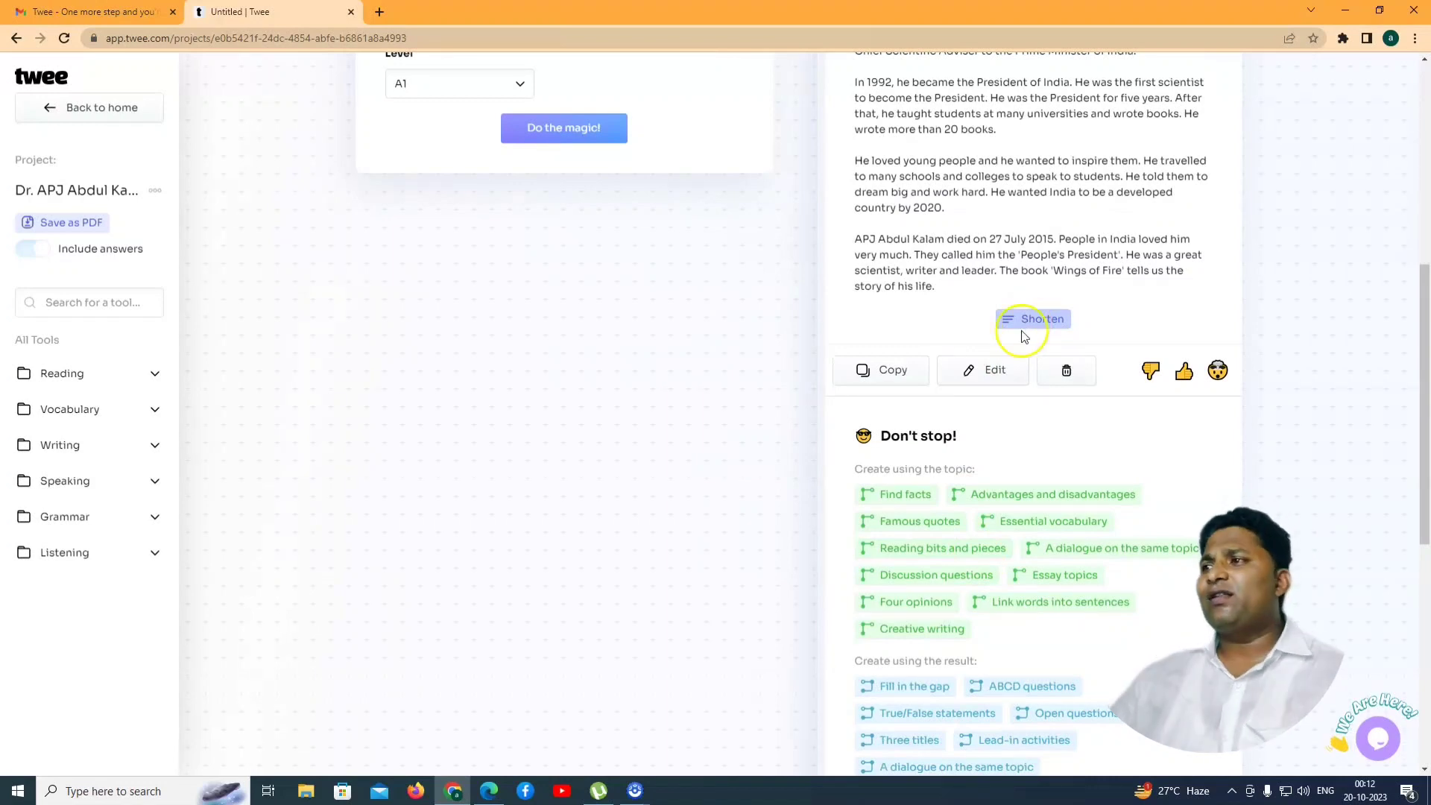
left_click(1004, 350)
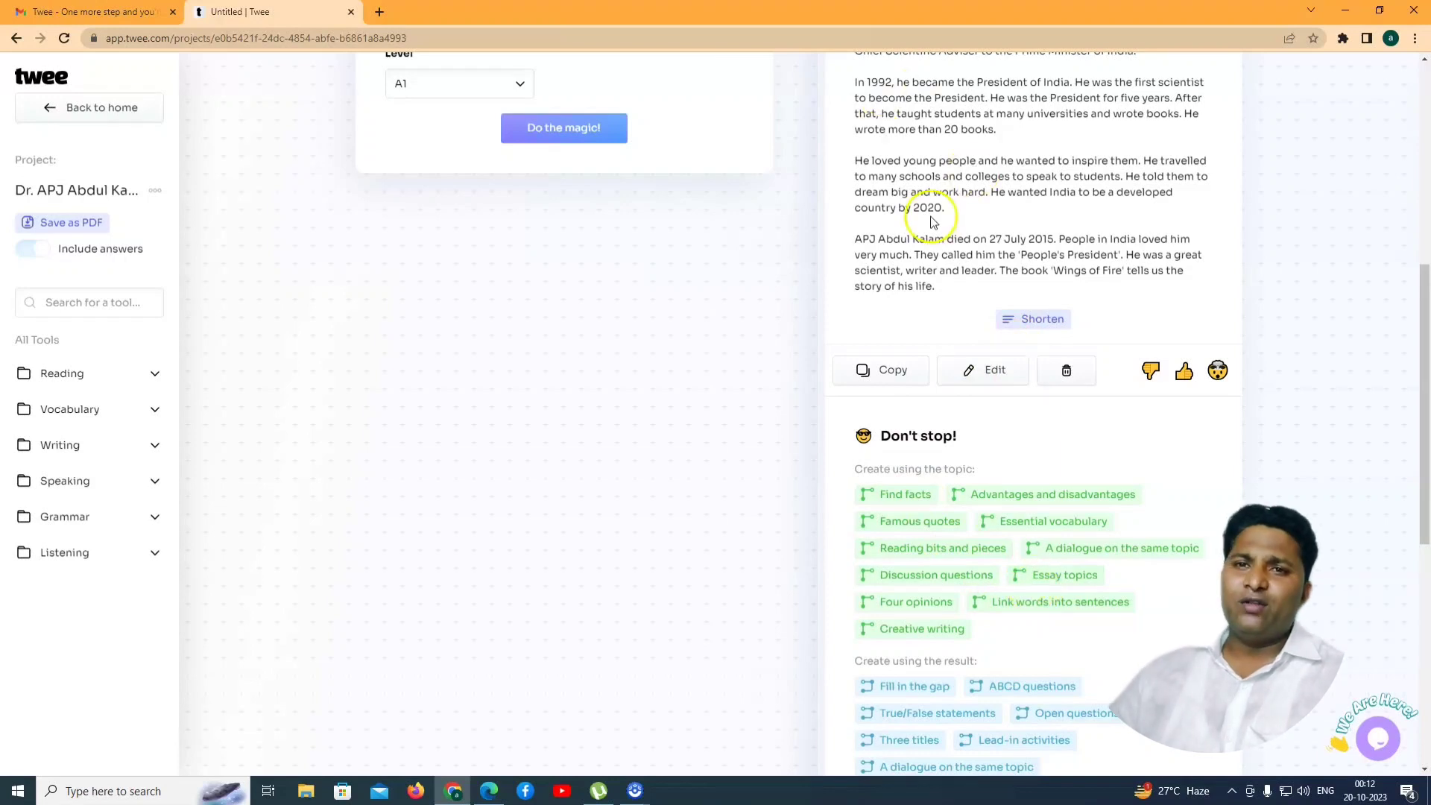
scroll(932, 221, "up", 7)
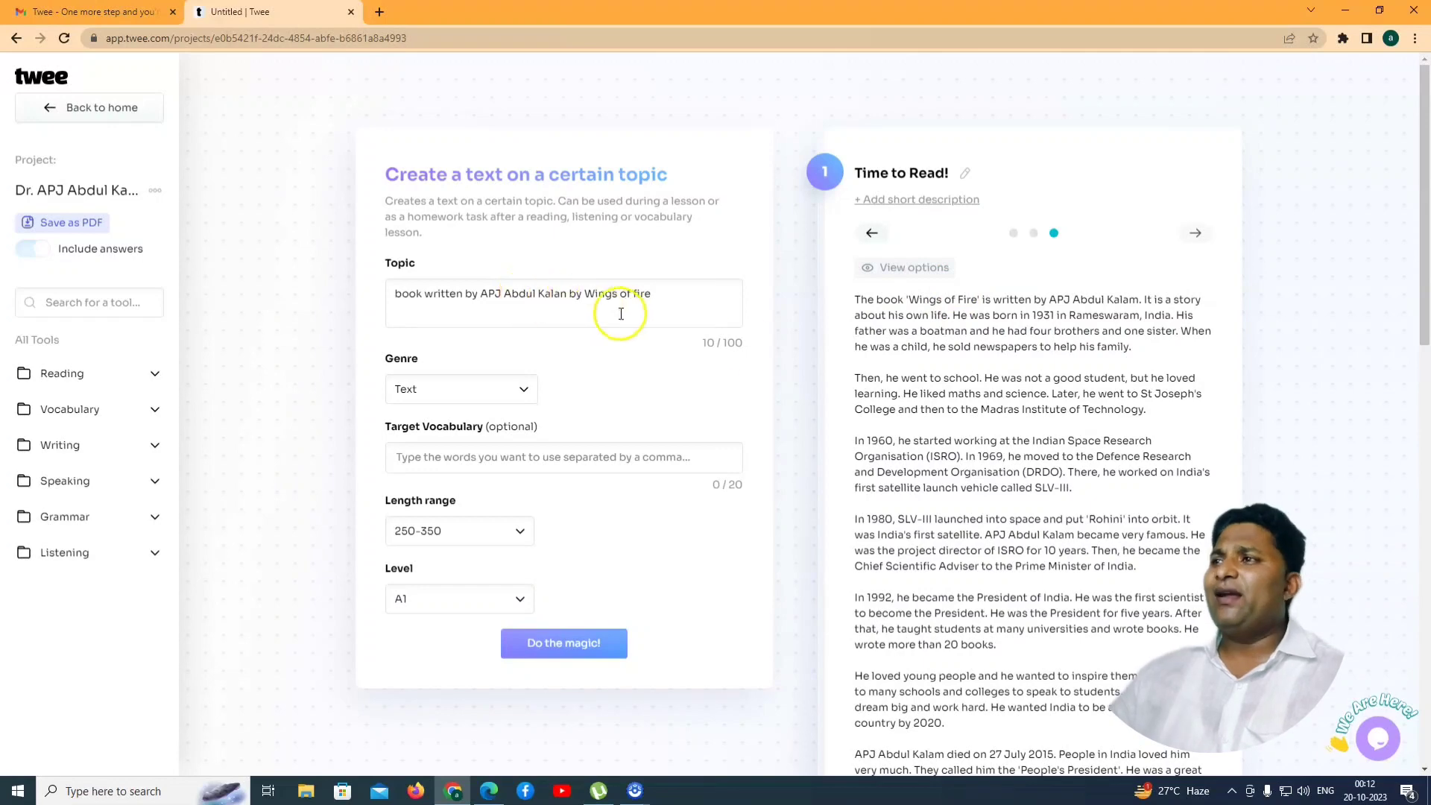
scroll(994, 414, "down", 9)
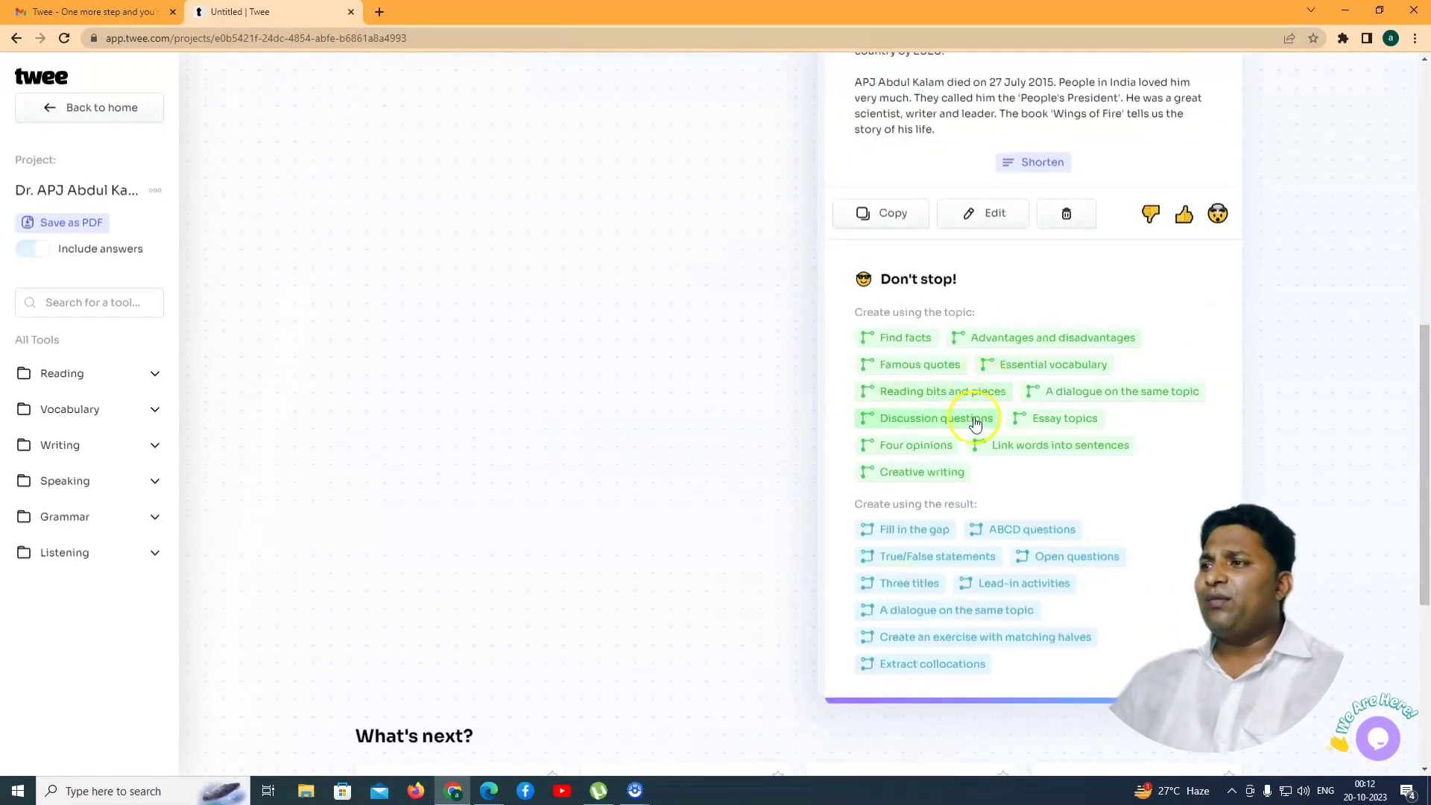
left_click(904, 531)
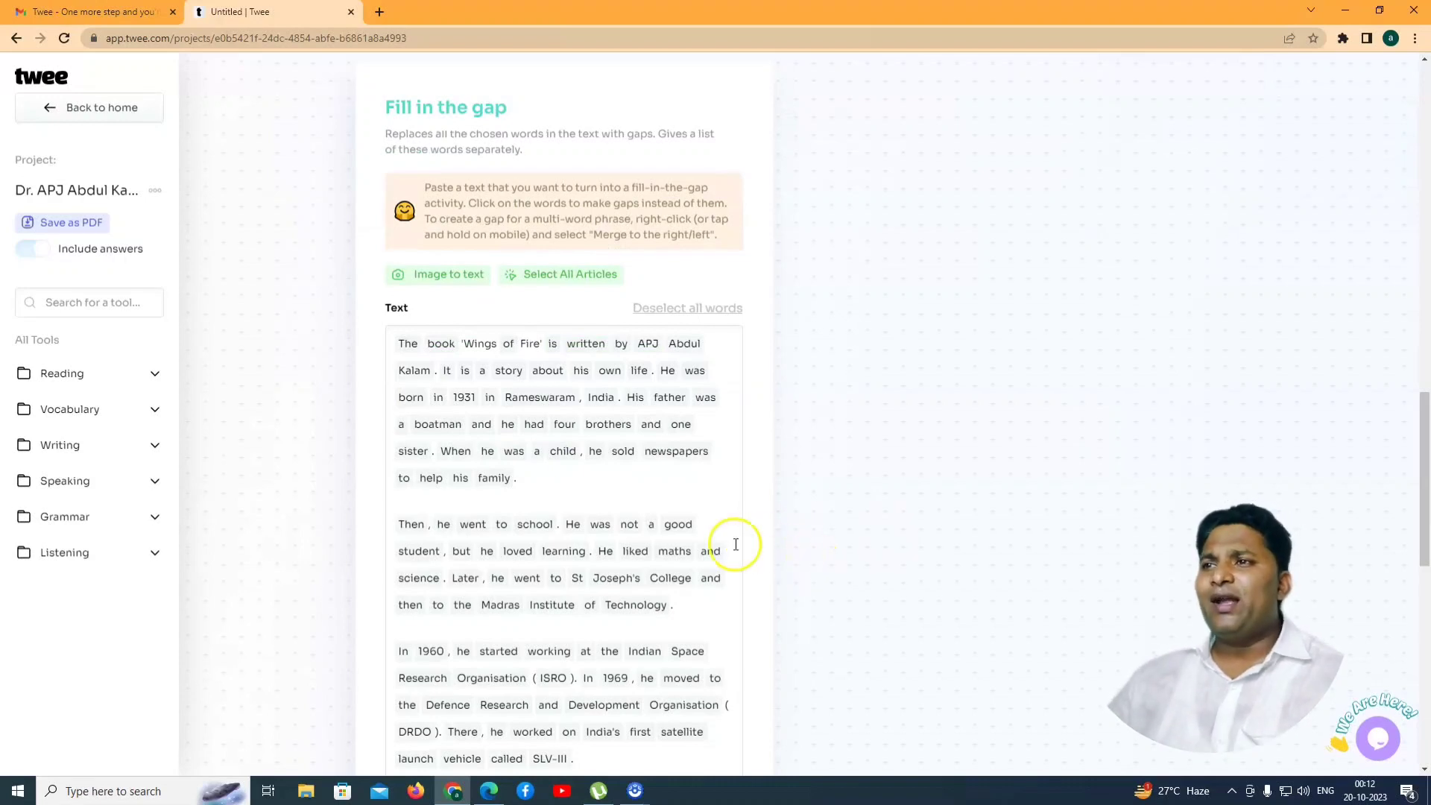
left_click(693, 649)
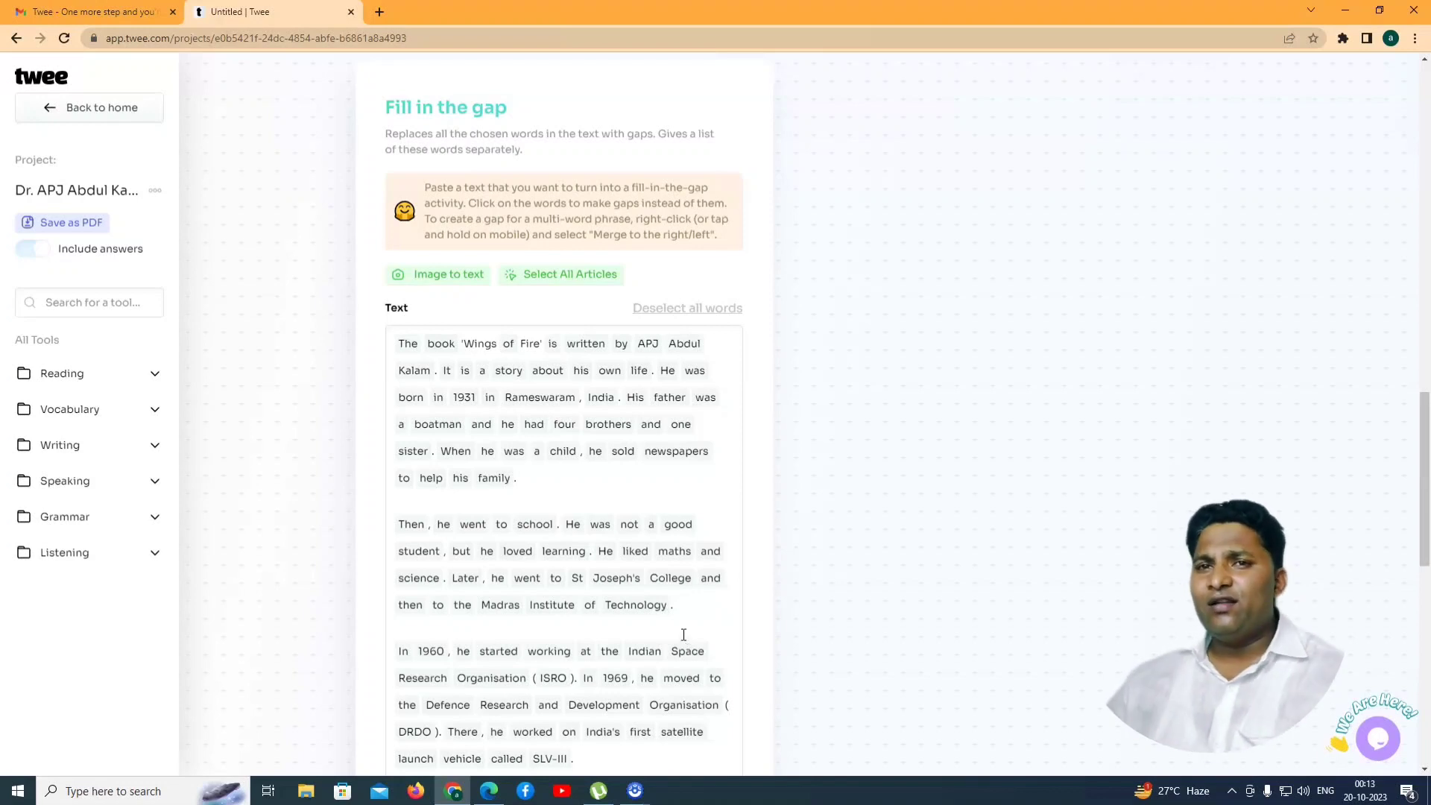
Mark Rameswaram, APJ, Abdul and Kalam as gap words in the first paragraph of the exercise text.
left_click(545, 397)
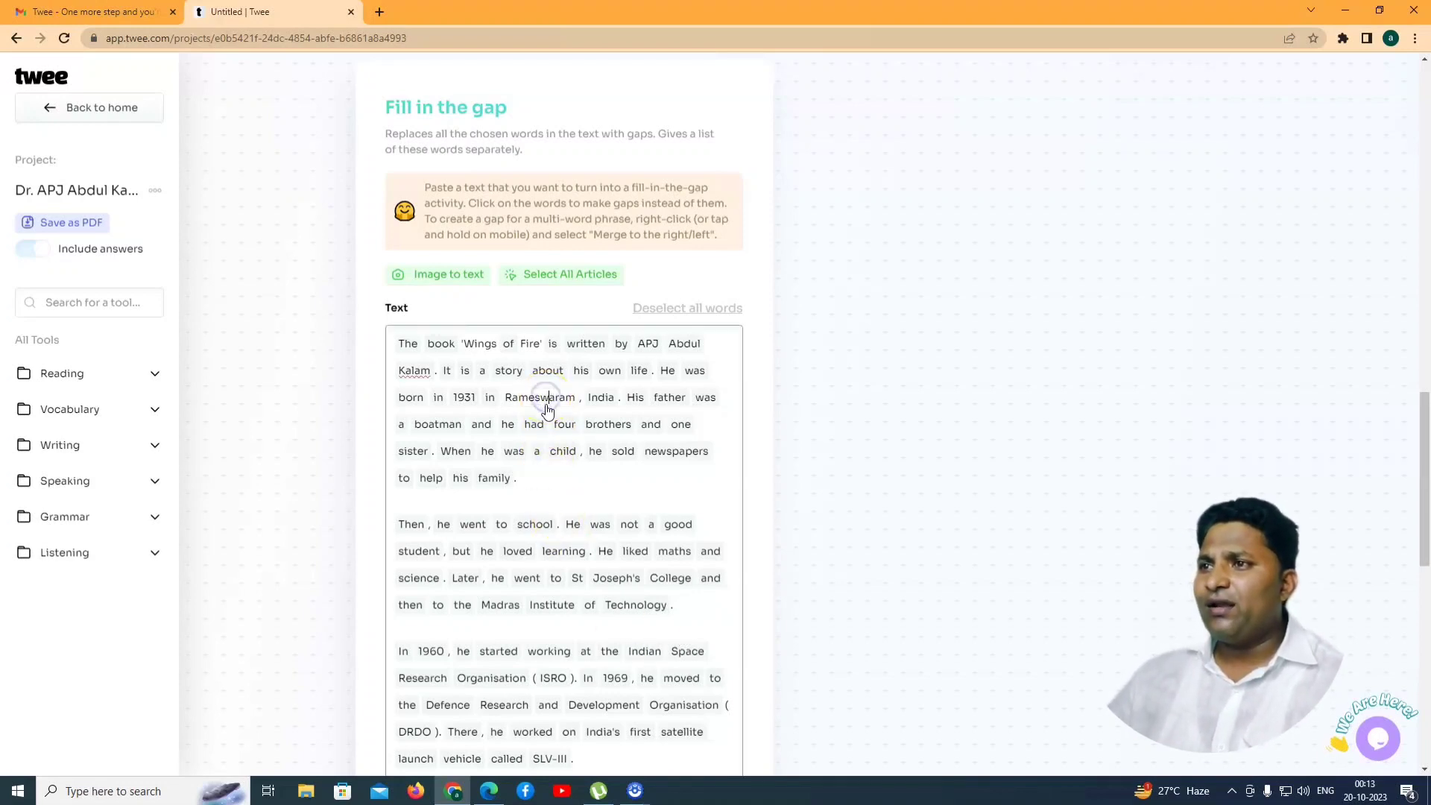
left_click(647, 344)
left_click(684, 343)
left_click(407, 370)
Mark St Joseph's College, ISRO and the number 10 as gaps in the second, third and fourth paragraphs.
scroll(633, 527, "down", 2)
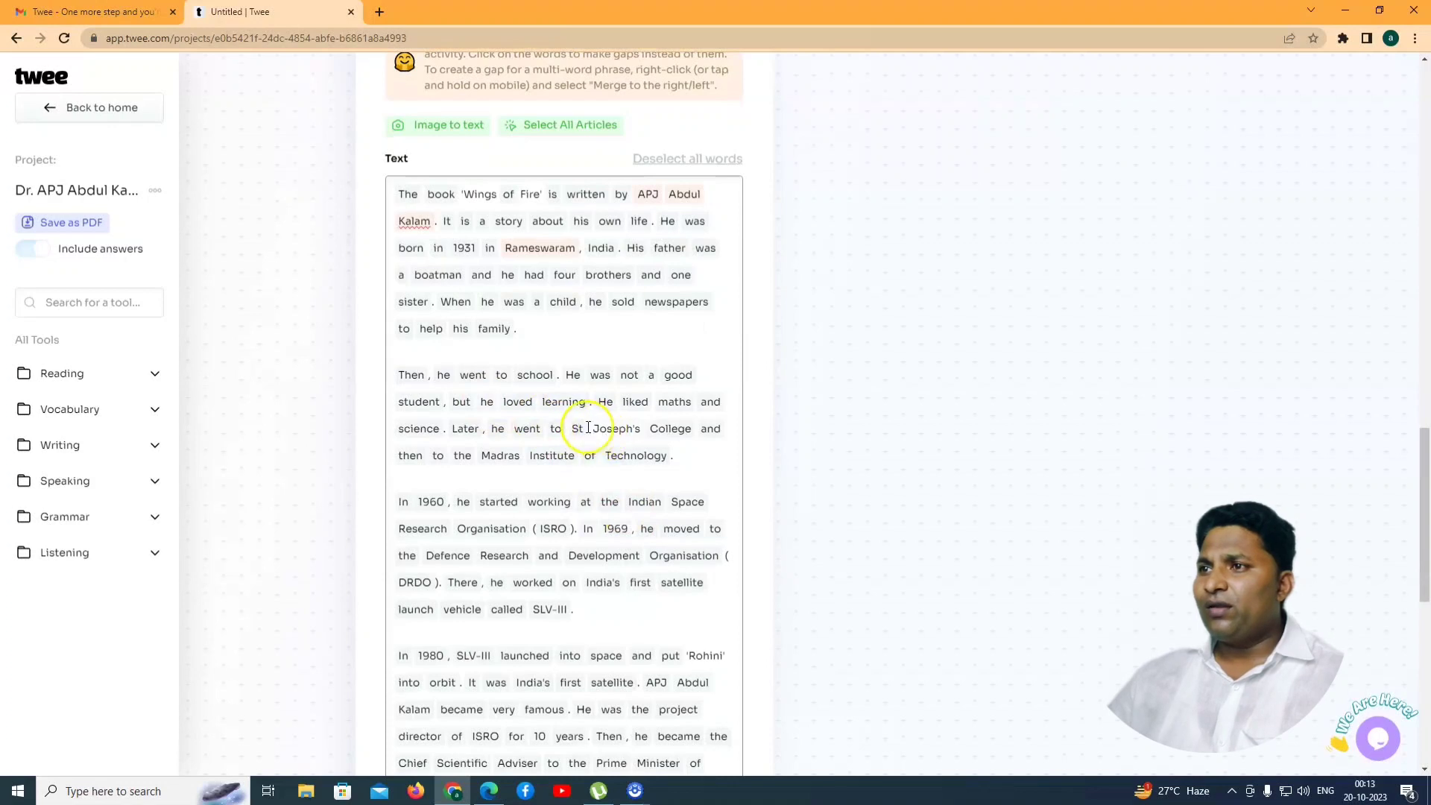
left_click(663, 435)
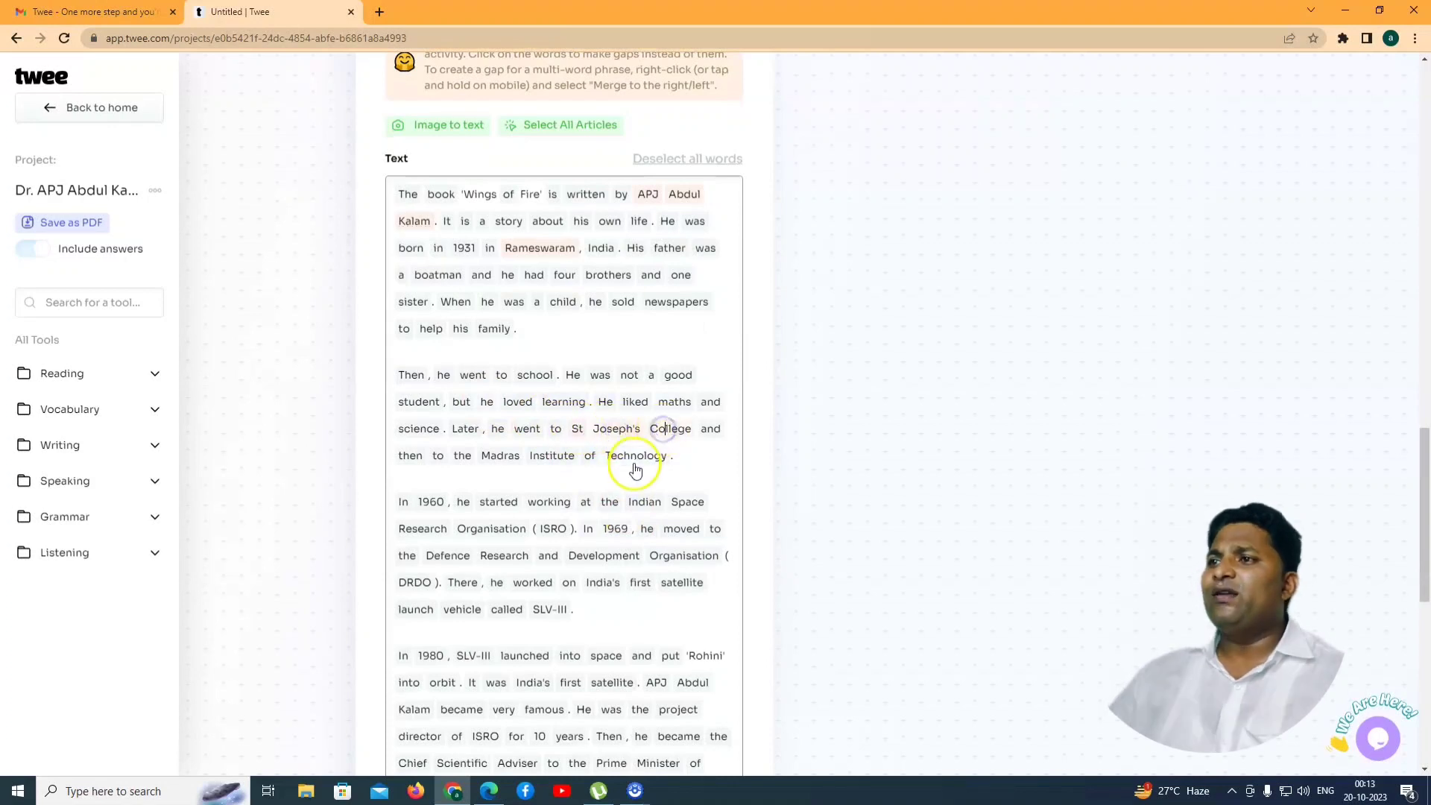
scroll(575, 496, "down", 2)
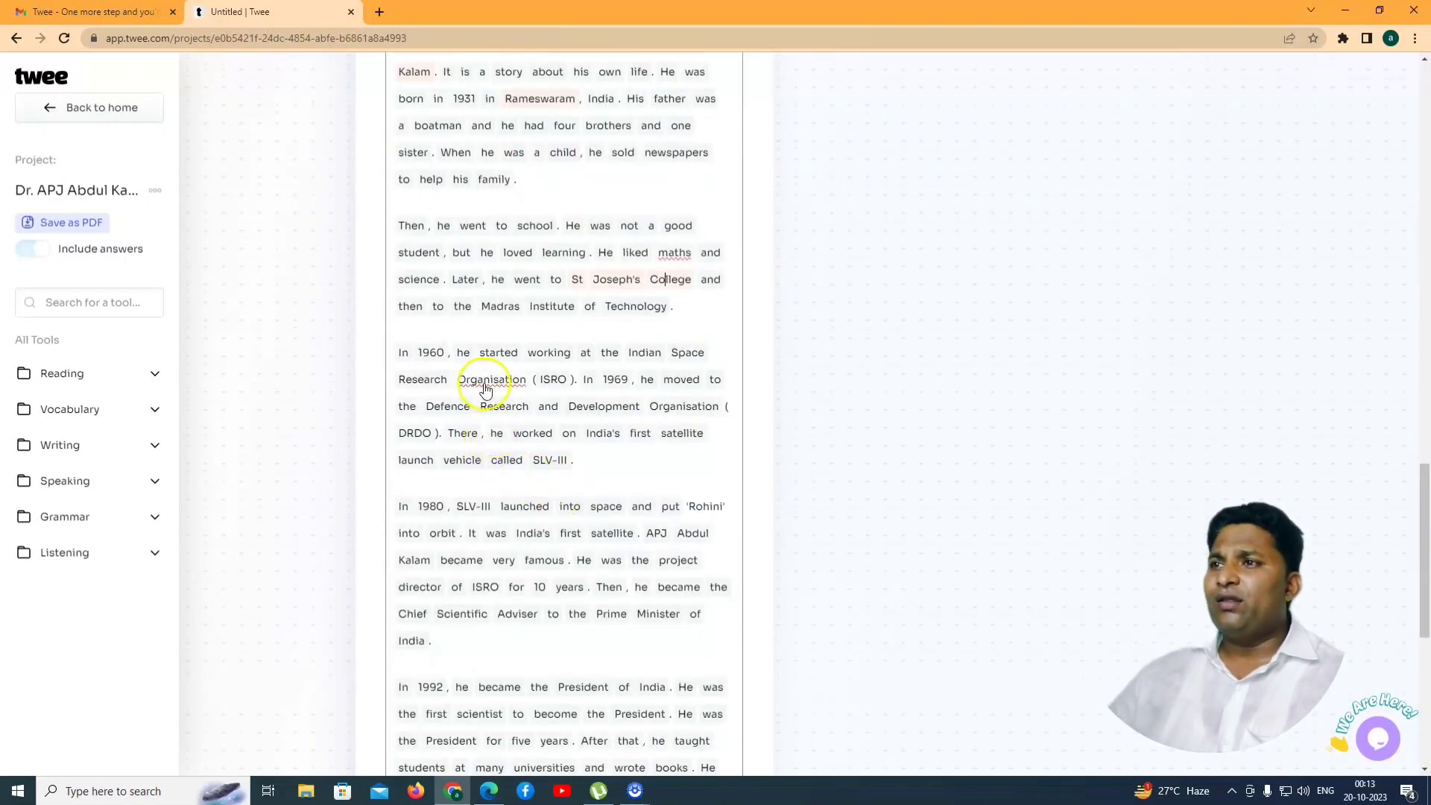
left_click(550, 393)
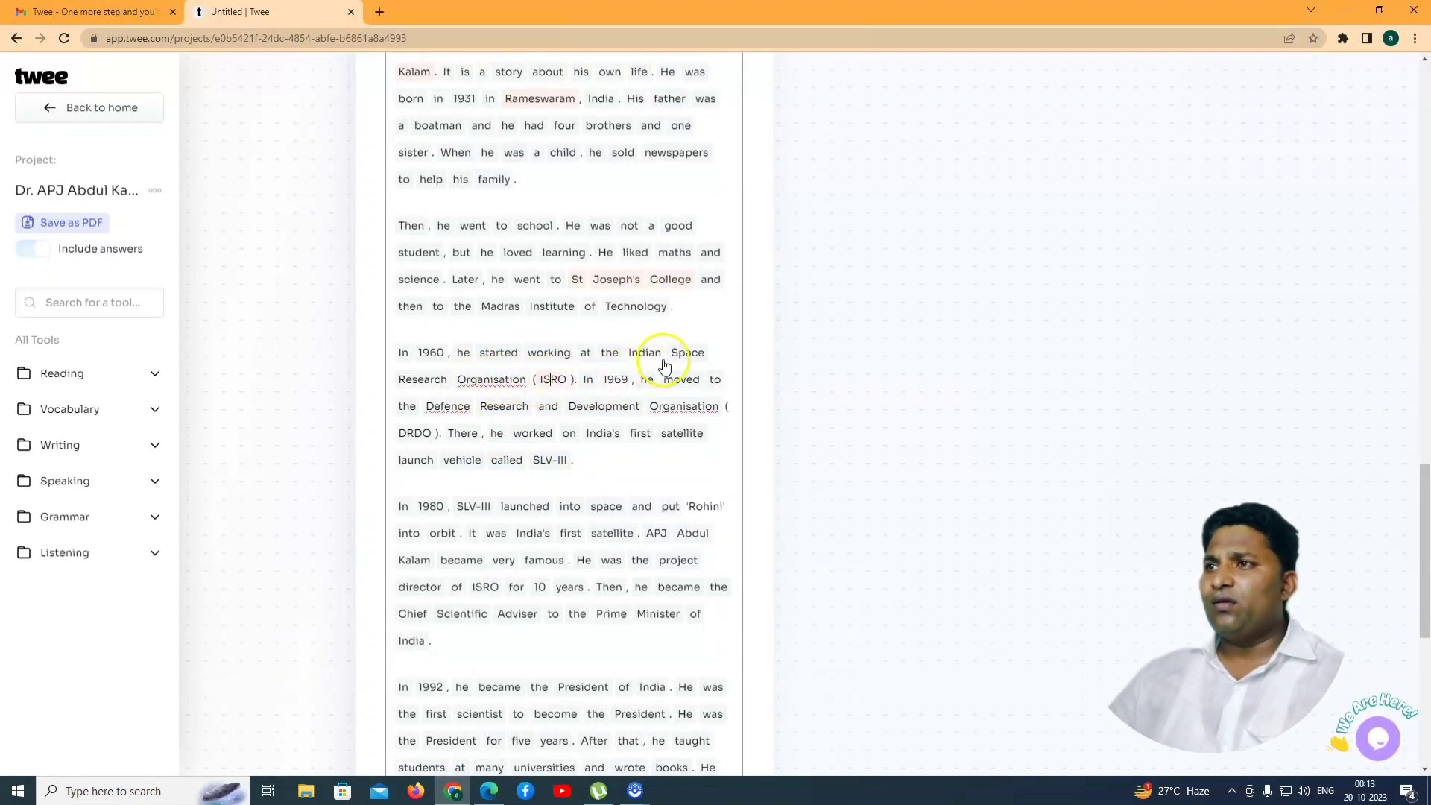
scroll(572, 509, "down", 2)
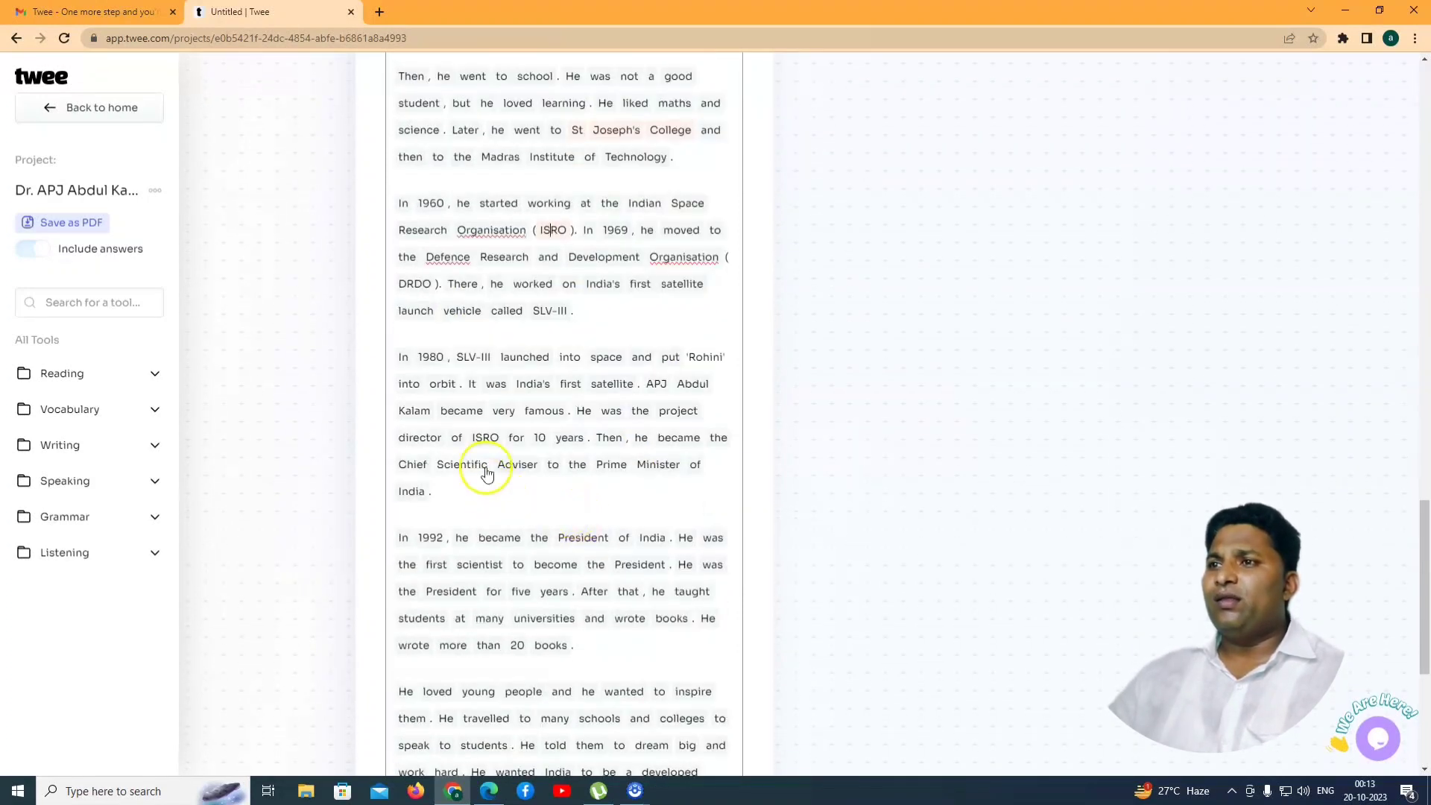
left_click(536, 440)
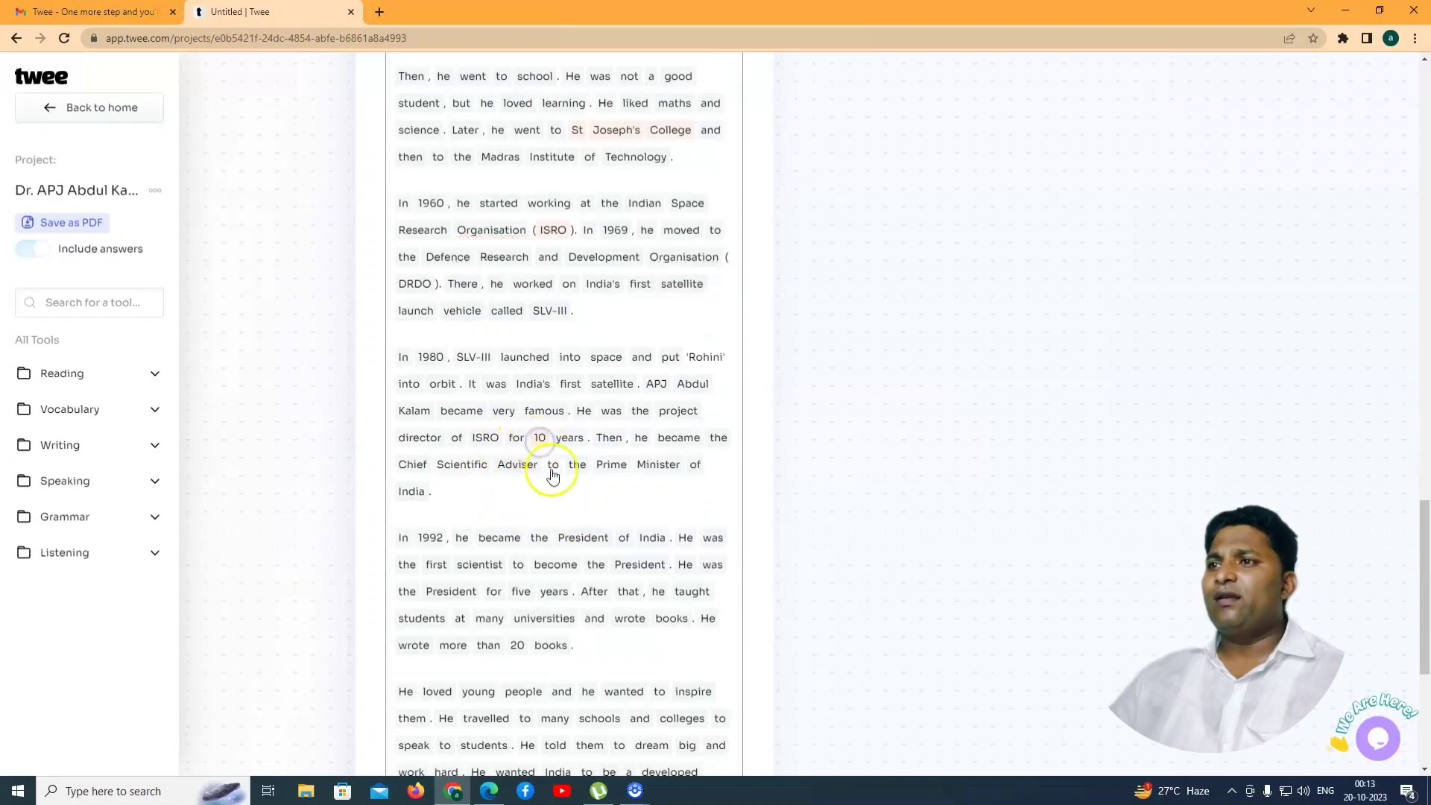
Mark 2020 and the date 27 July 2015 as gaps and generate the fill-in-the-gap exercise.
scroll(547, 463, "down", 4)
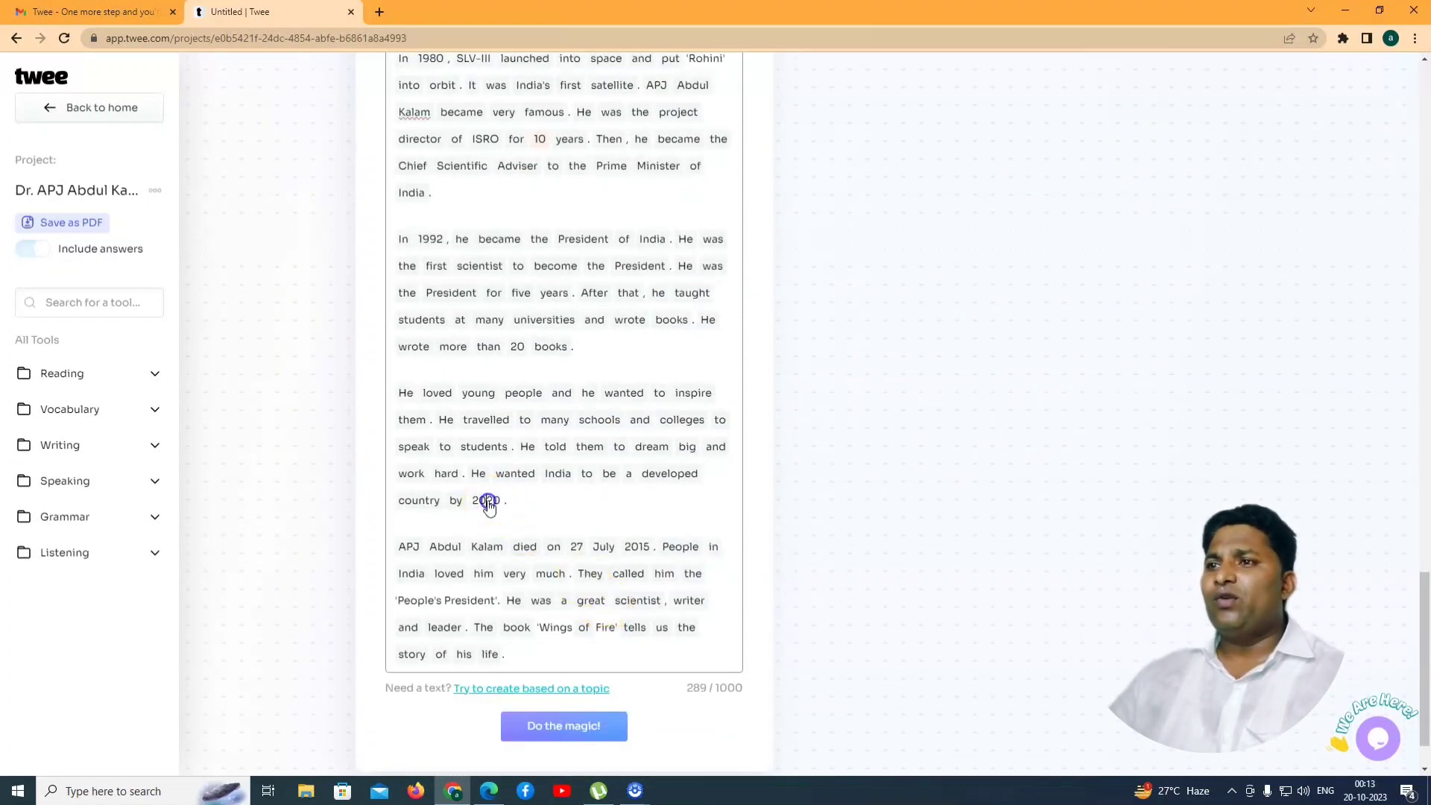
left_click(600, 549)
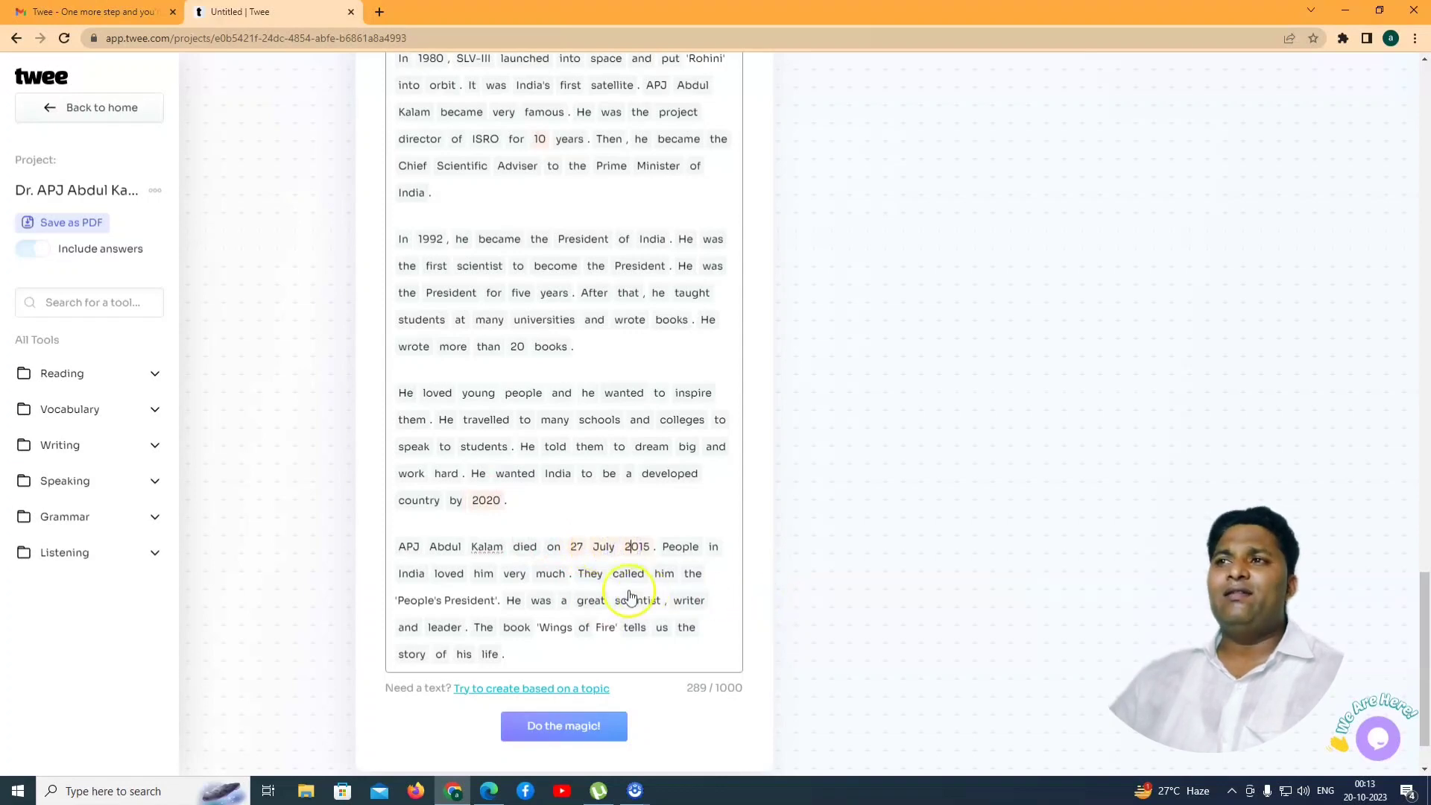
left_click(537, 726)
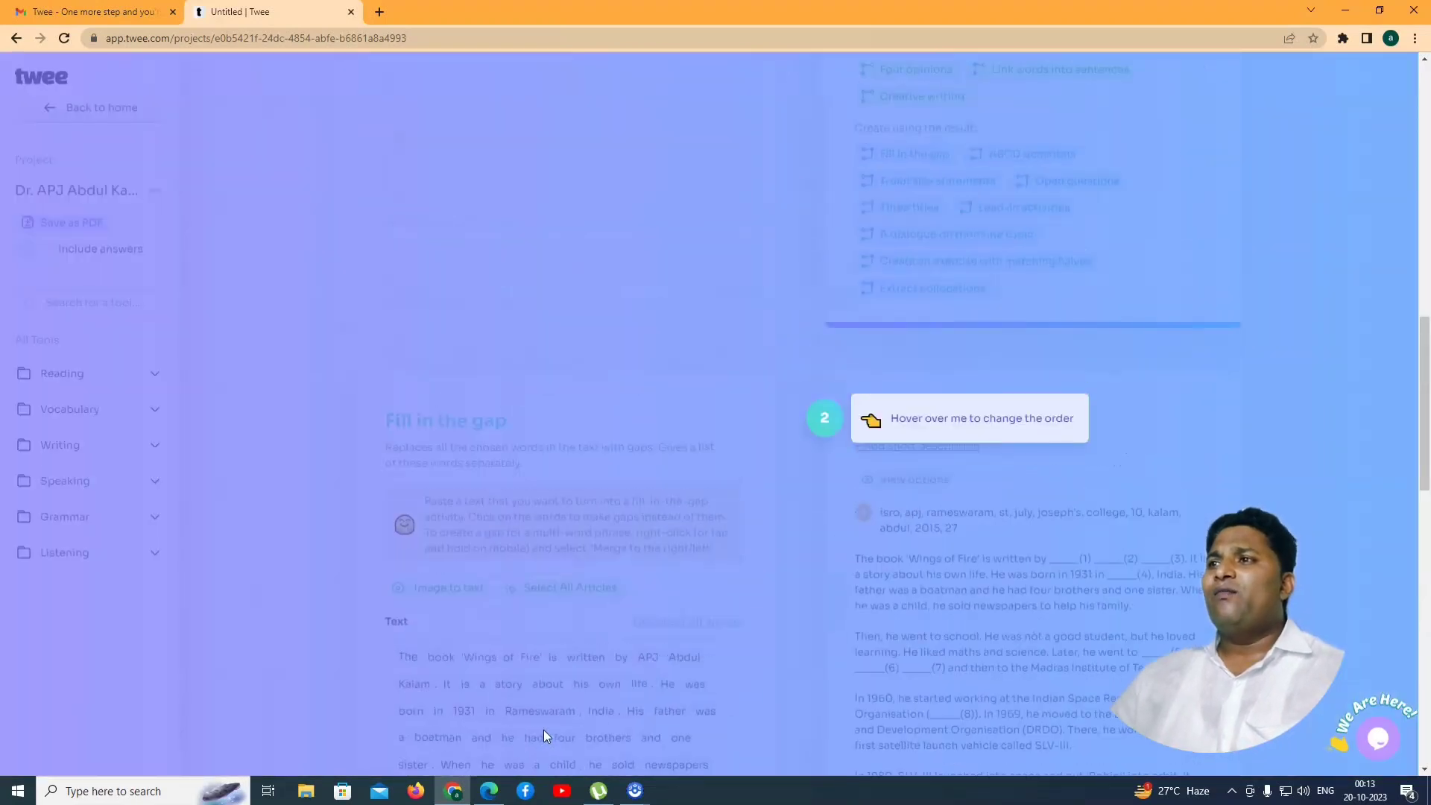
left_click(820, 428)
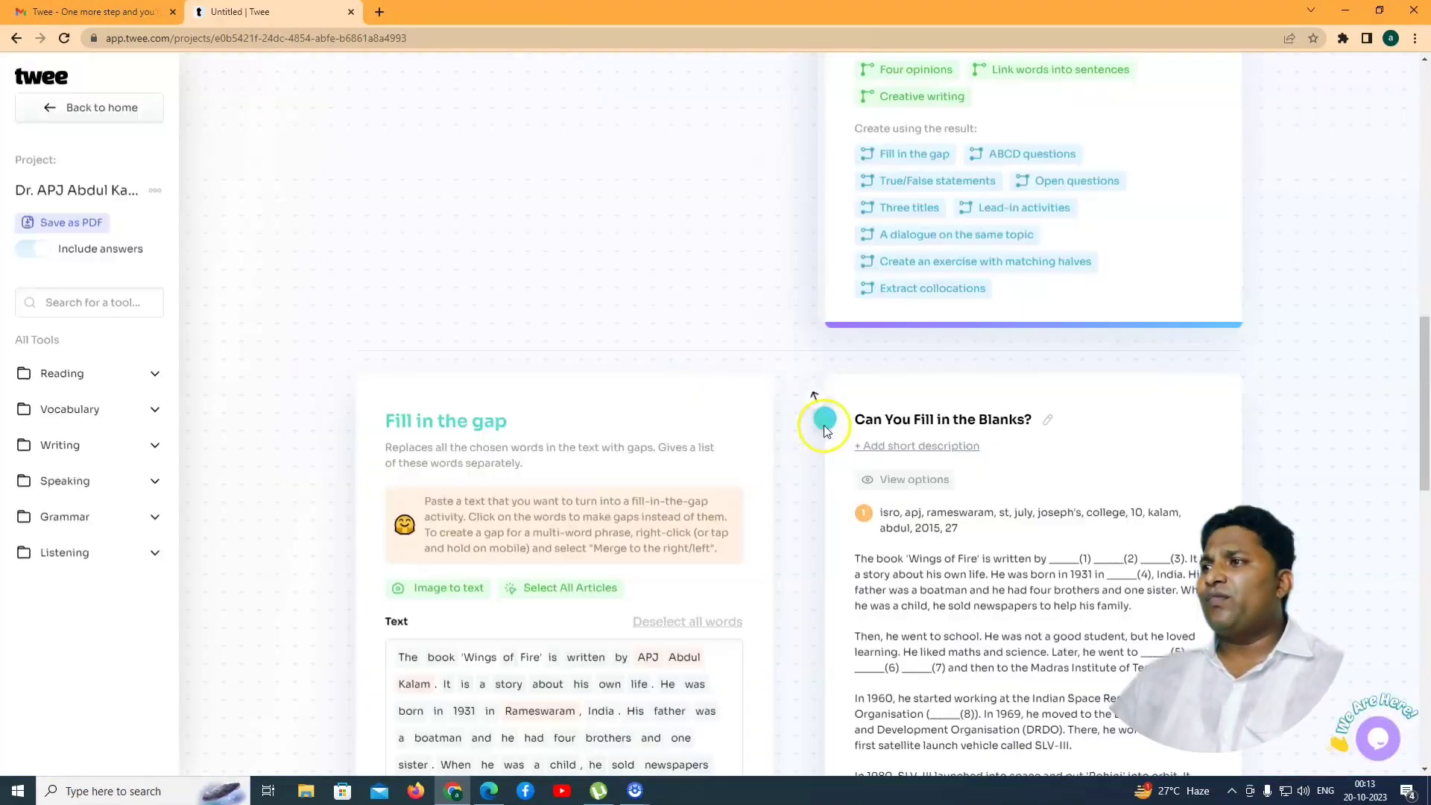
Read through the fill-in-the-blanks exercise, its correct answers and the follow-up exercises offered for the words and the text.
scroll(967, 596, "down", 2)
scroll(967, 597, "down", 1)
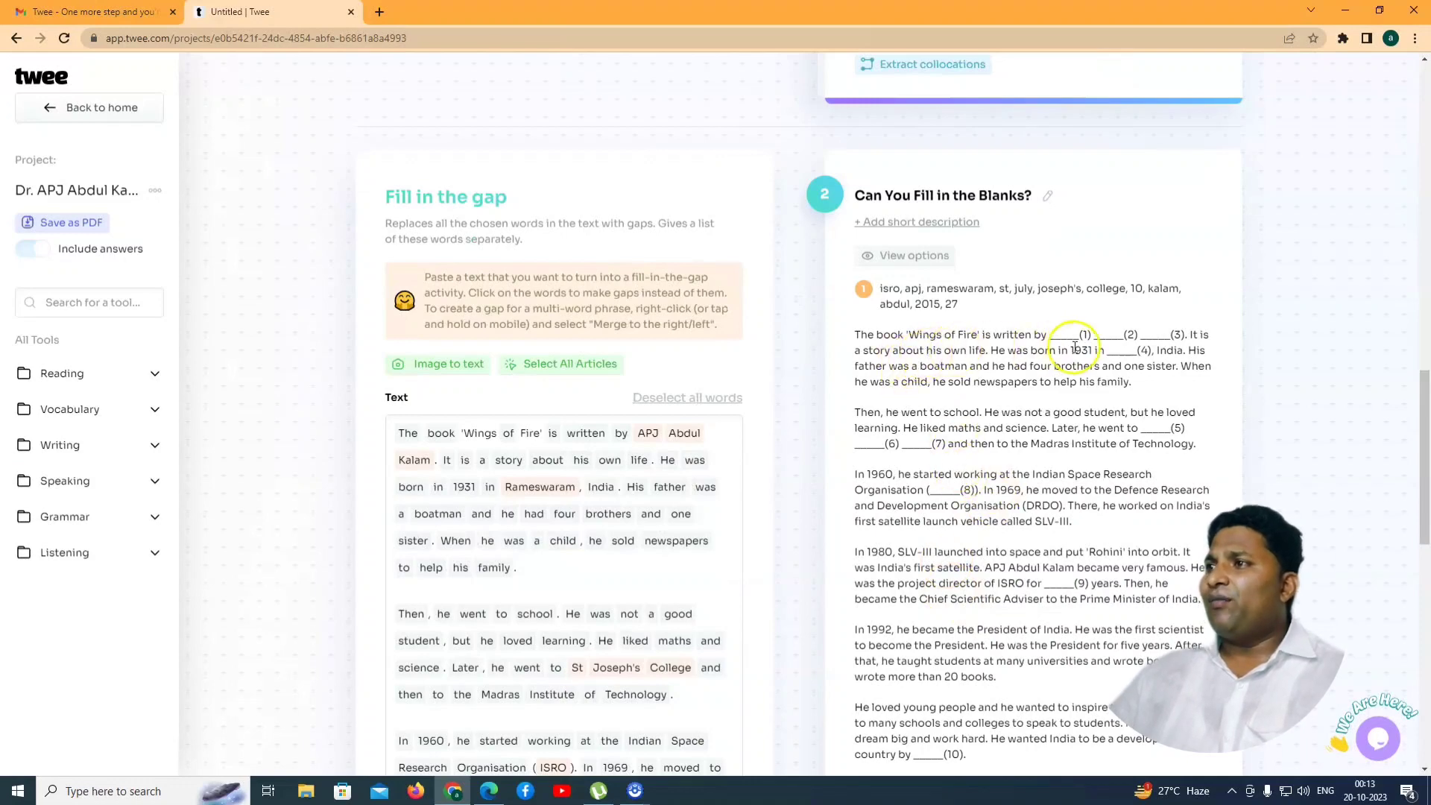
scroll(1074, 351, "down", 5)
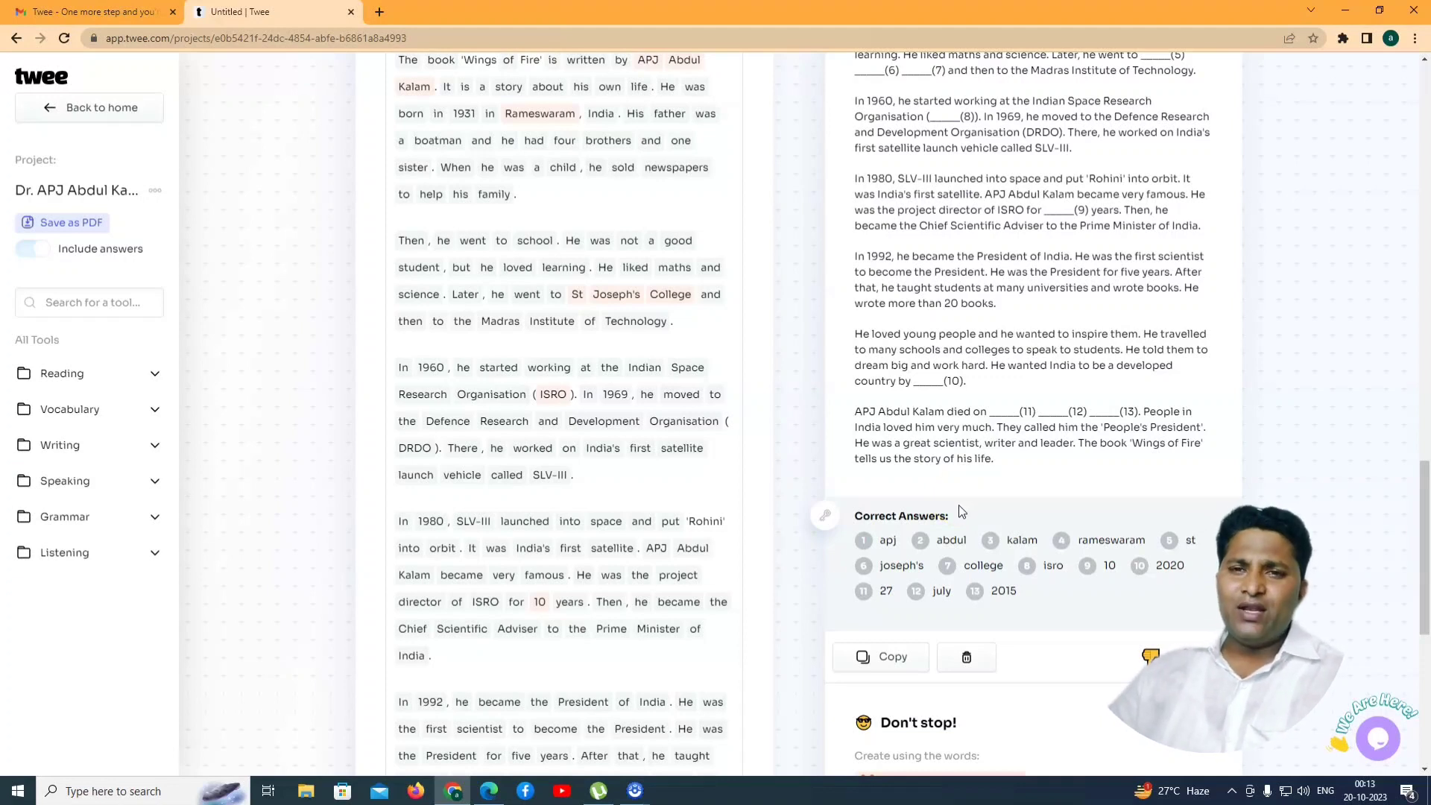
scroll(872, 548, "down", 3)
scroll(973, 531, "down", 2)
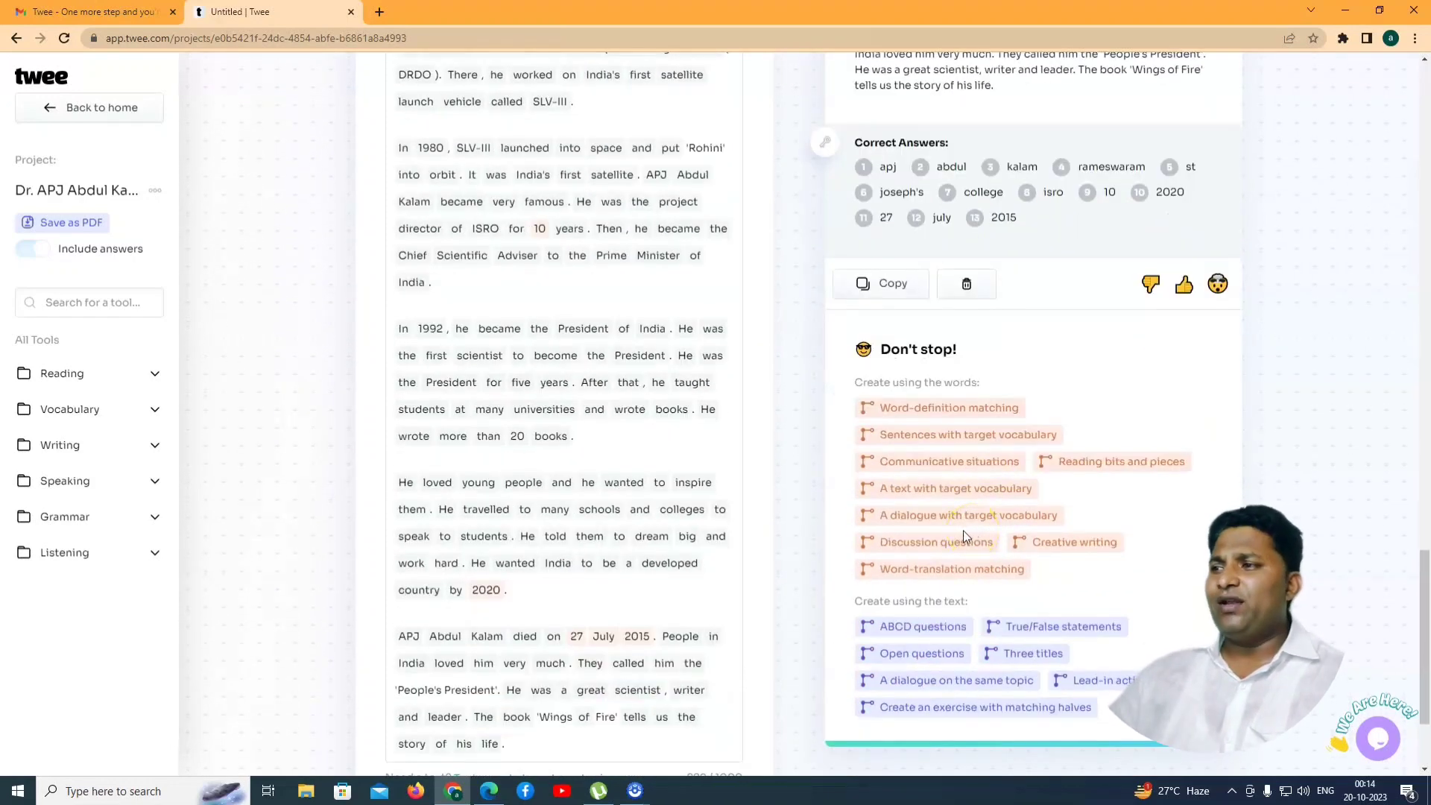
scroll(991, 589, "down", 1)
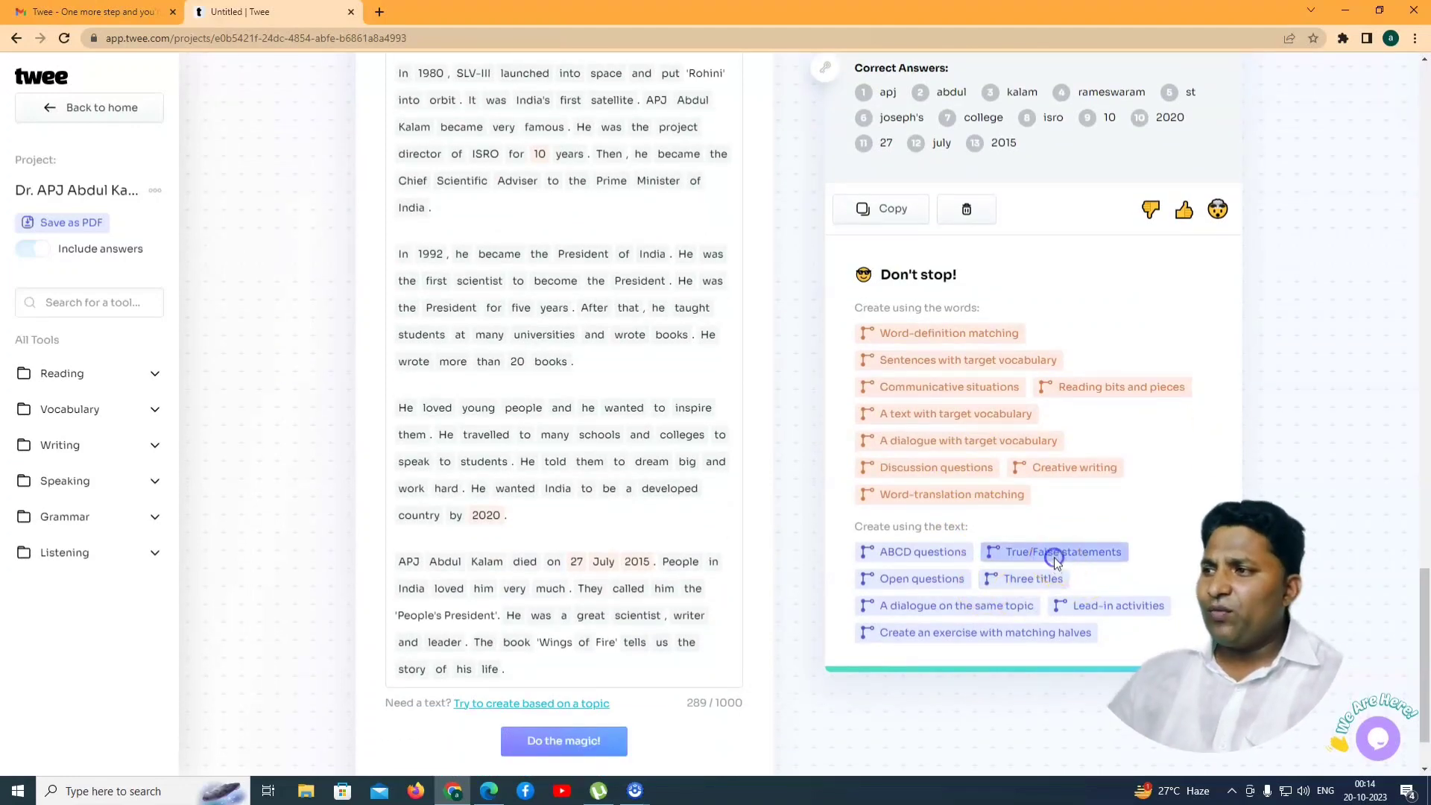
Generate a True/False statements exercise from the same Wings of Fire text.
left_click(1054, 553)
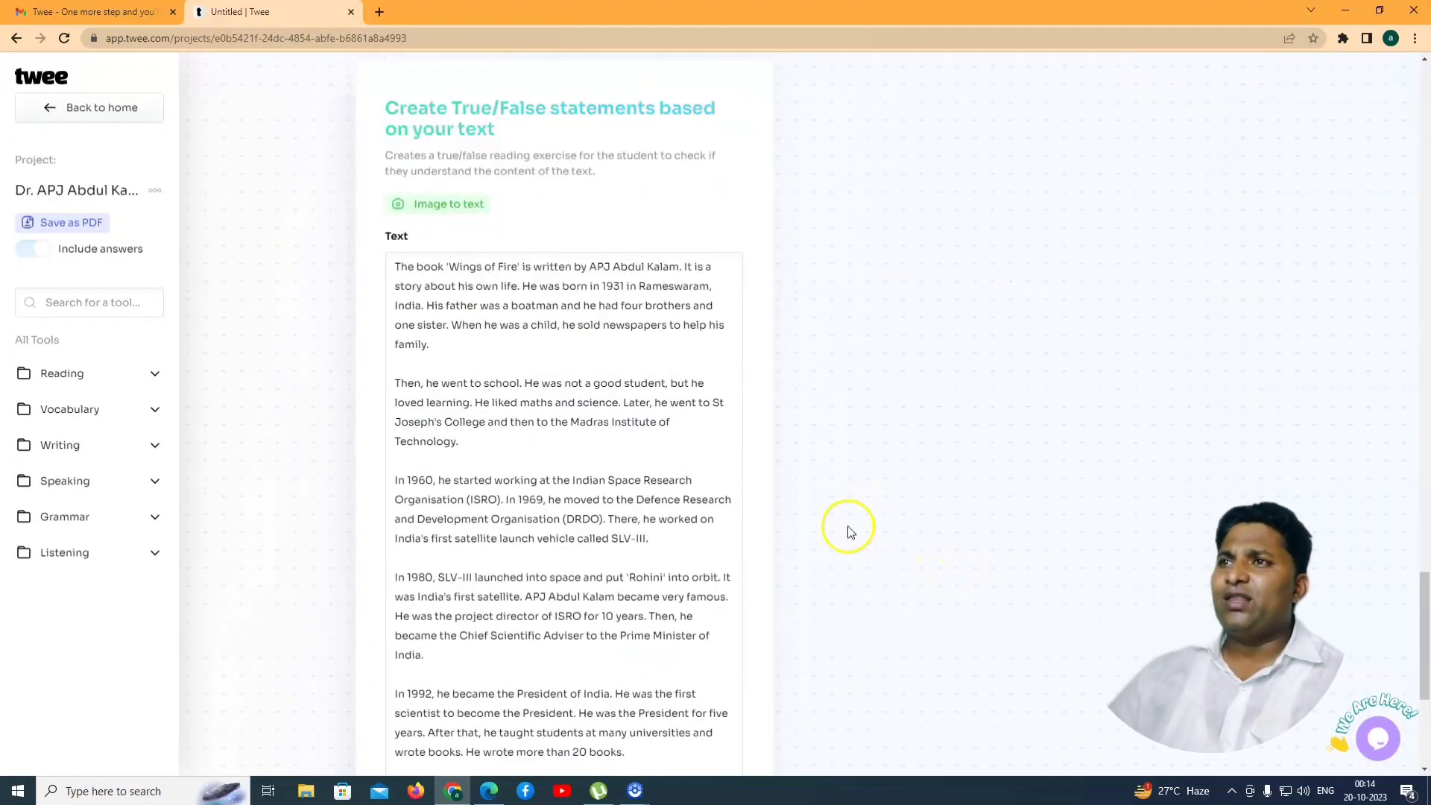
scroll(548, 551, "down", 5)
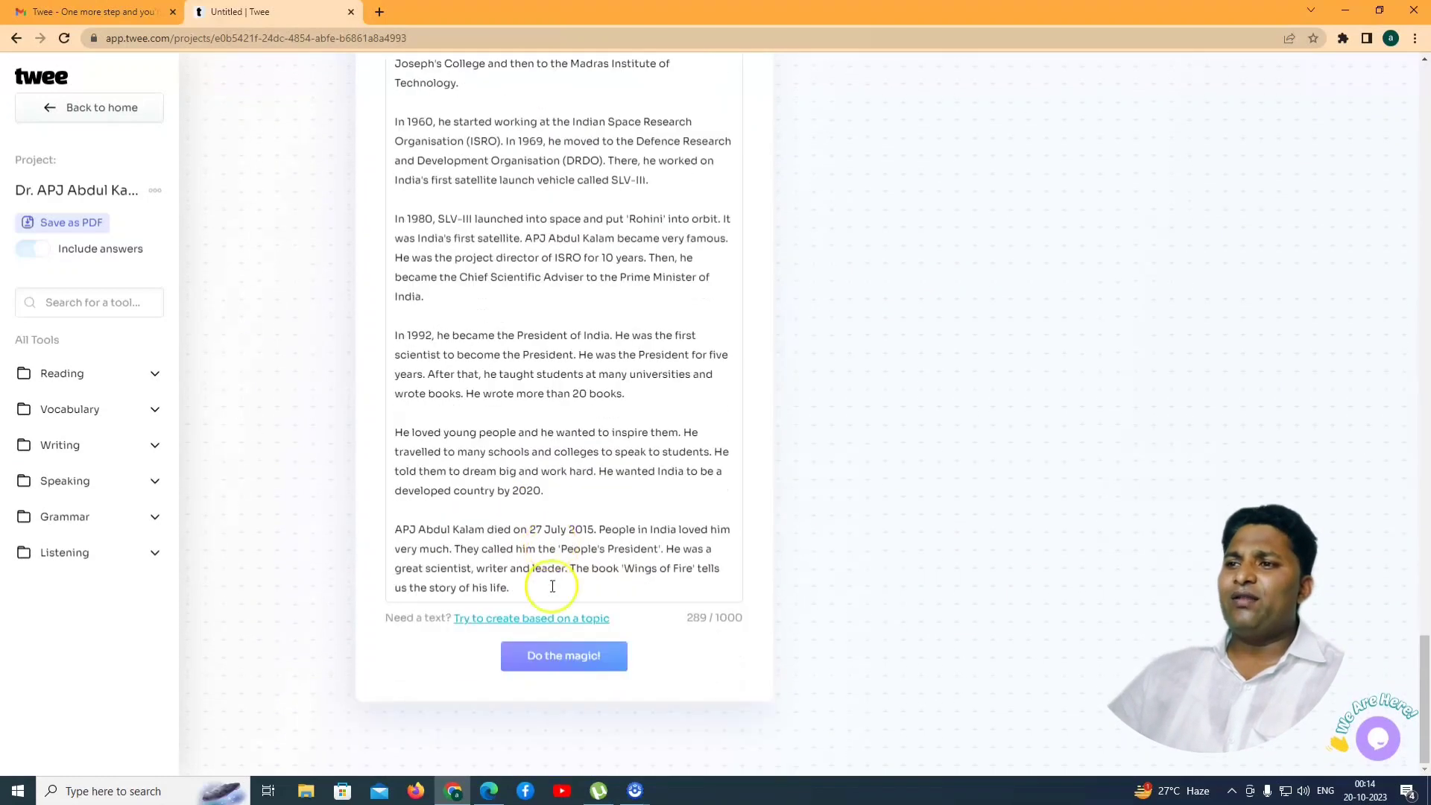
left_click(567, 665)
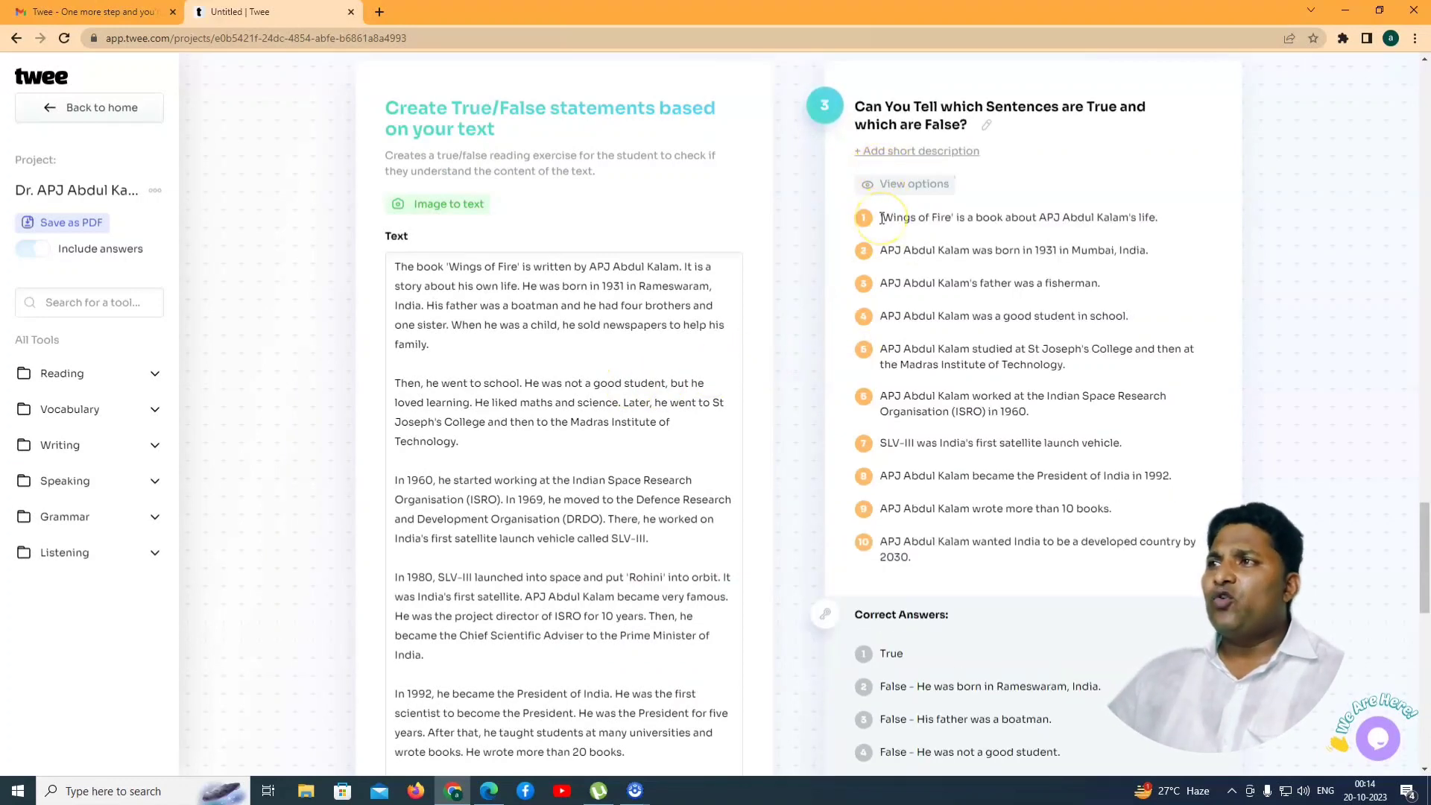
Review the True/False statements with their correct answers and copy the exercise to the clipboard.
scroll(941, 524, "down", 3)
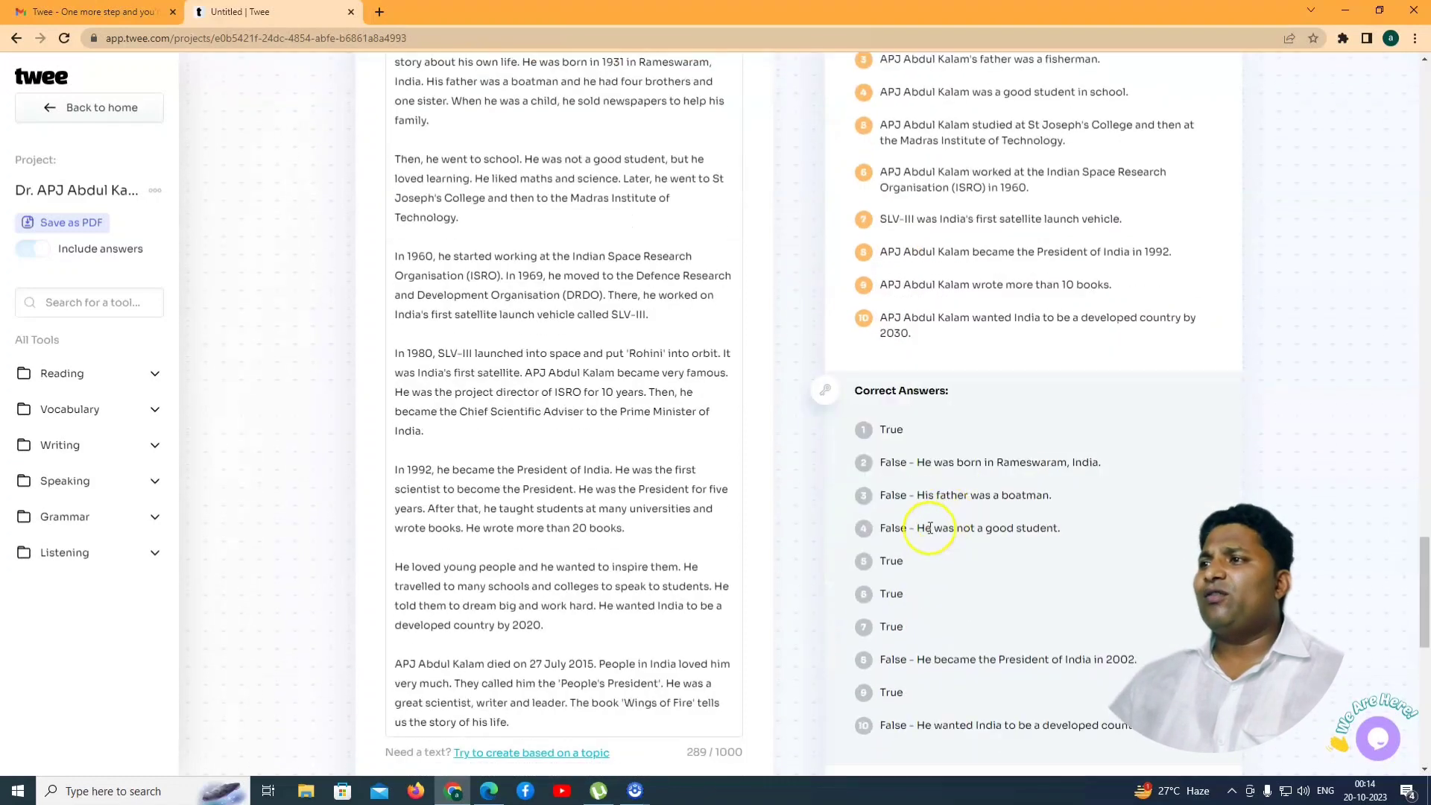
scroll(905, 641, "down", 3)
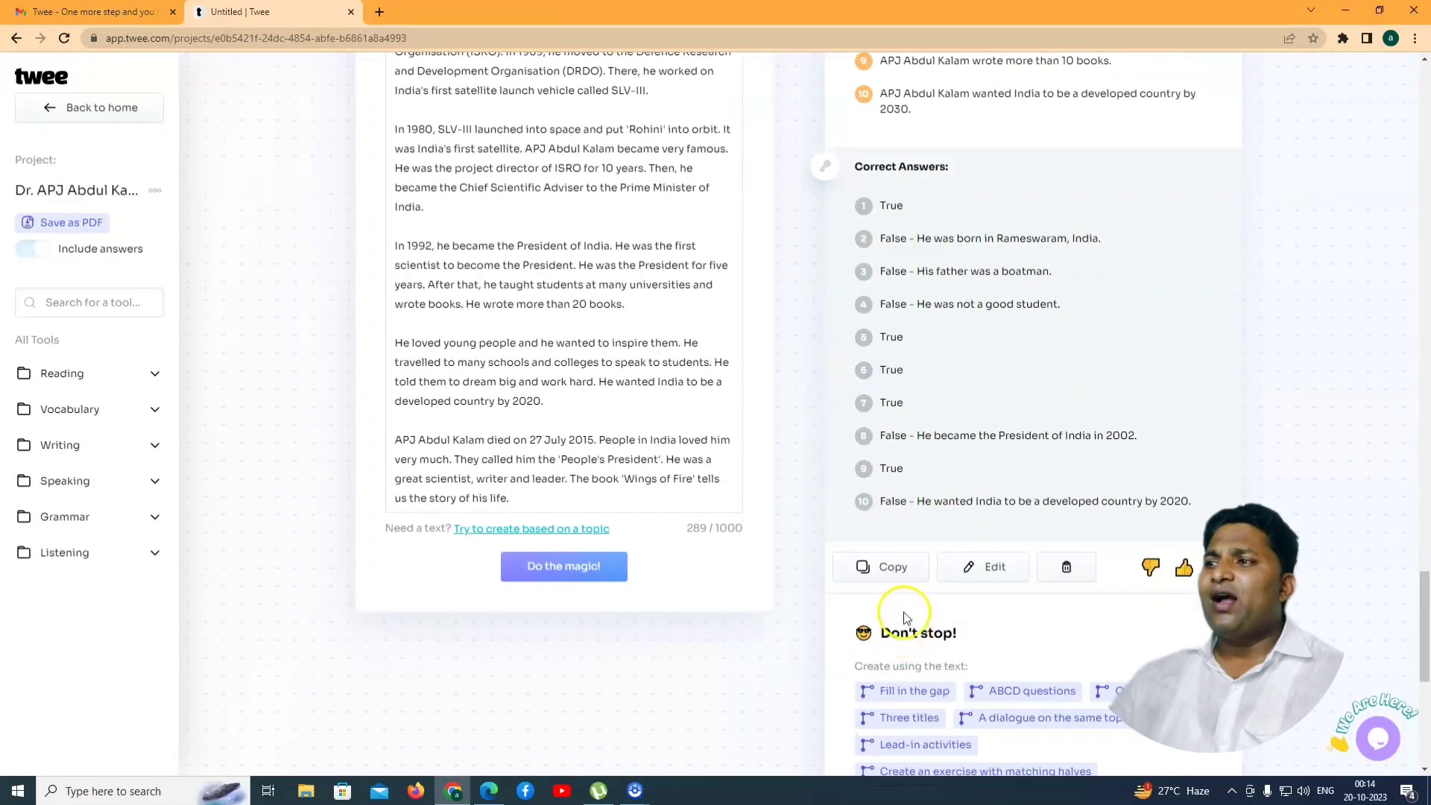
left_click(904, 570)
Generate ABCD questions with only one correct answer from the same text.
scroll(894, 581, "down", 7)
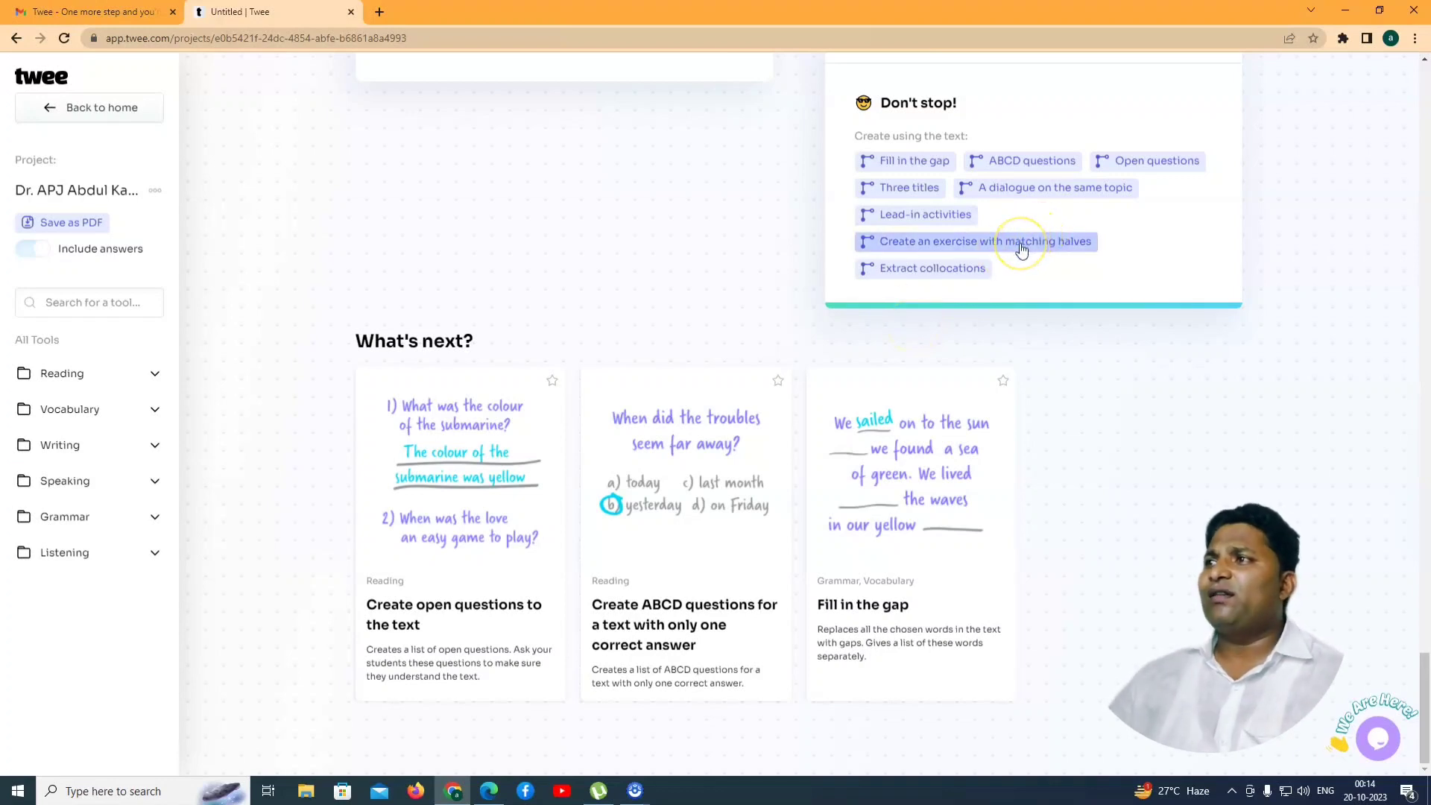
left_click(1025, 161)
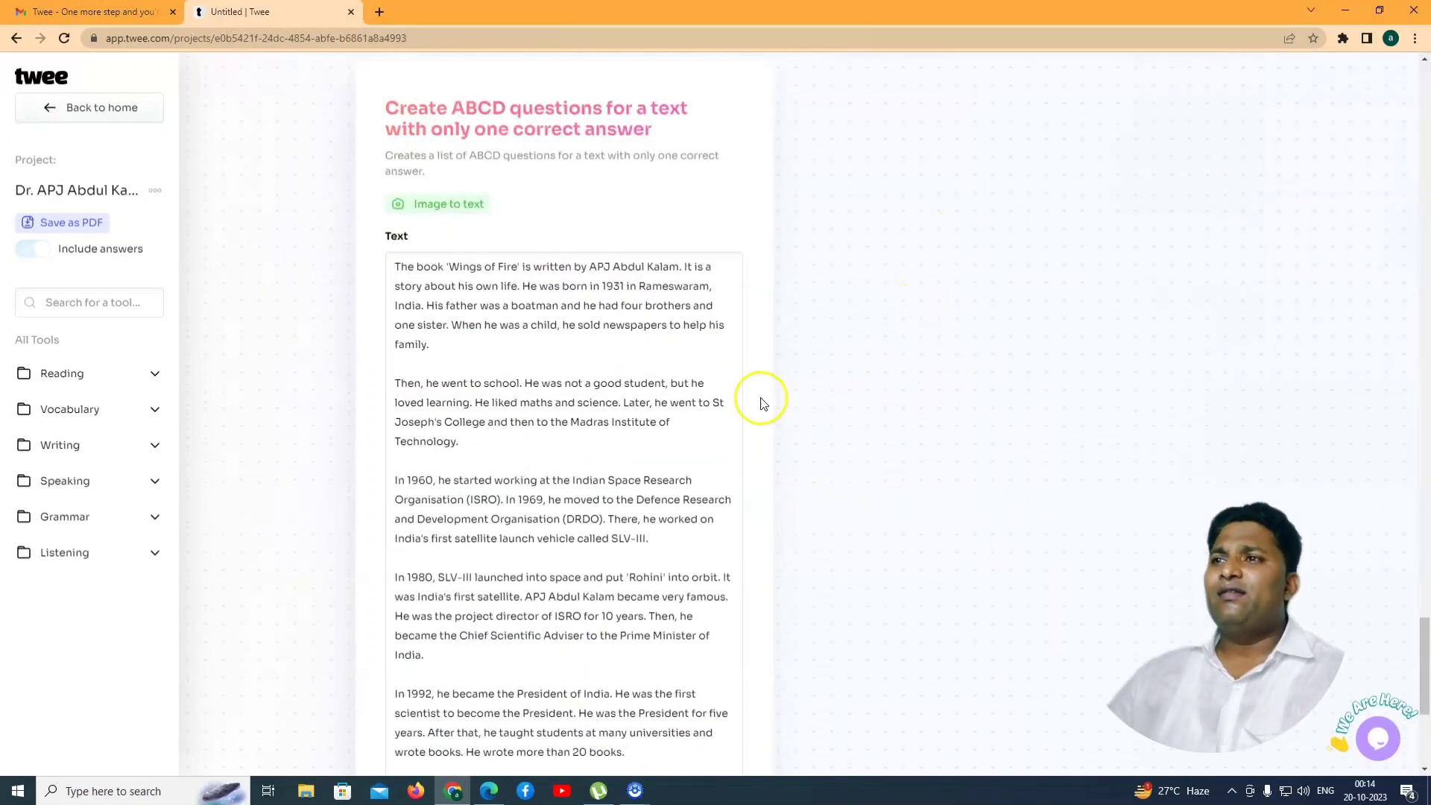
scroll(820, 391, "down", 4)
left_click(553, 720)
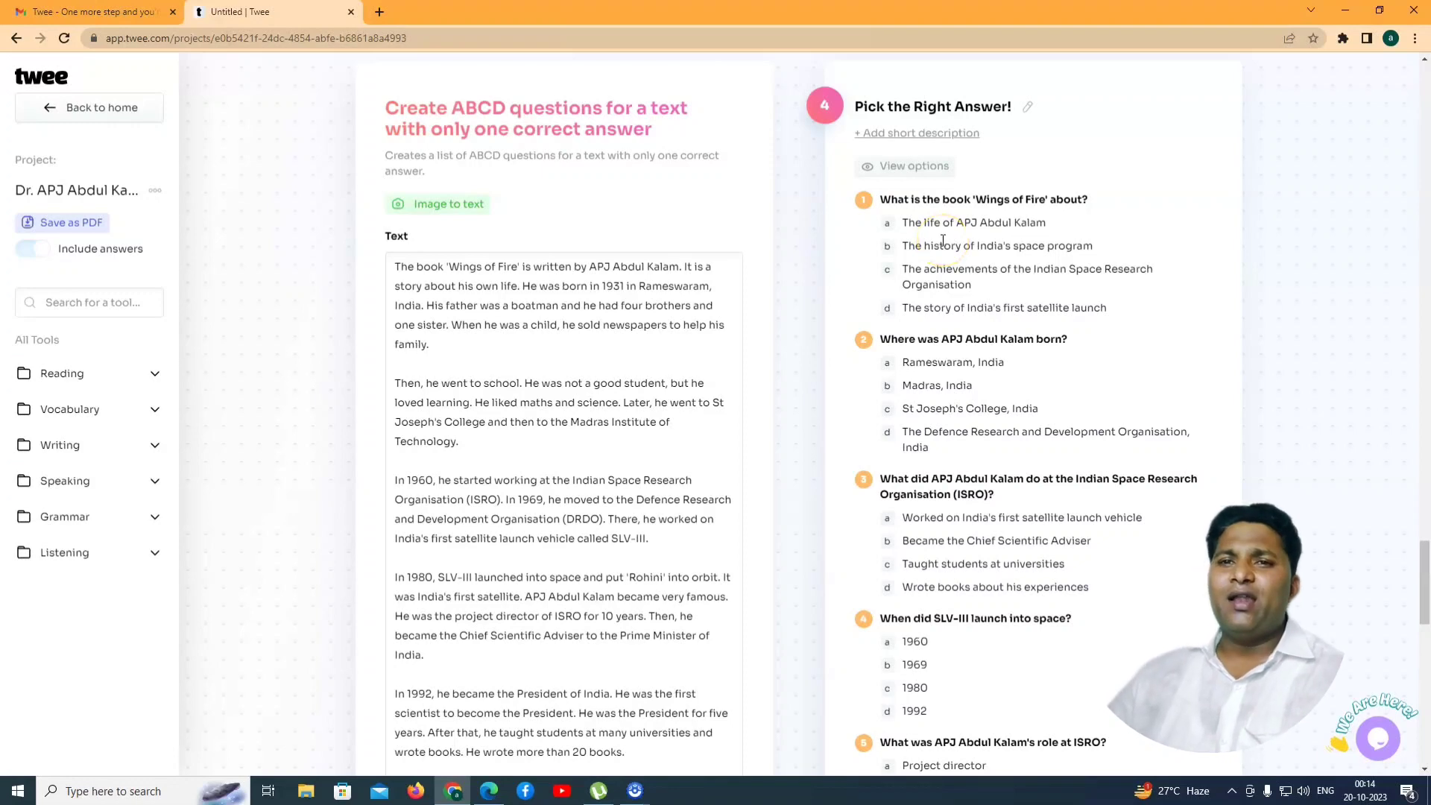
Review the ABCD questions, their answers and the suggested next tools, and look back over the exercises created in the project.
scroll(1025, 438, "down", 10)
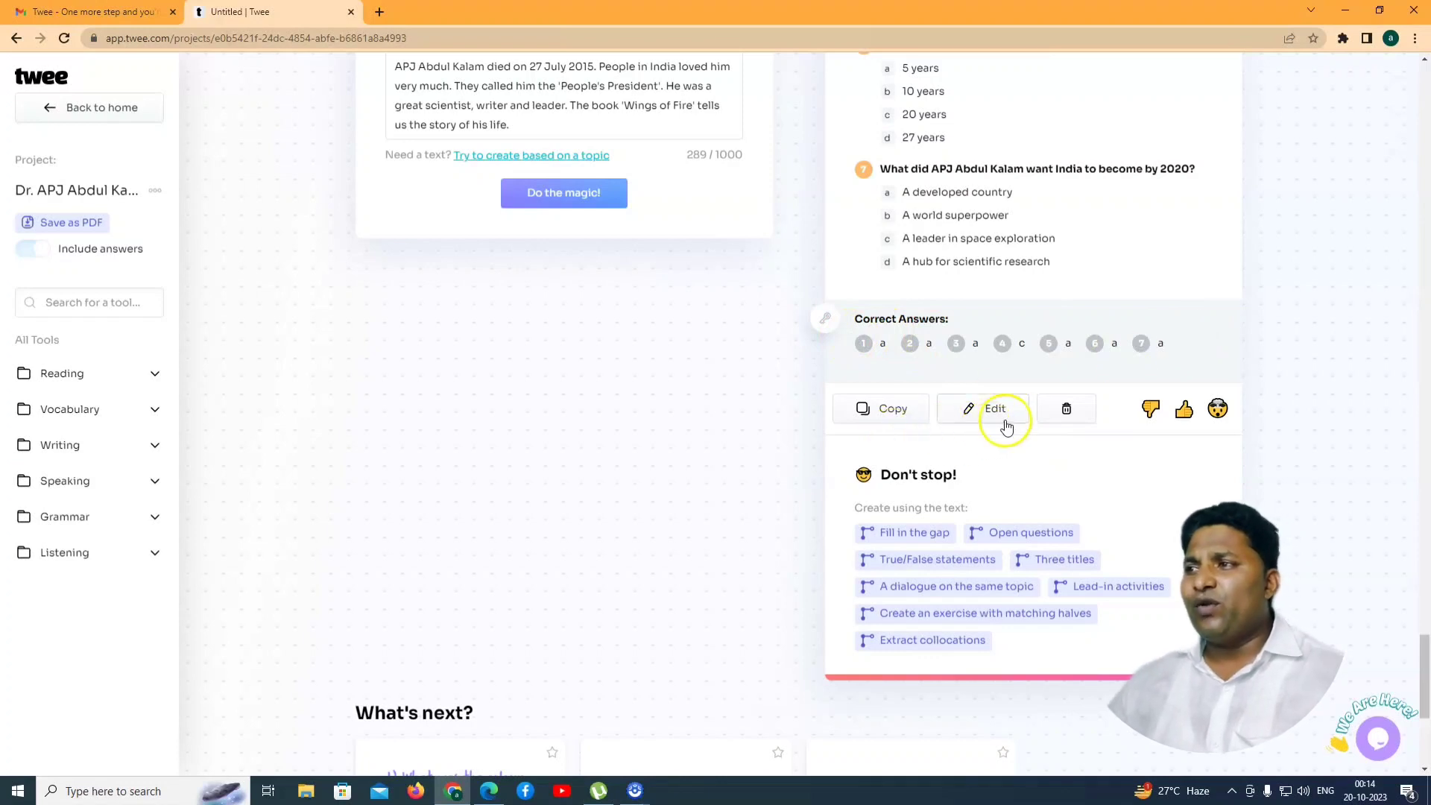
scroll(946, 533, "down", 3)
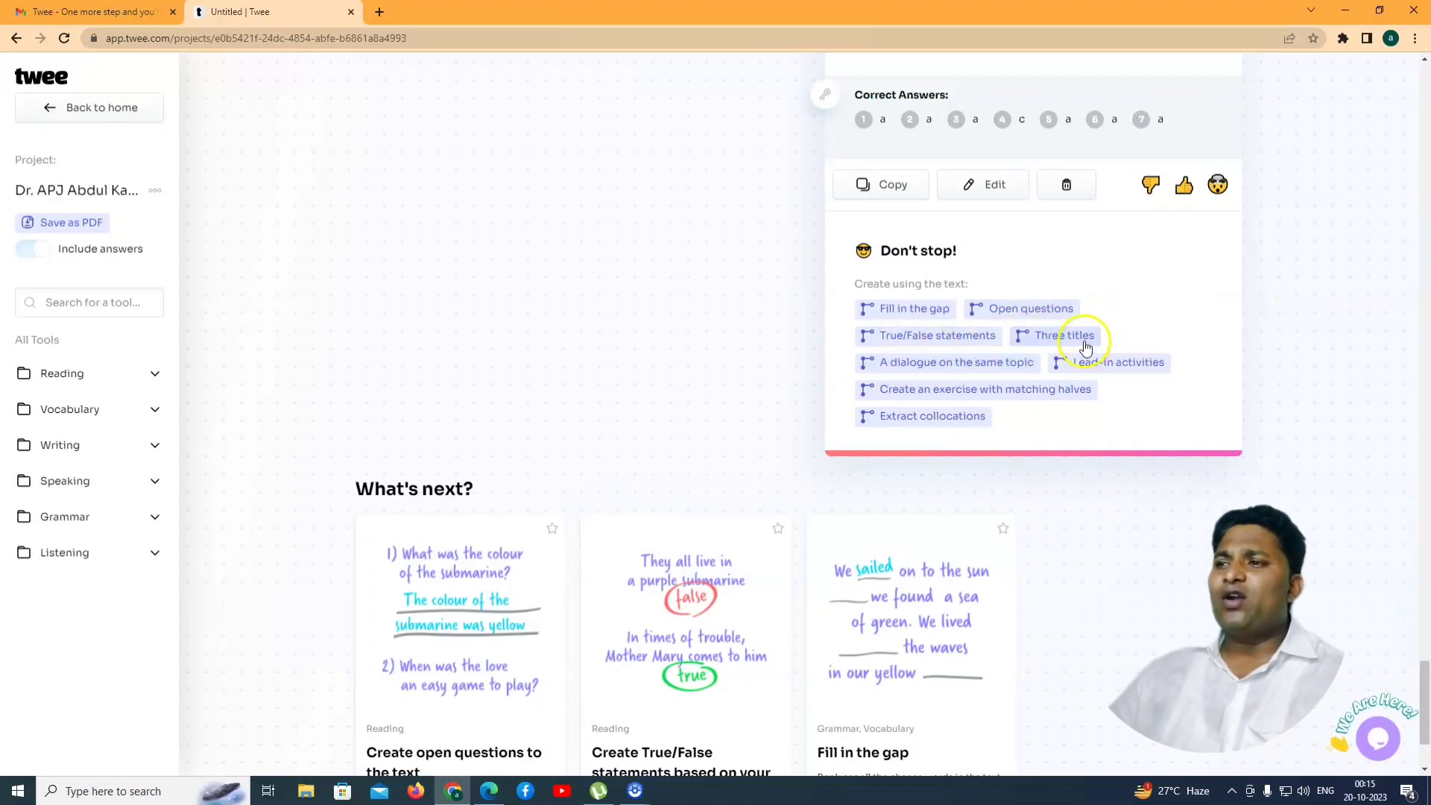
scroll(906, 500, "down", 2)
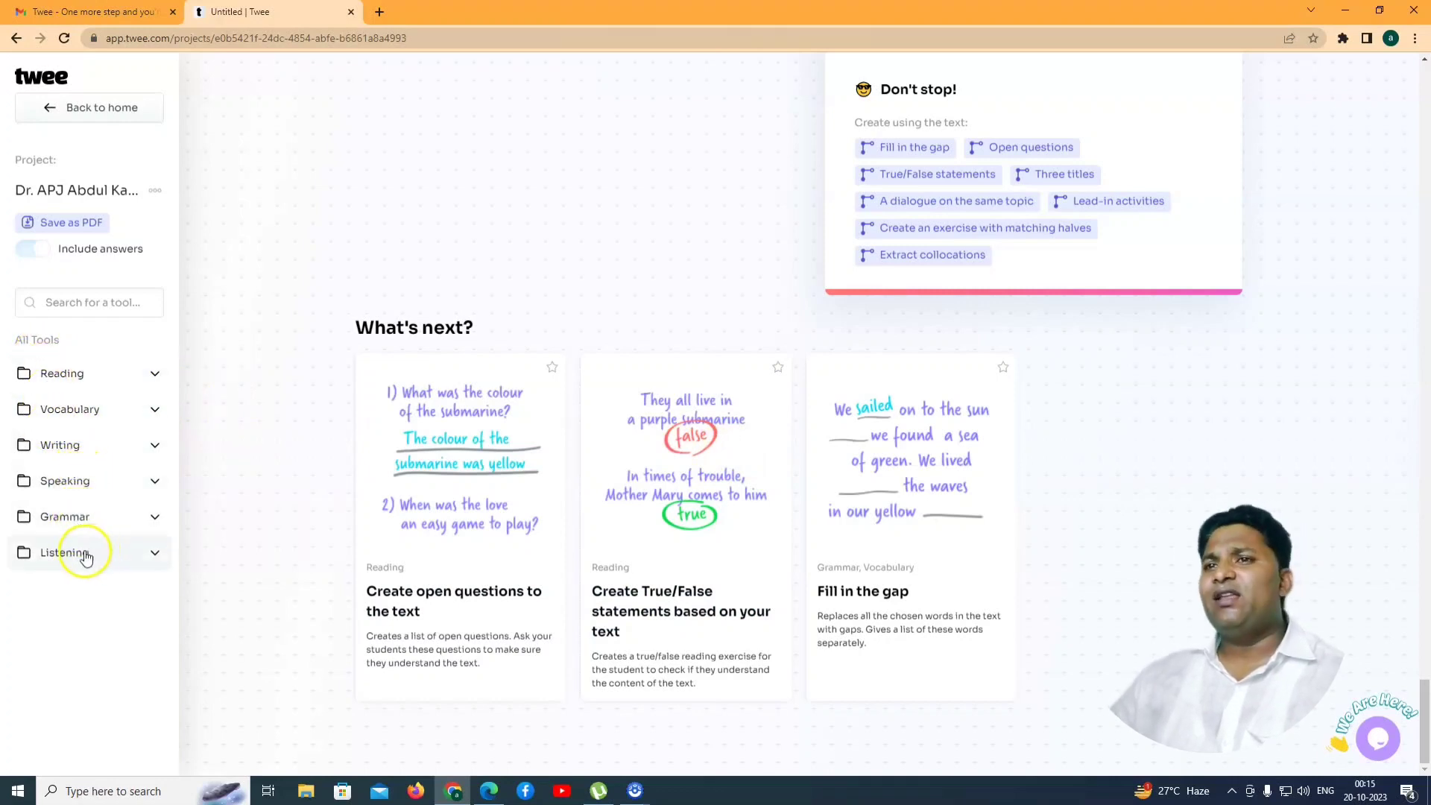
scroll(607, 367, "up", 20)
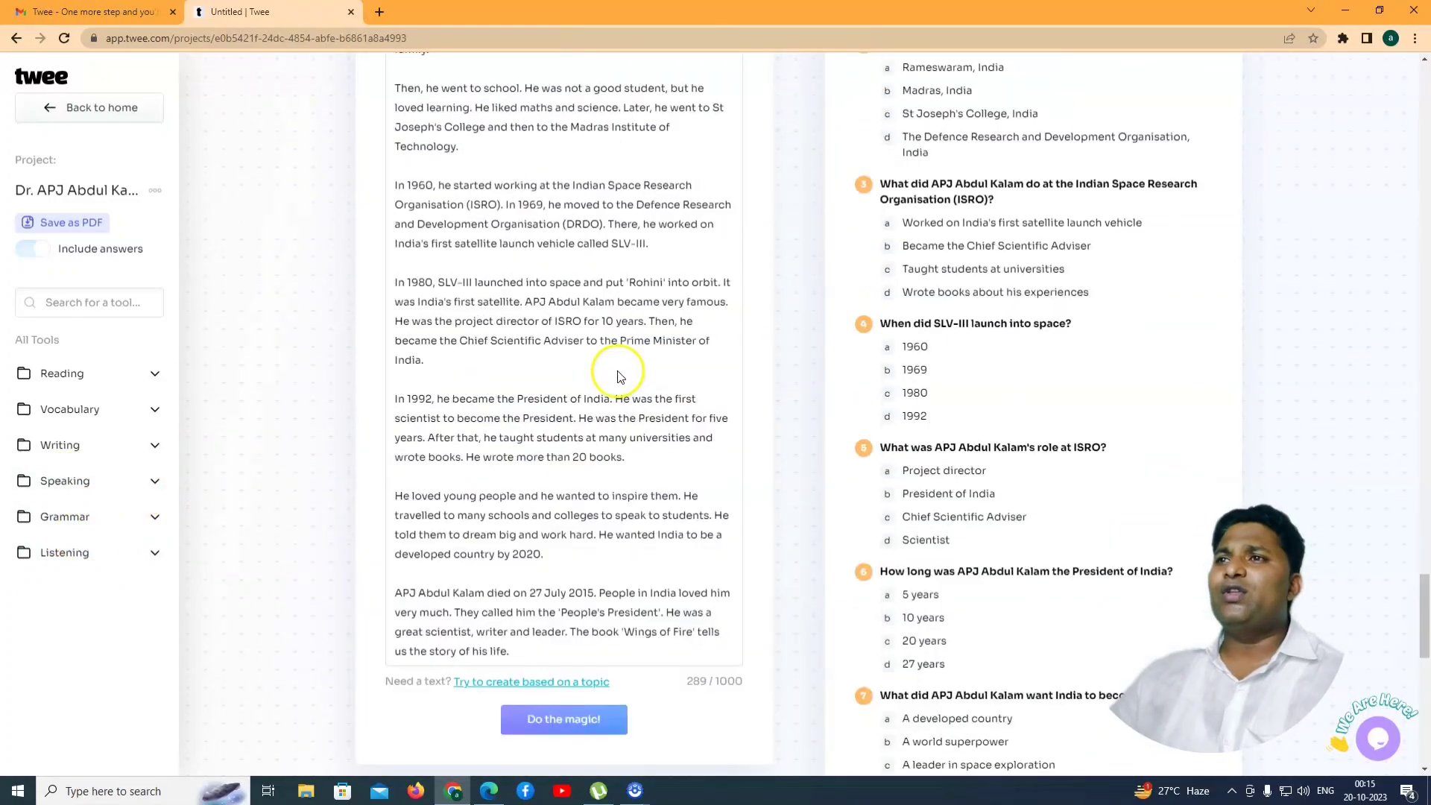
scroll(626, 377, "down", 9)
scroll(626, 377, "up", 2)
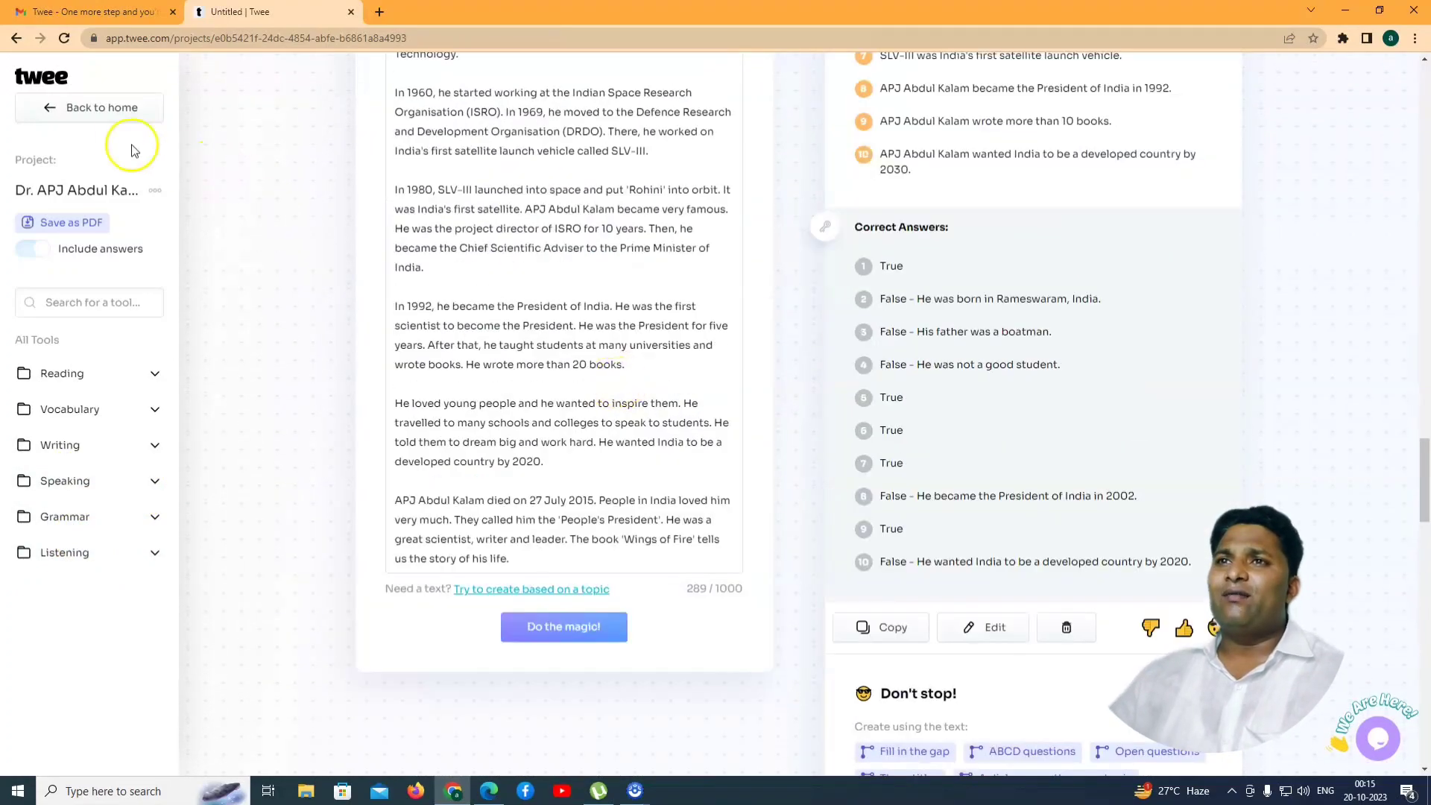
Leave the current project for the home page and start a new project with the YouTube Video To Text tool.
left_click(108, 110)
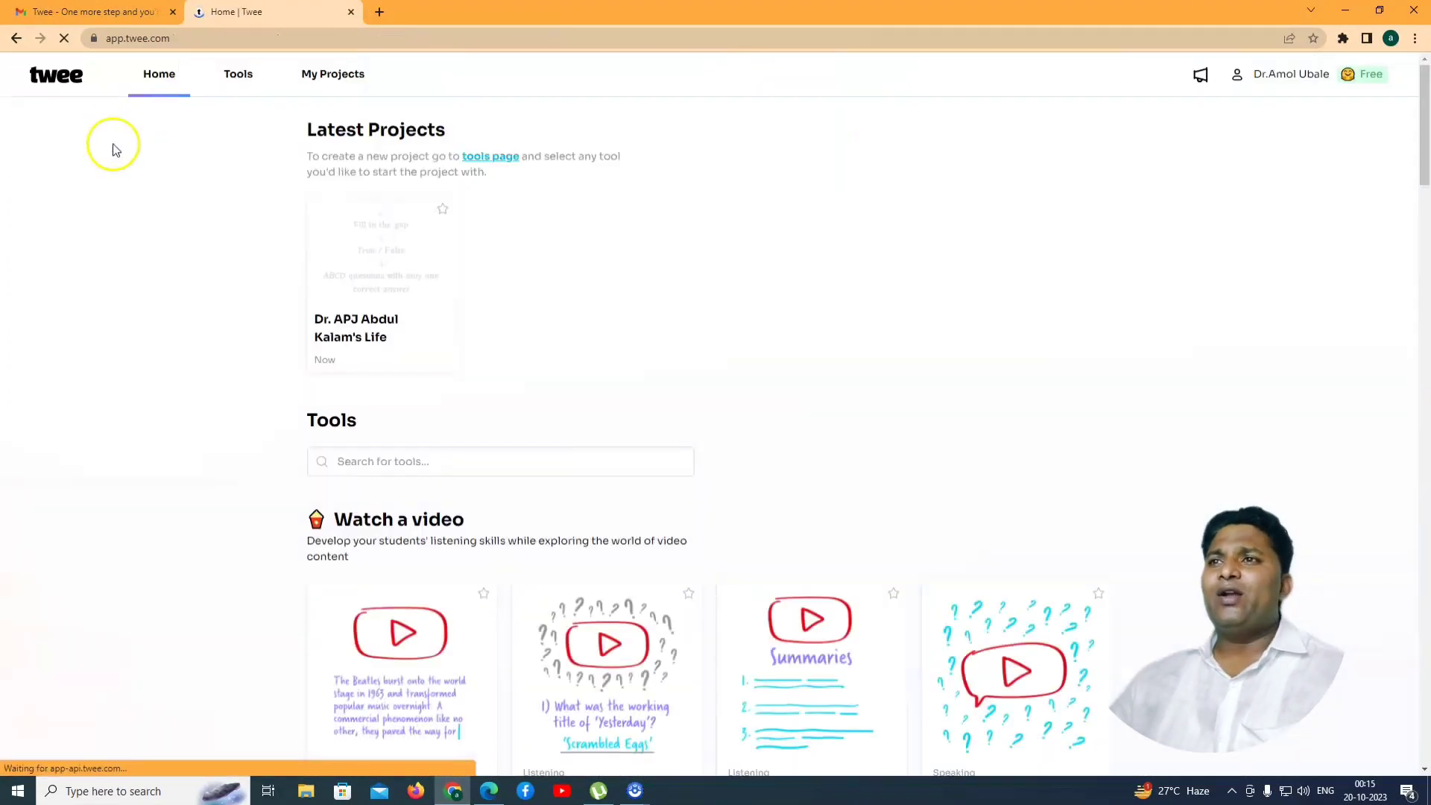
scroll(430, 429, "down", 4)
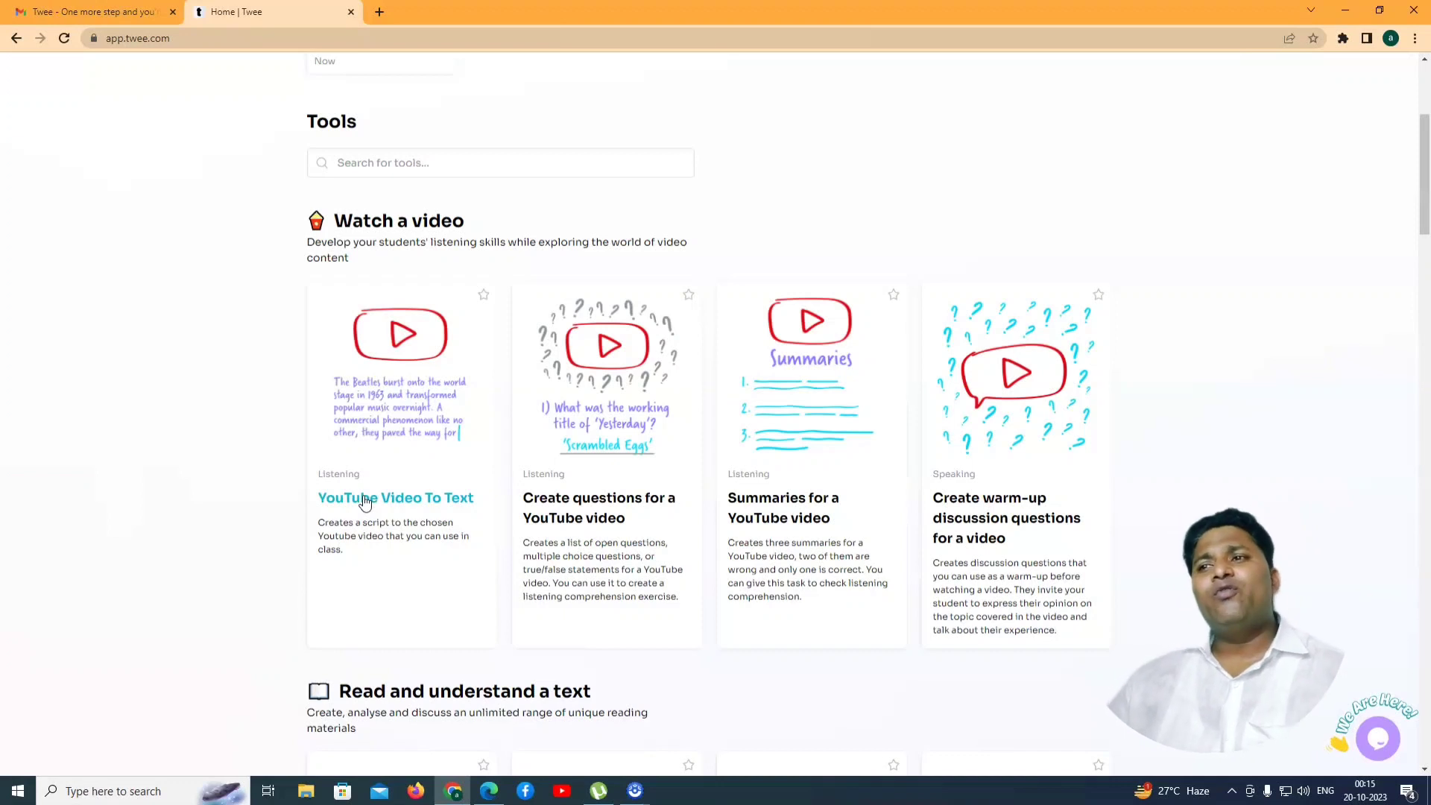
left_click(364, 499)
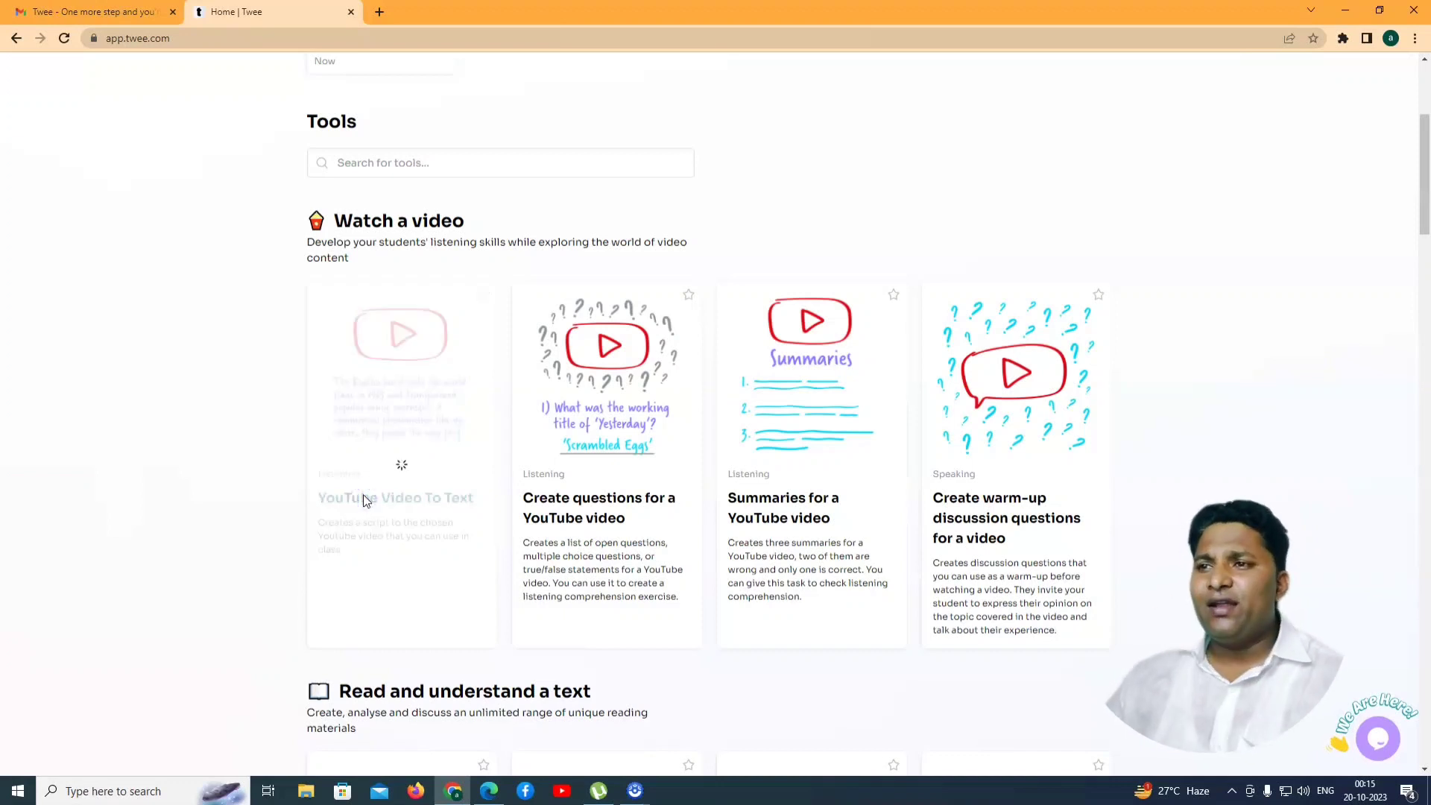
left_click(425, 283)
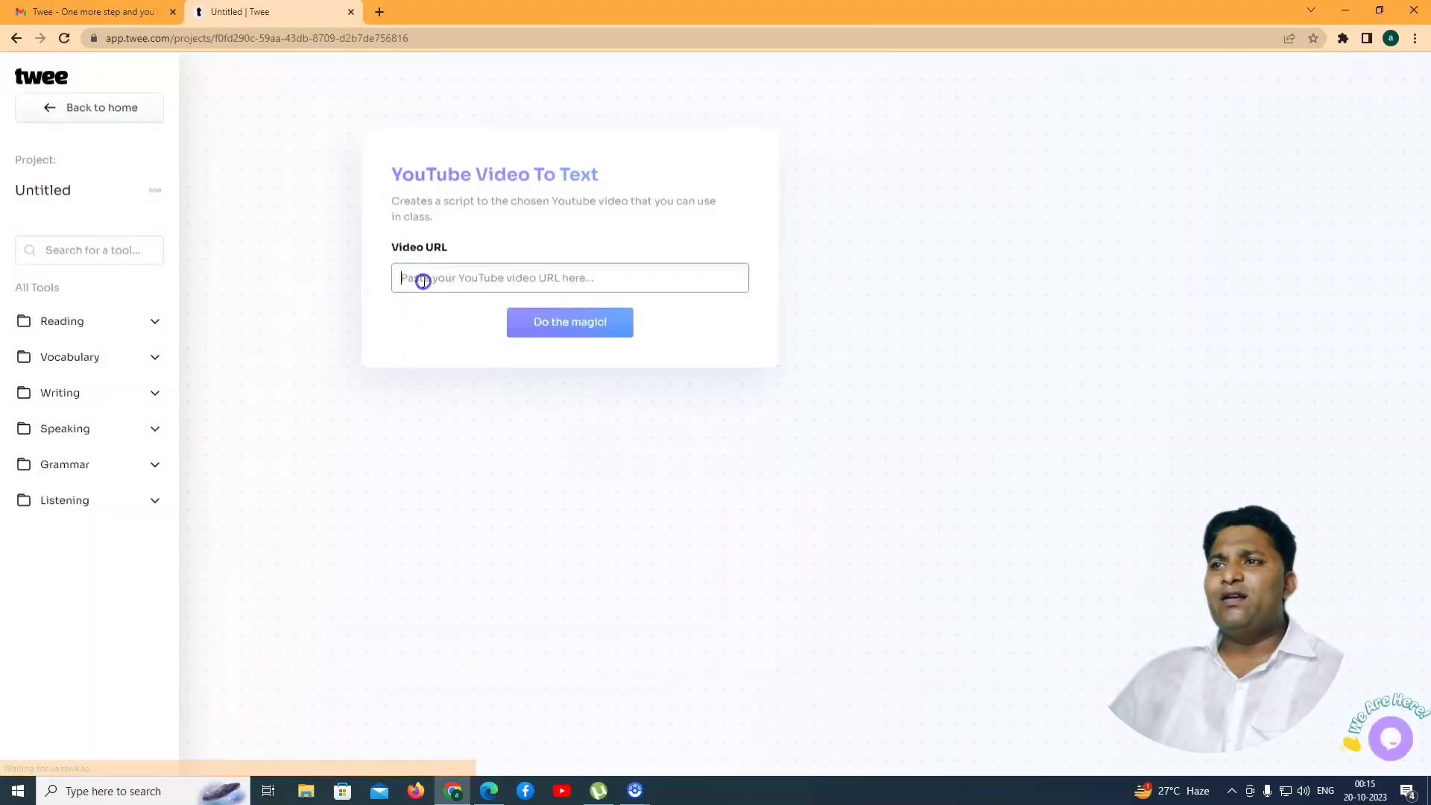
key("ctrl+v")
left_click(573, 422)
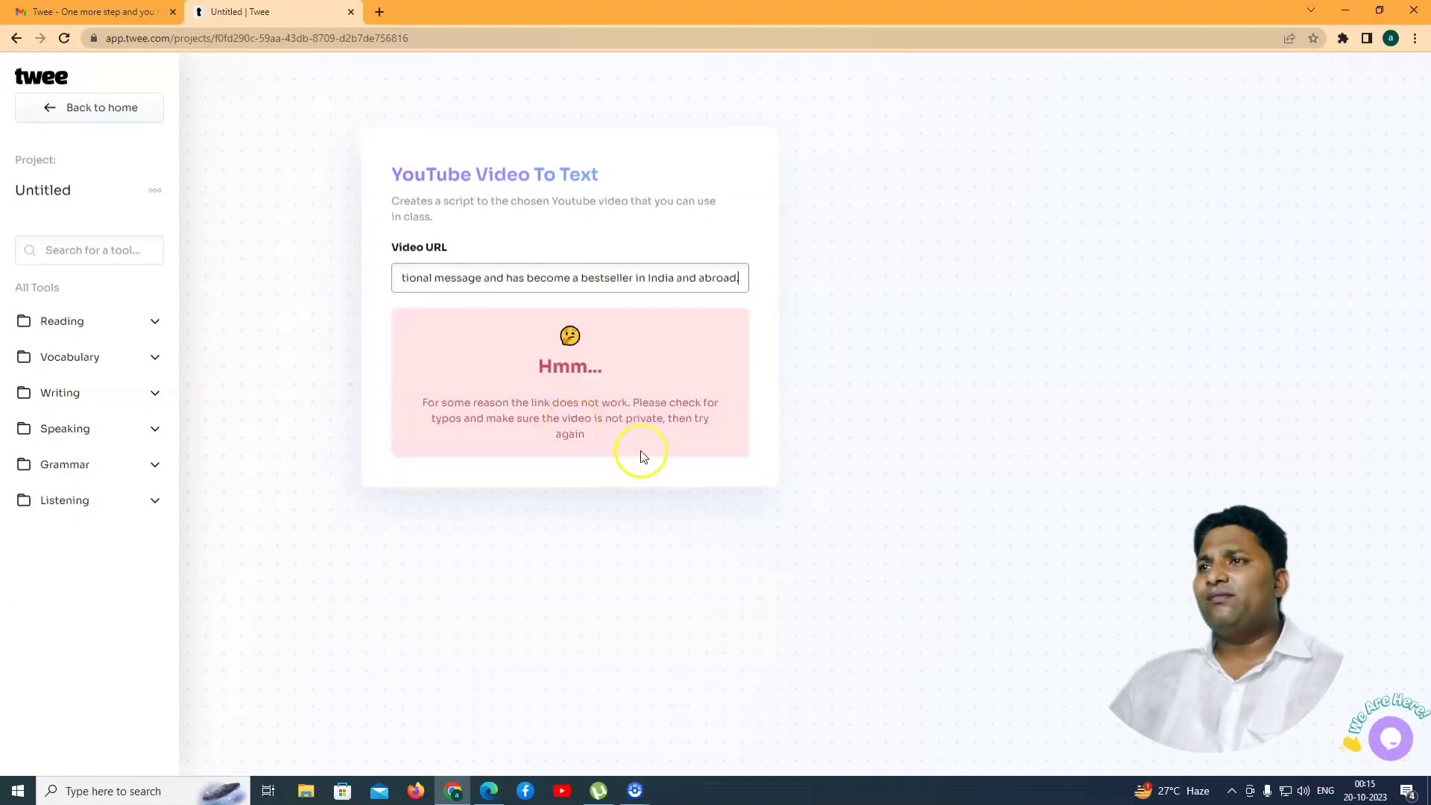
triple_click(548, 284)
key("BackSpace")
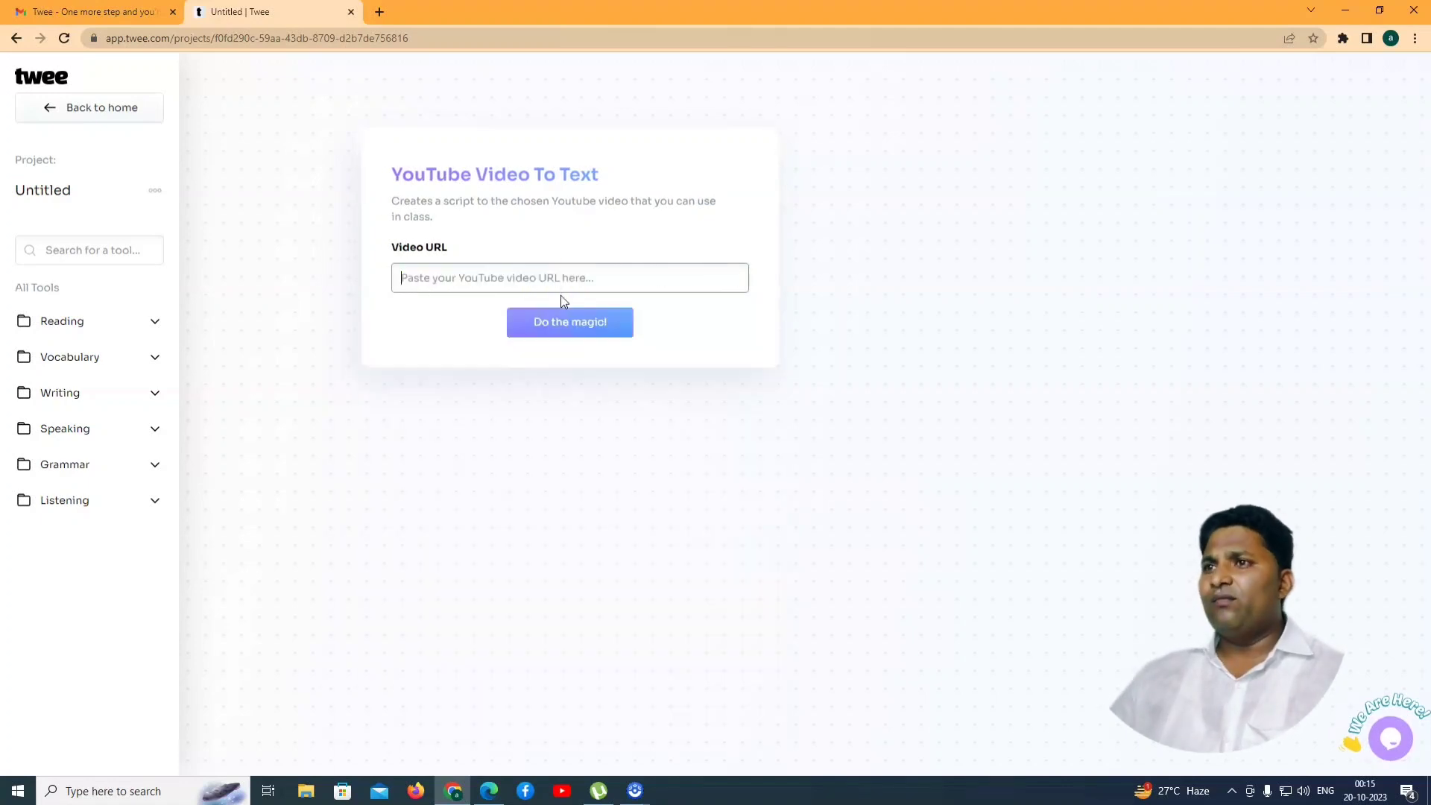
left_click(379, 13)
left_click(880, 462)
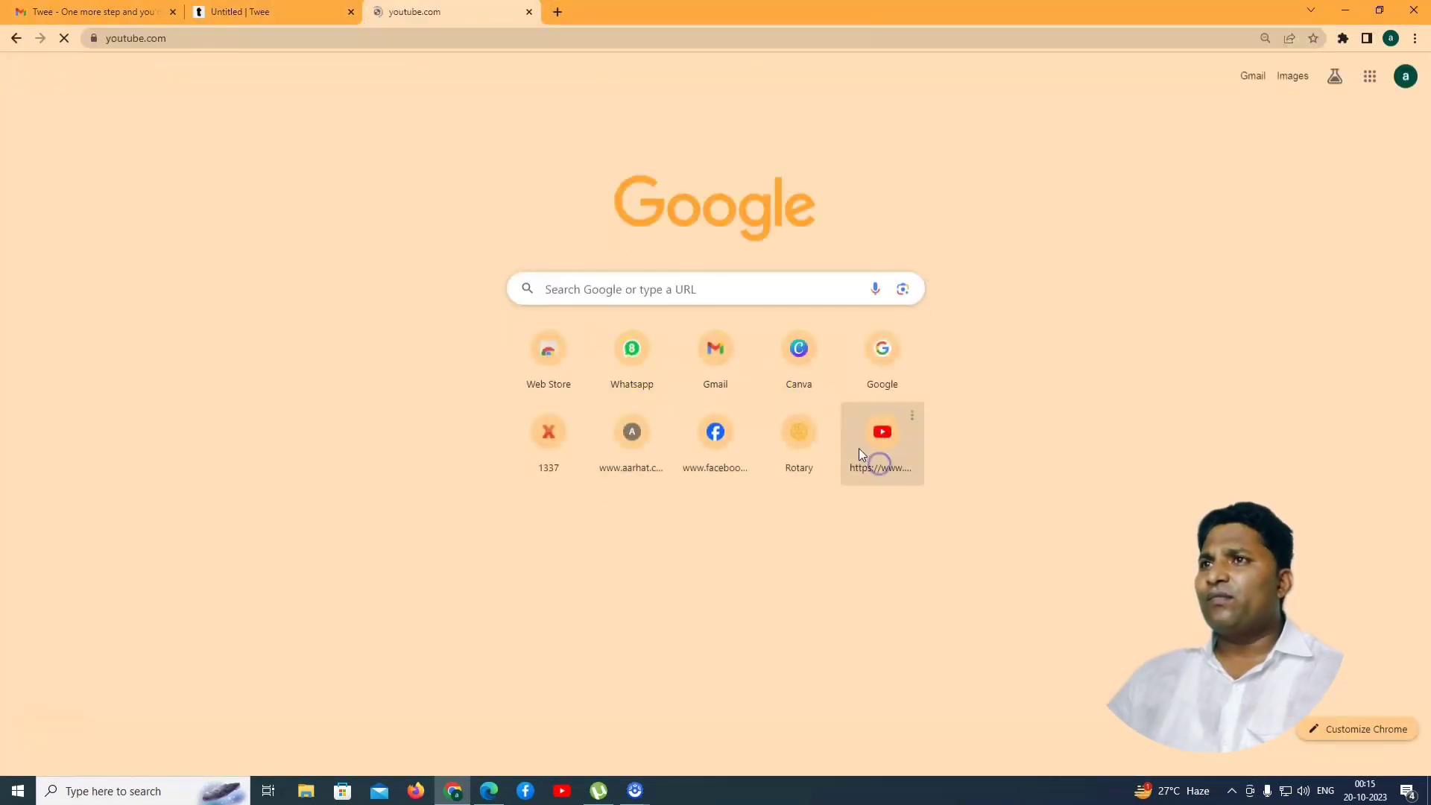
key("ctrl+w")
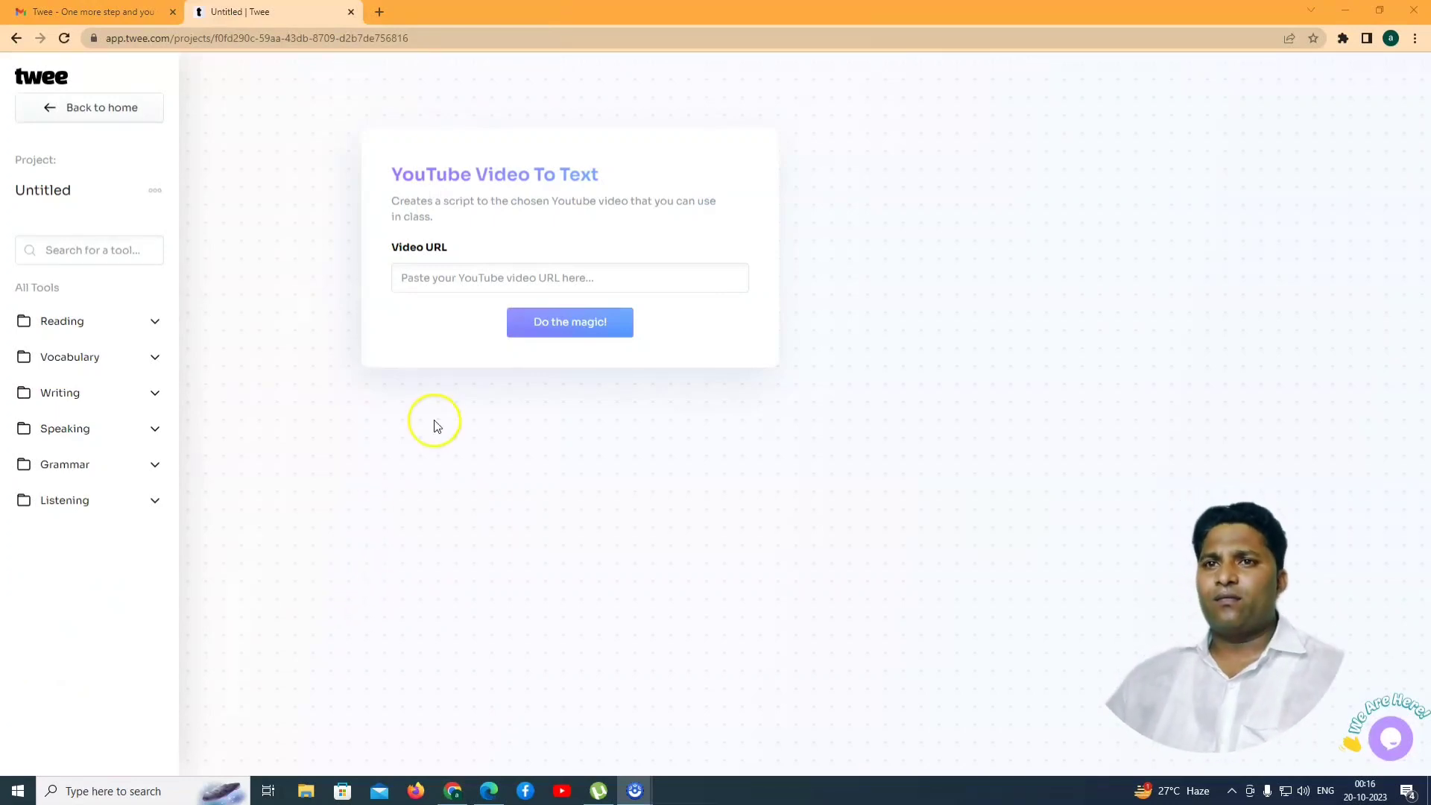
left_click(421, 283)
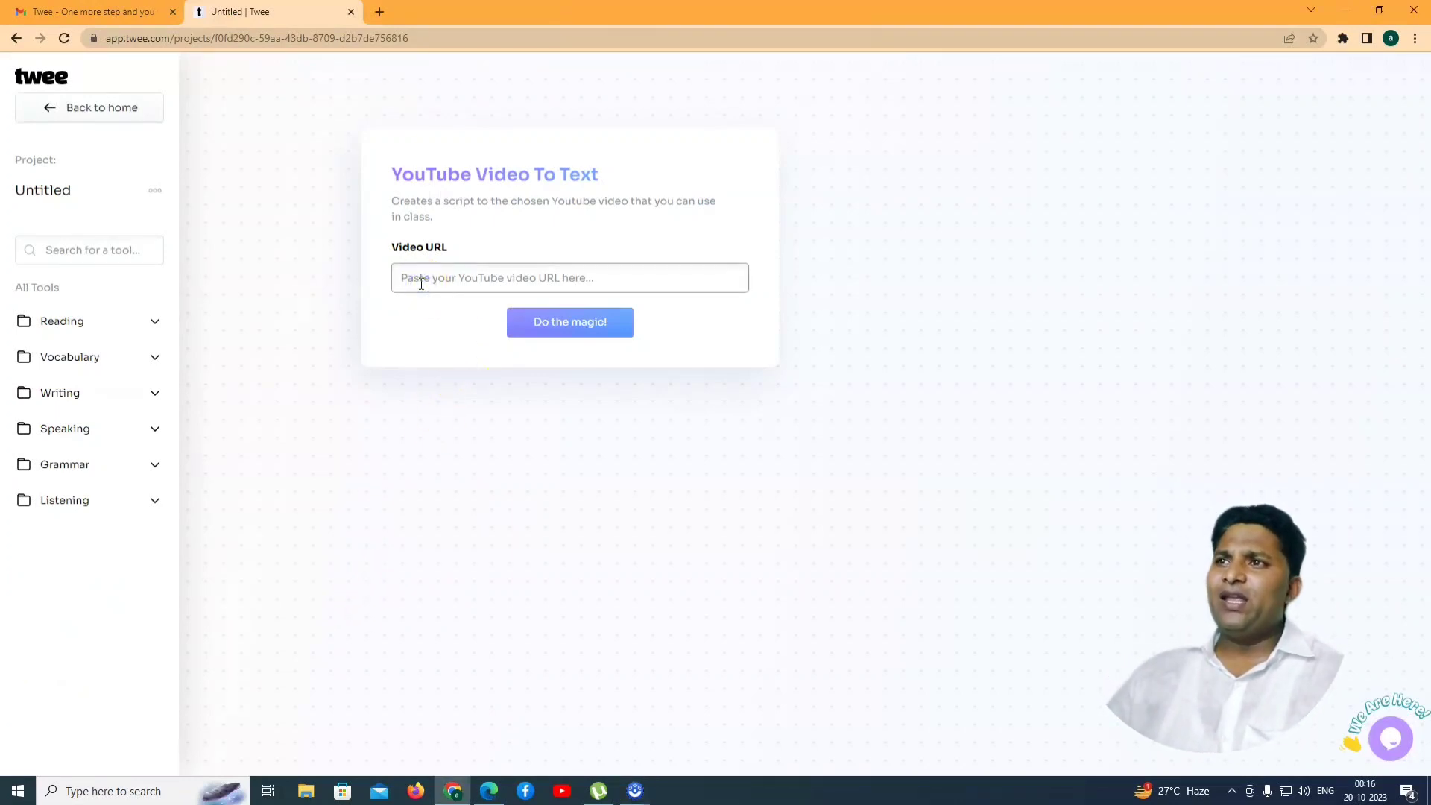
type("https://www.youtube.com/watch?v=rX8uSQ7fns4&t=274s")
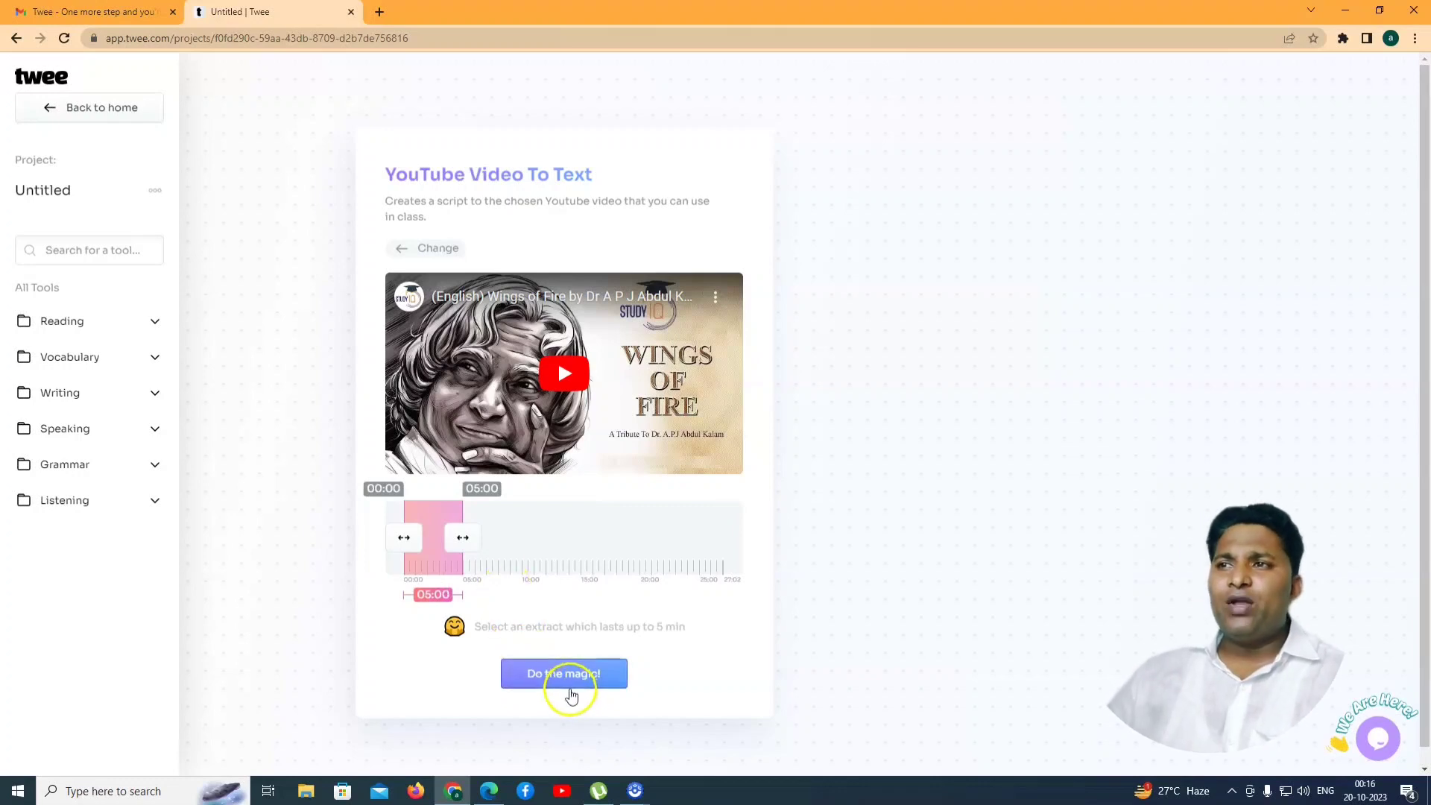
Generate a transcript of the video extract from 00:00 to 05:00.
left_click(552, 680)
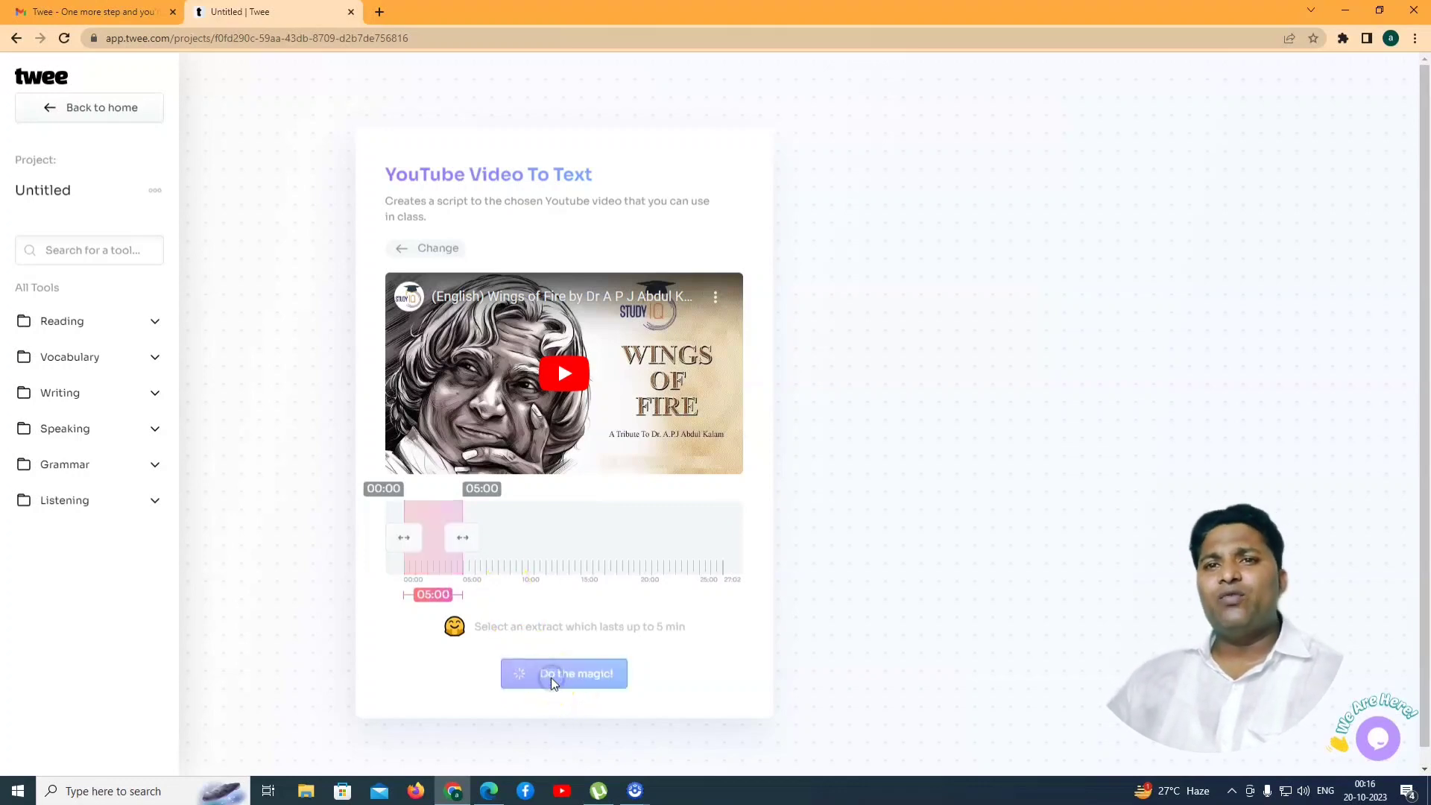
left_click(552, 680)
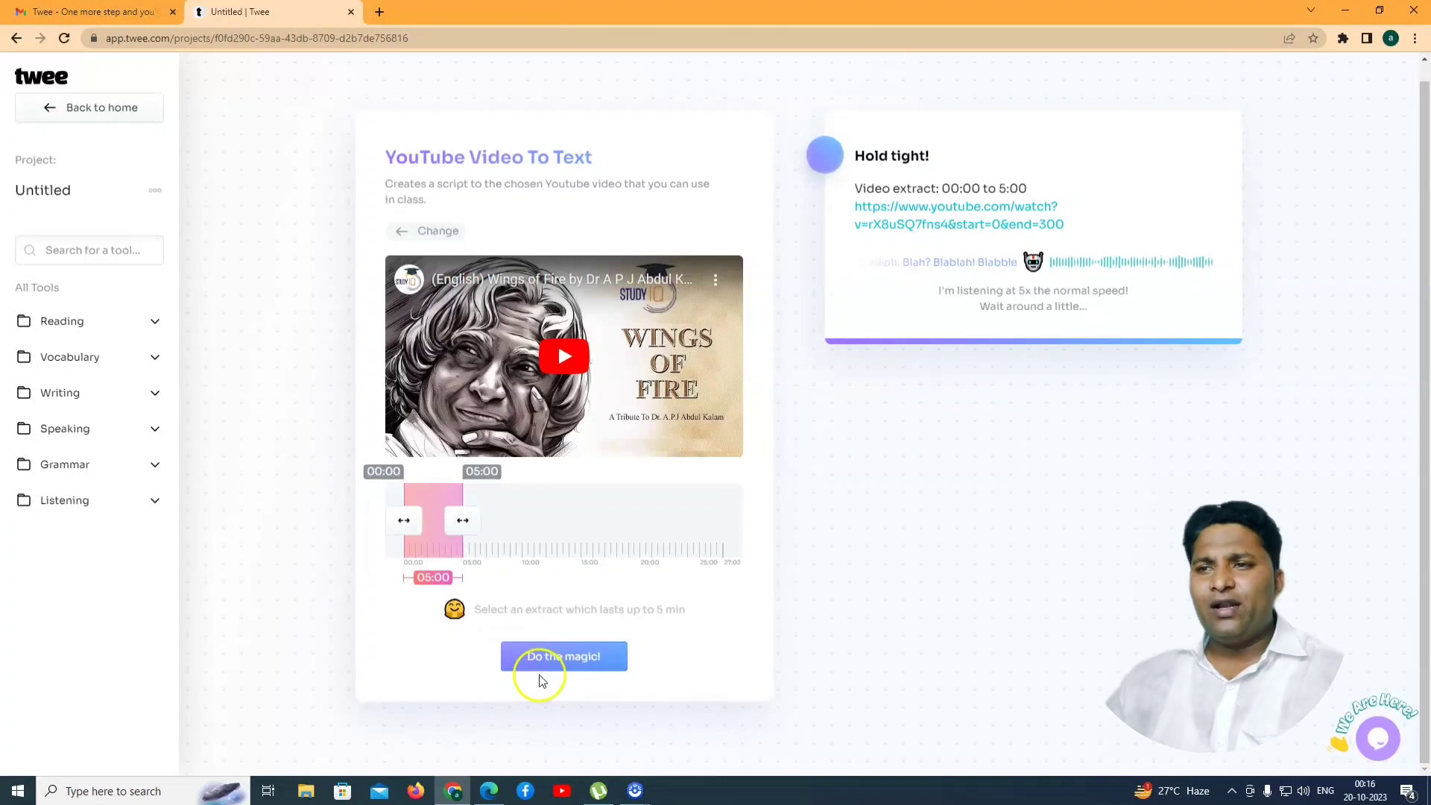
left_click(1031, 337)
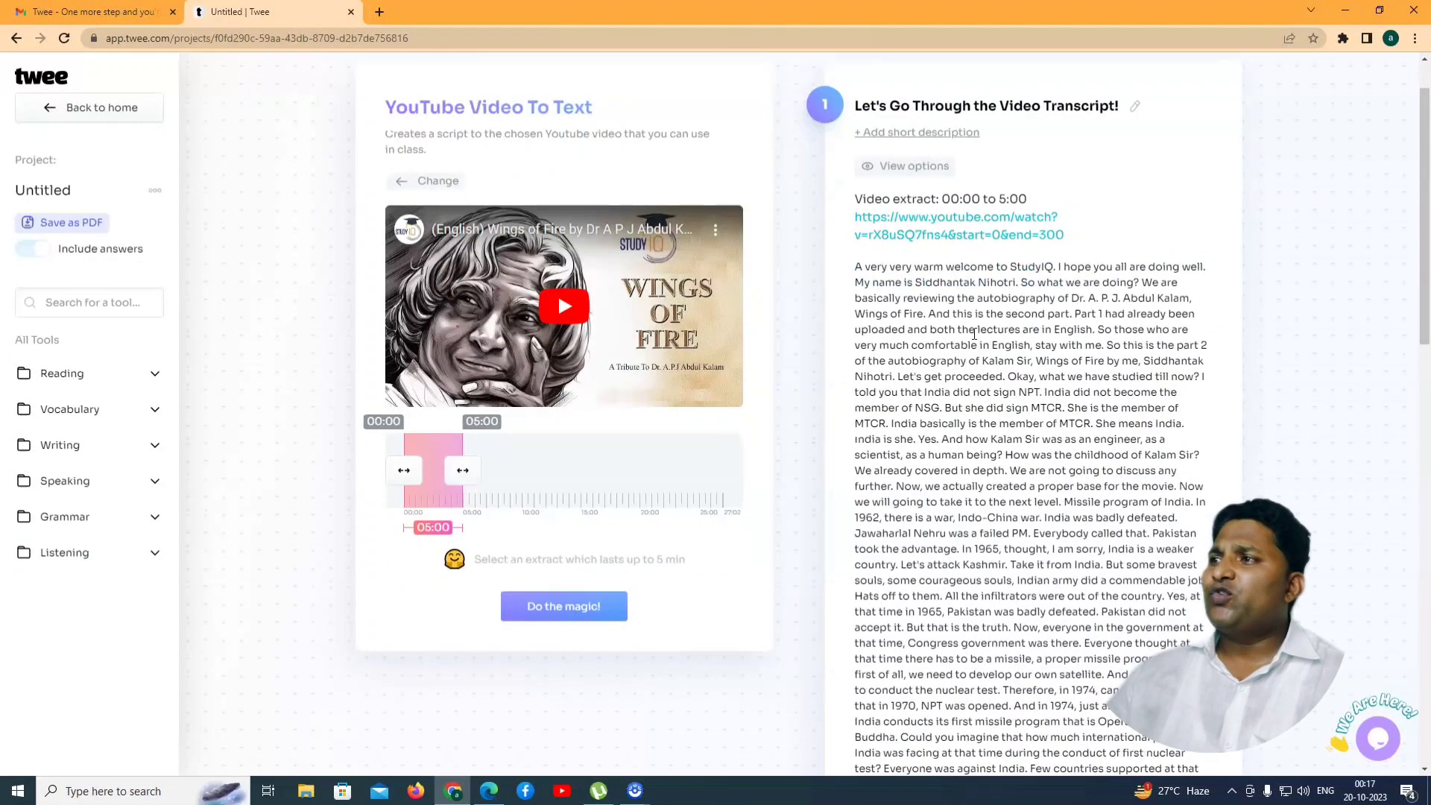
Review the generated video transcript and the follow-up exercises suggested for the video and the script.
scroll(937, 341, "down", 2)
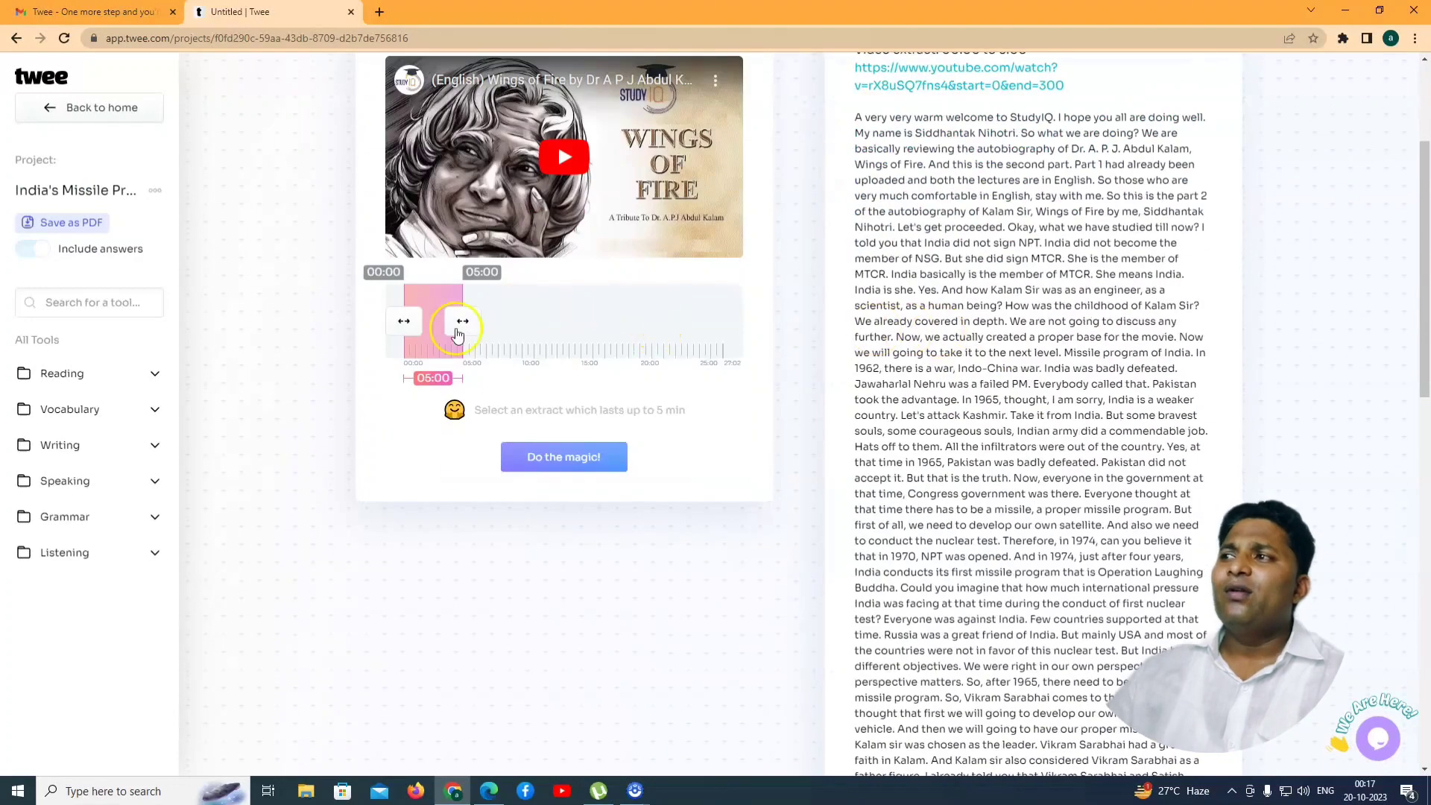
scroll(882, 203, "down", 15)
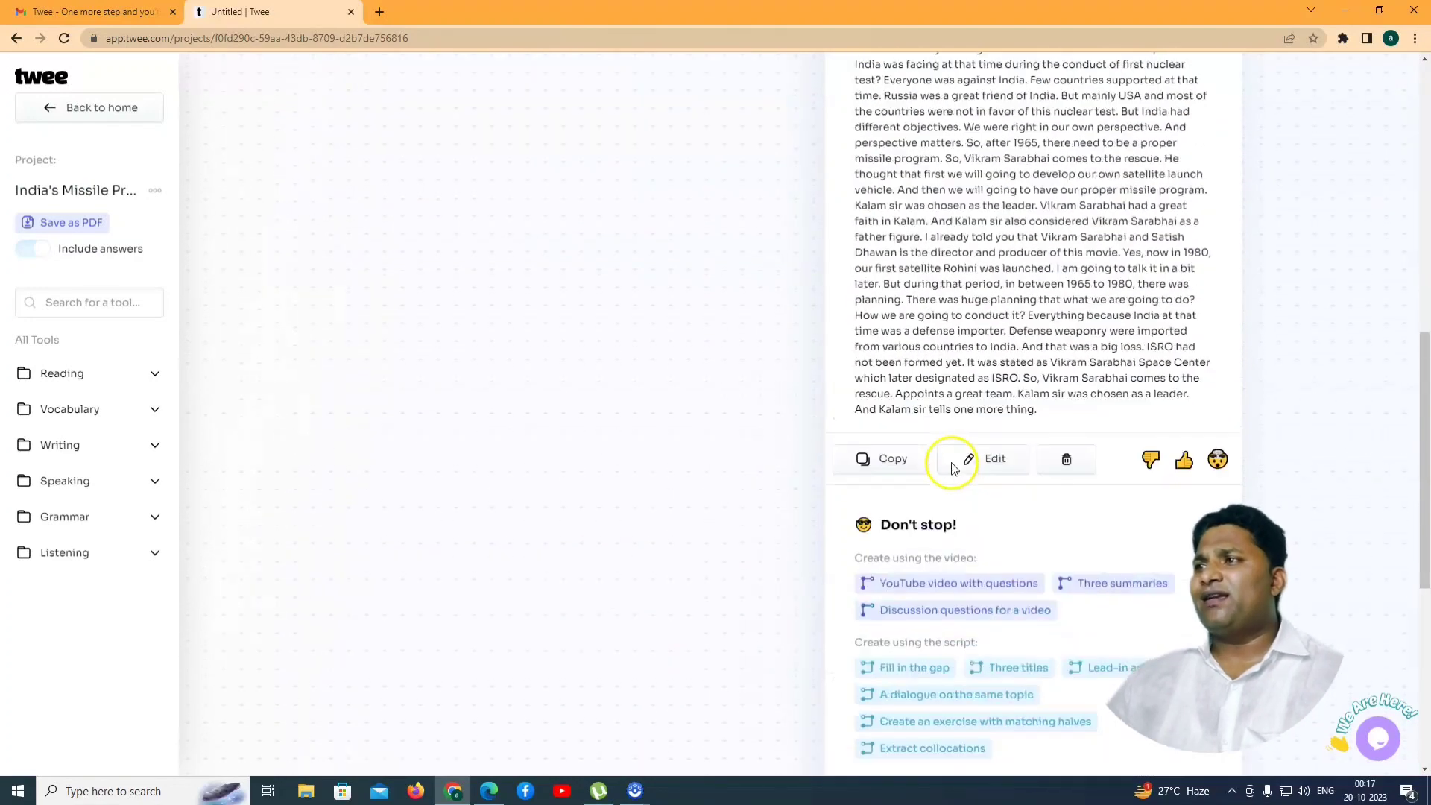
scroll(950, 458, "up", 14)
scroll(955, 469, "up", 4)
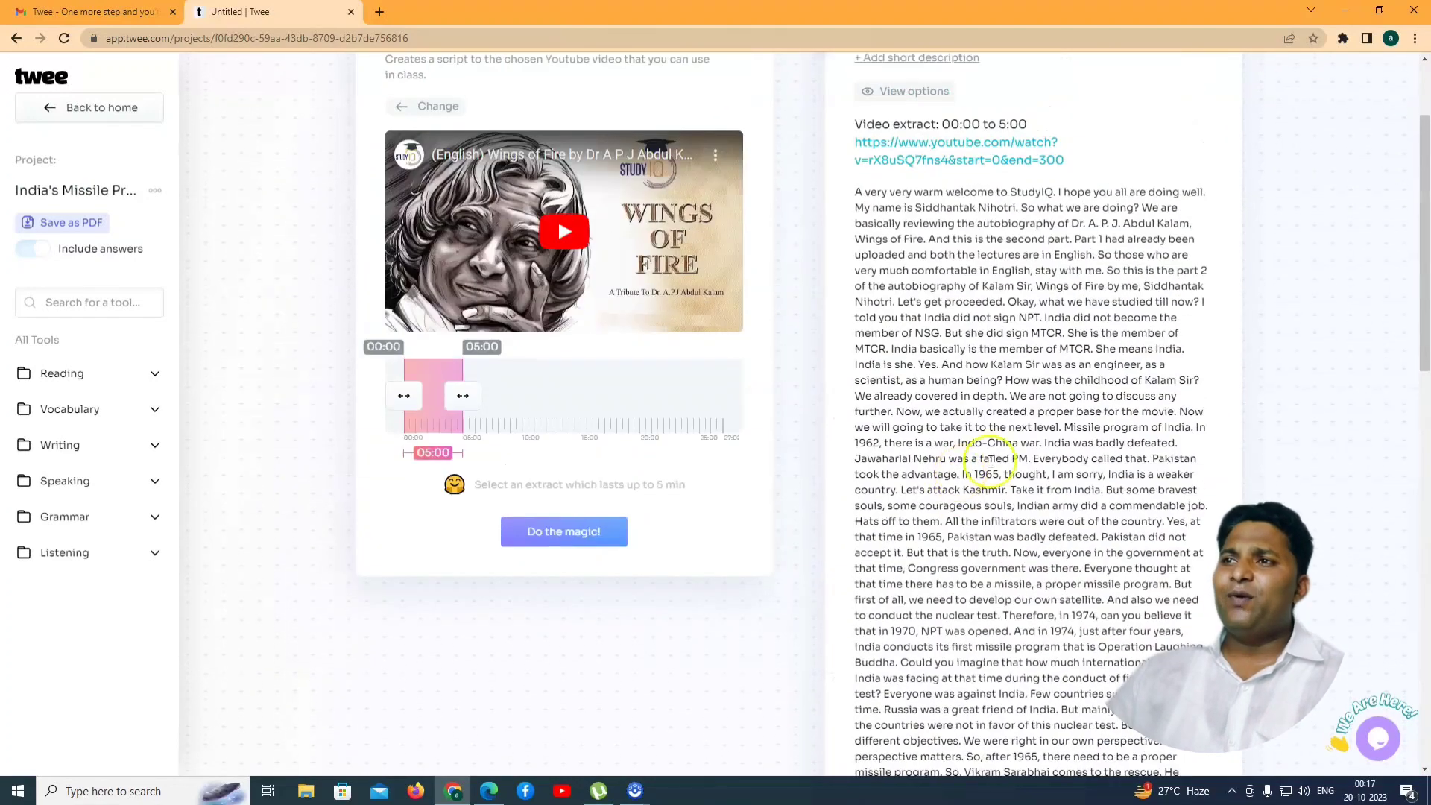
scroll(955, 521, "down", 10)
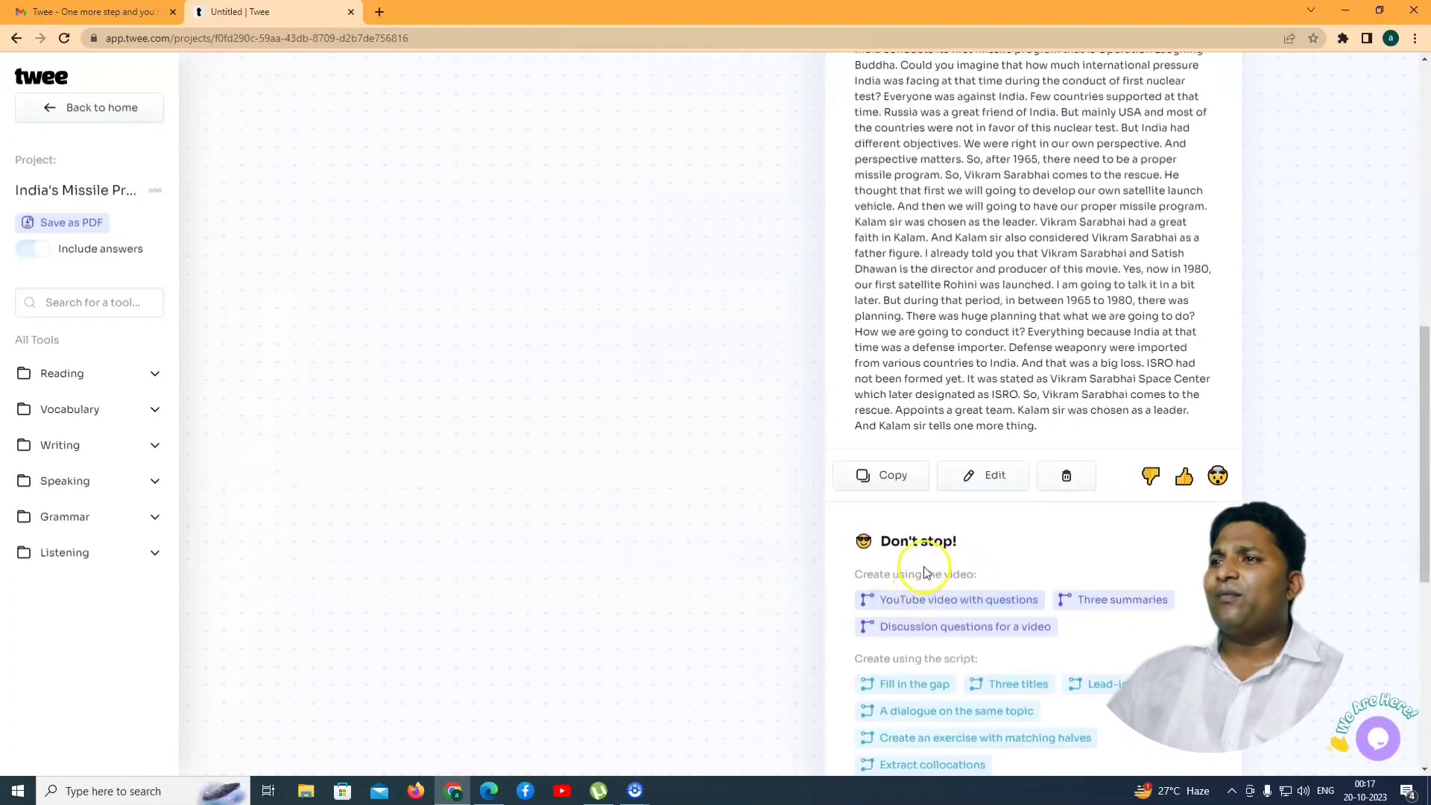
scroll(522, 555, "up", 6)
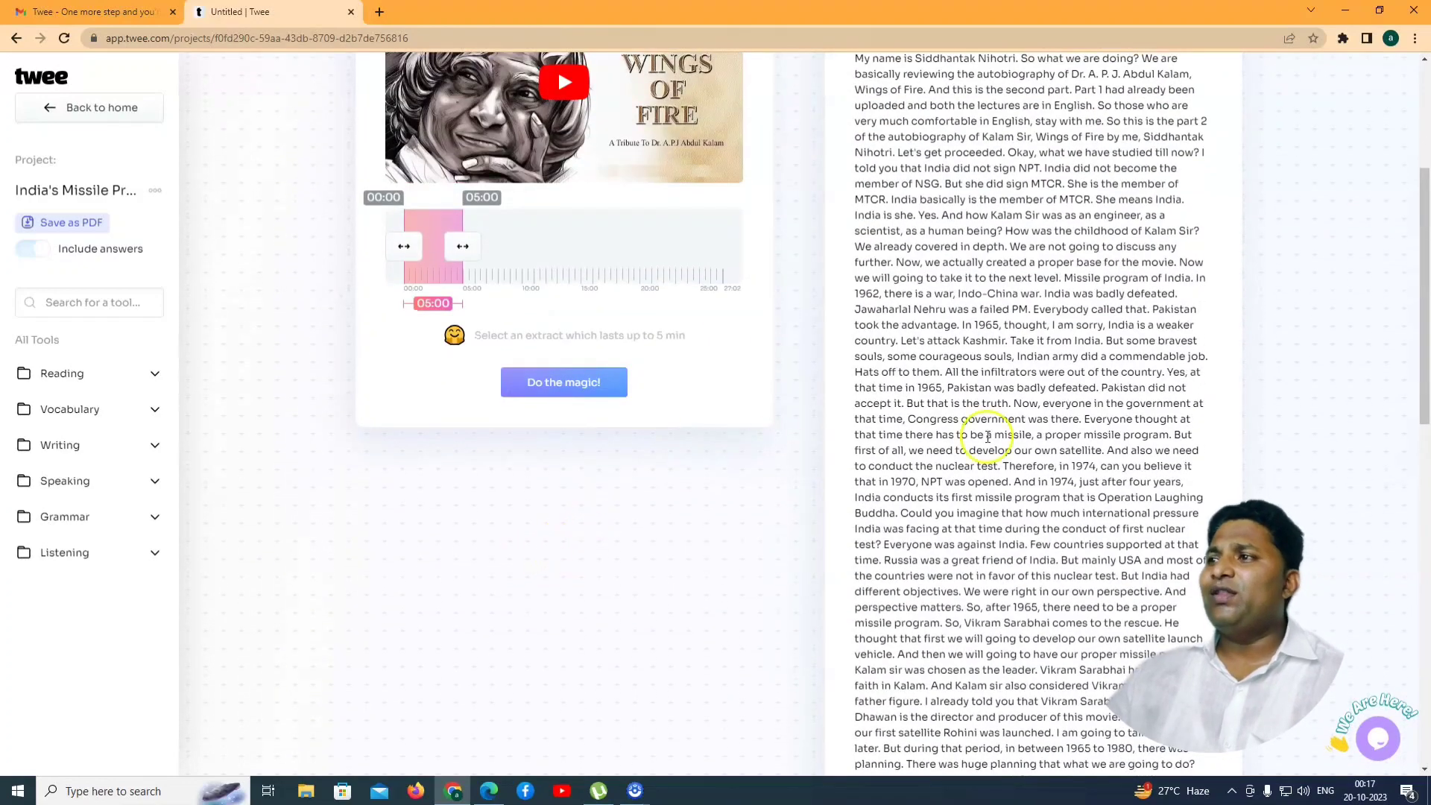
scroll(775, 447, "down", 8)
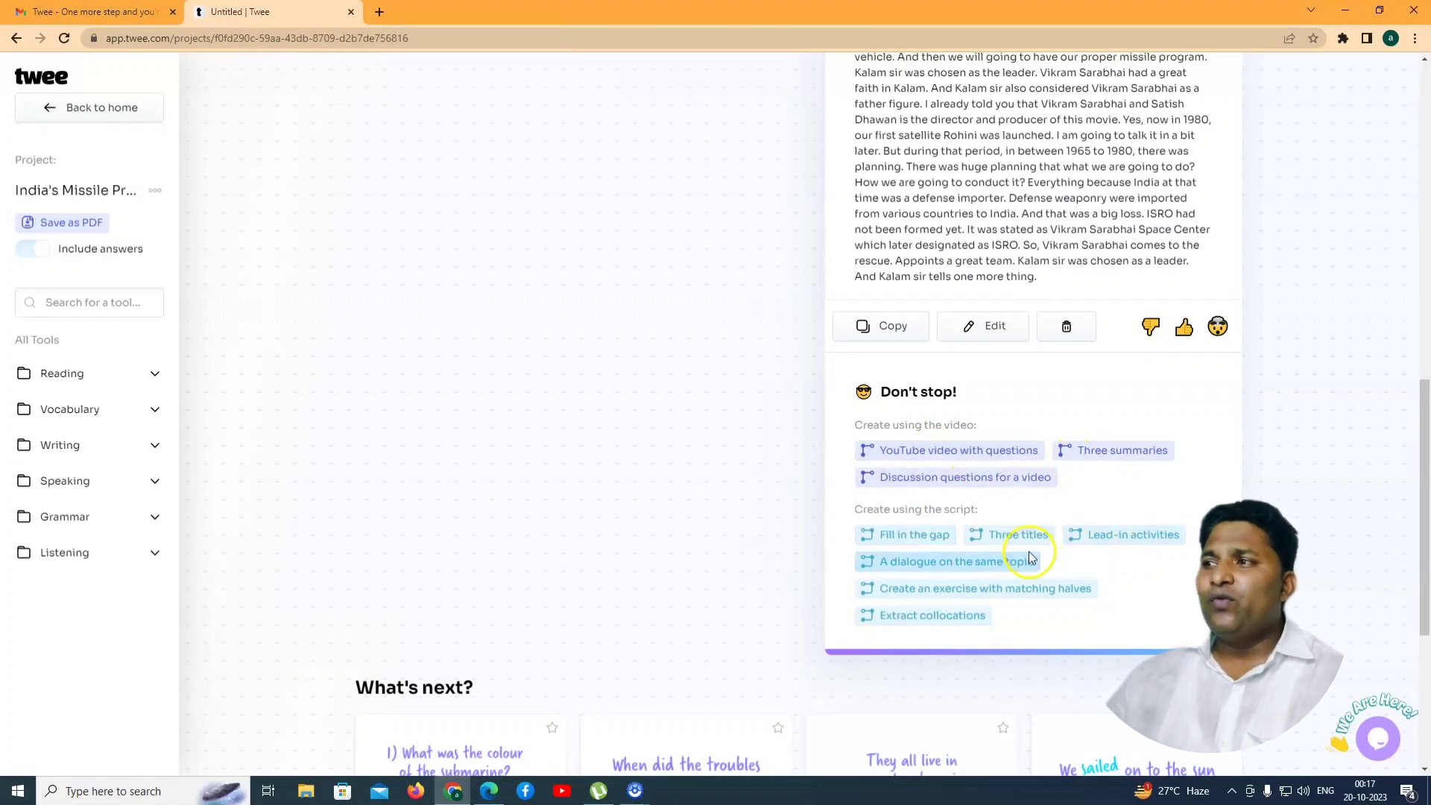
left_click(924, 620)
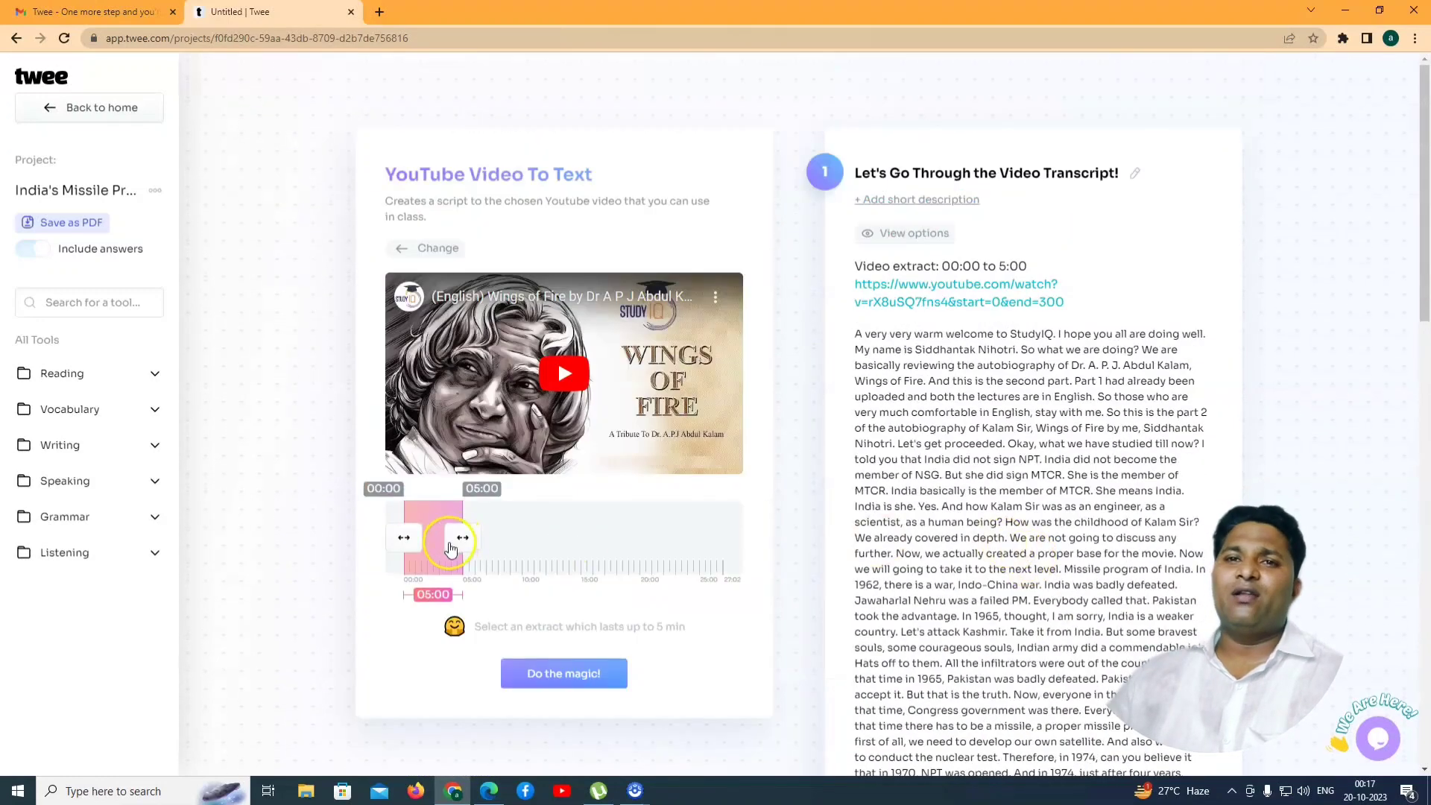
Move the five-minute extract selection to 18:13–23:13 and briefly preview the video there.
left_click_drag(445, 559, 660, 568)
left_click(412, 459)
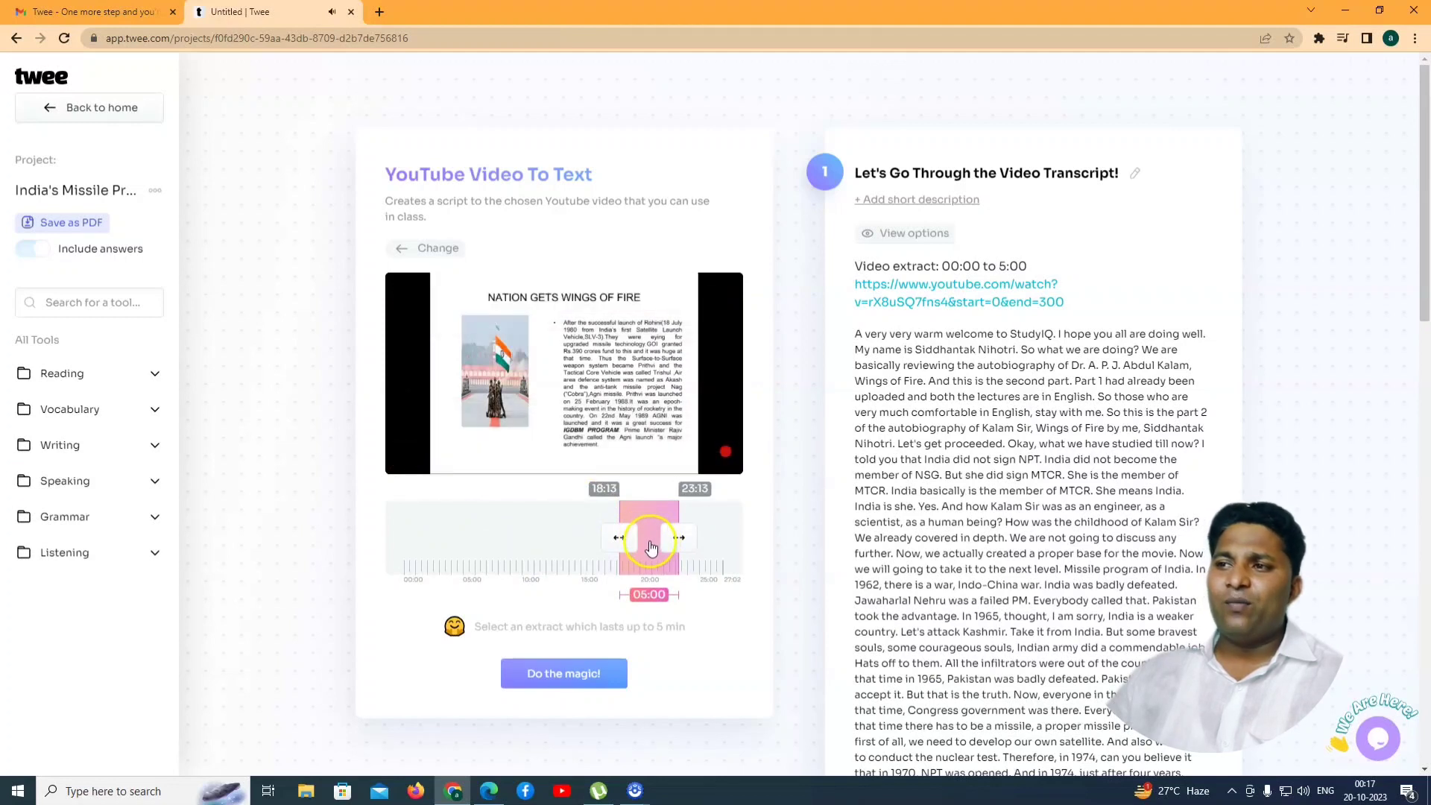
left_click(412, 456)
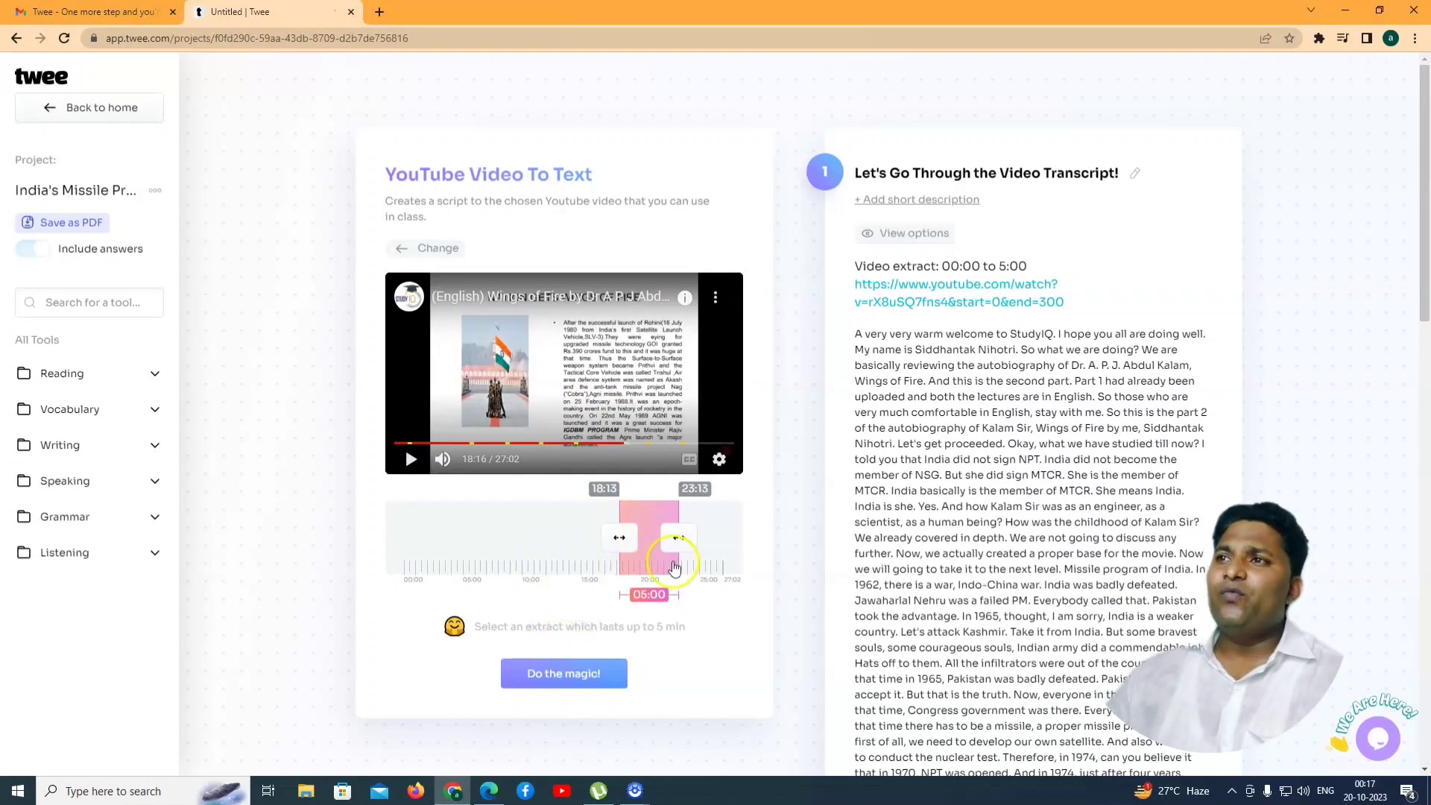
Add a YouTube video with questions exercise for the same video and set its extract to 15:26–20:26.
scroll(707, 557, "down", 4)
scroll(706, 547, "down", 8)
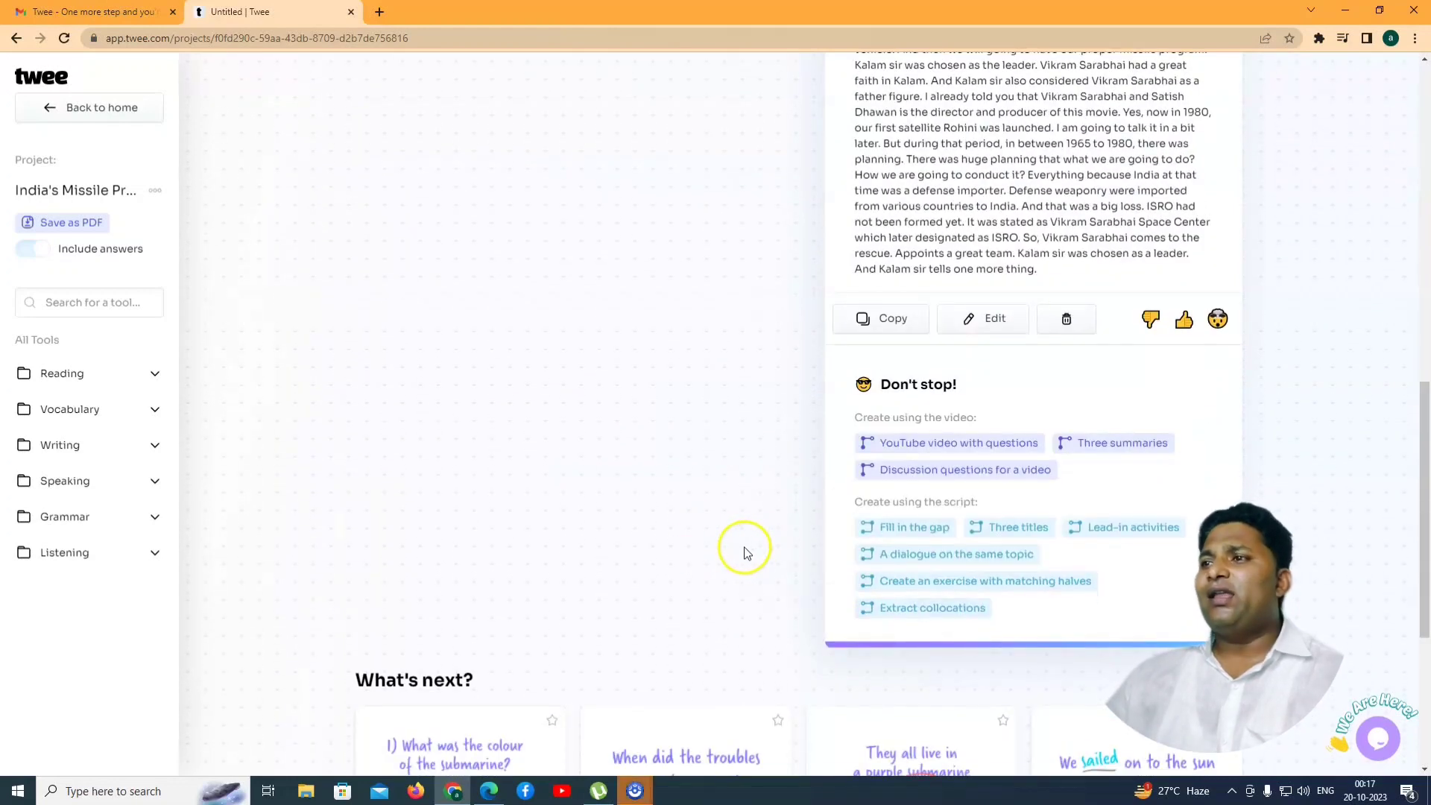
left_click(929, 447)
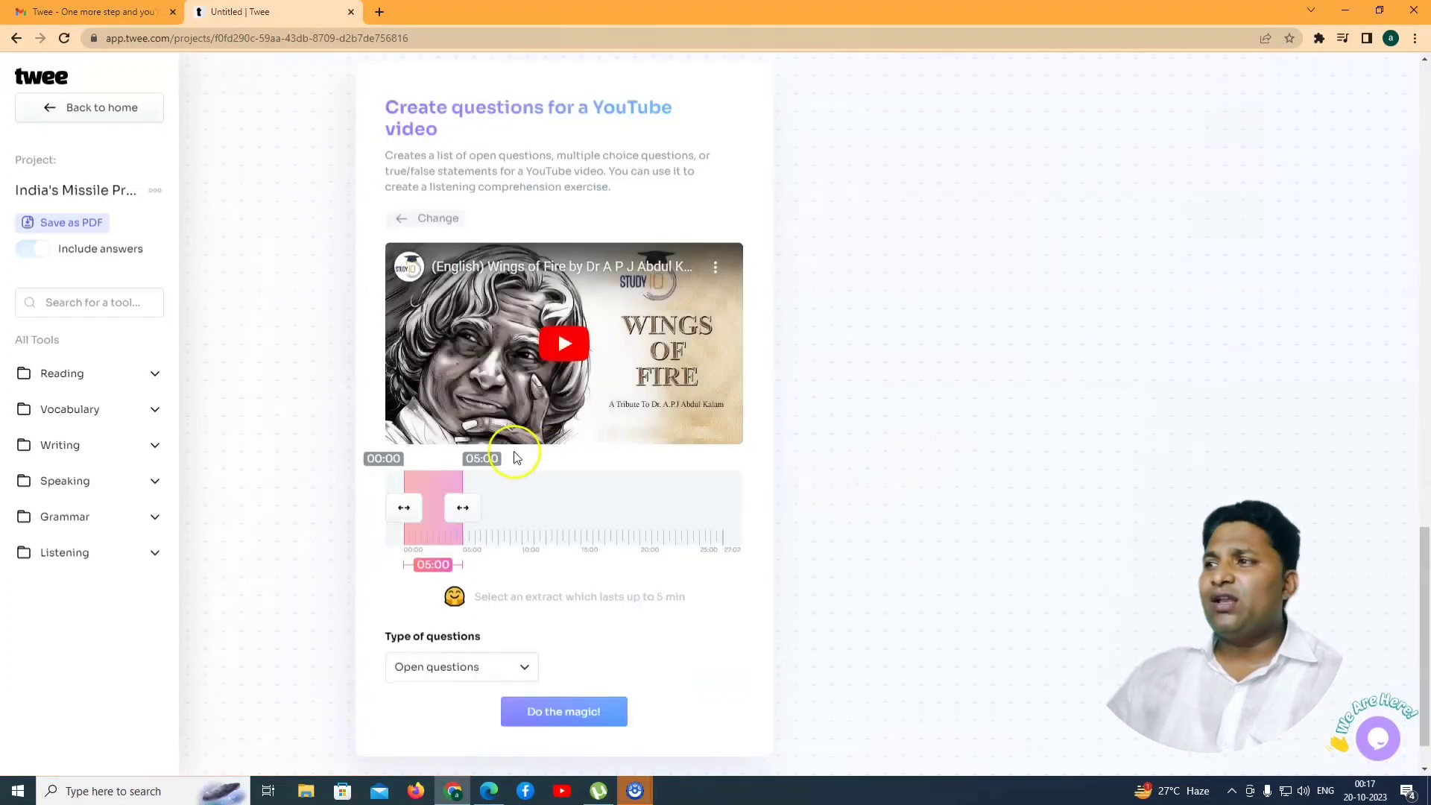
left_click_drag(444, 532, 643, 535)
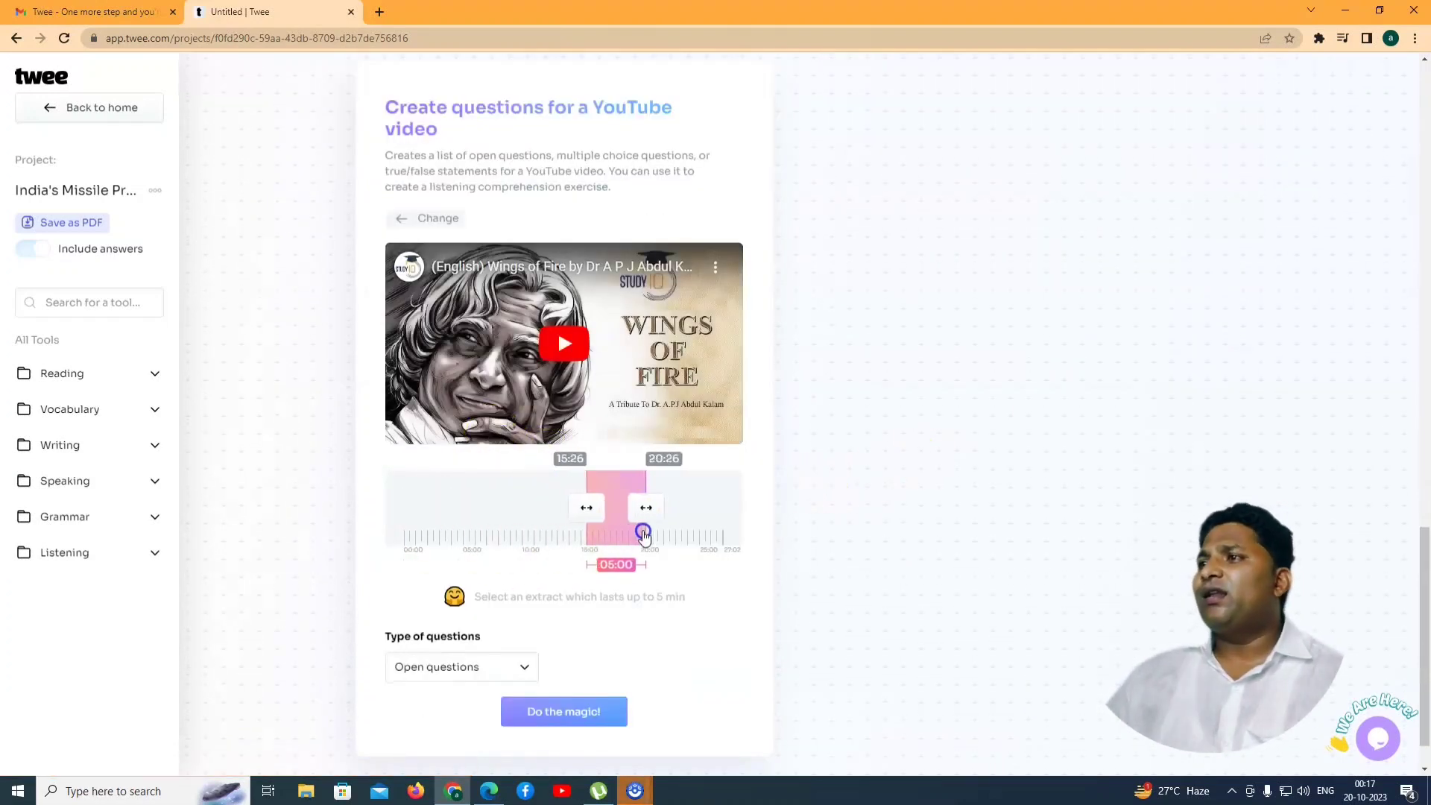
left_click(403, 431)
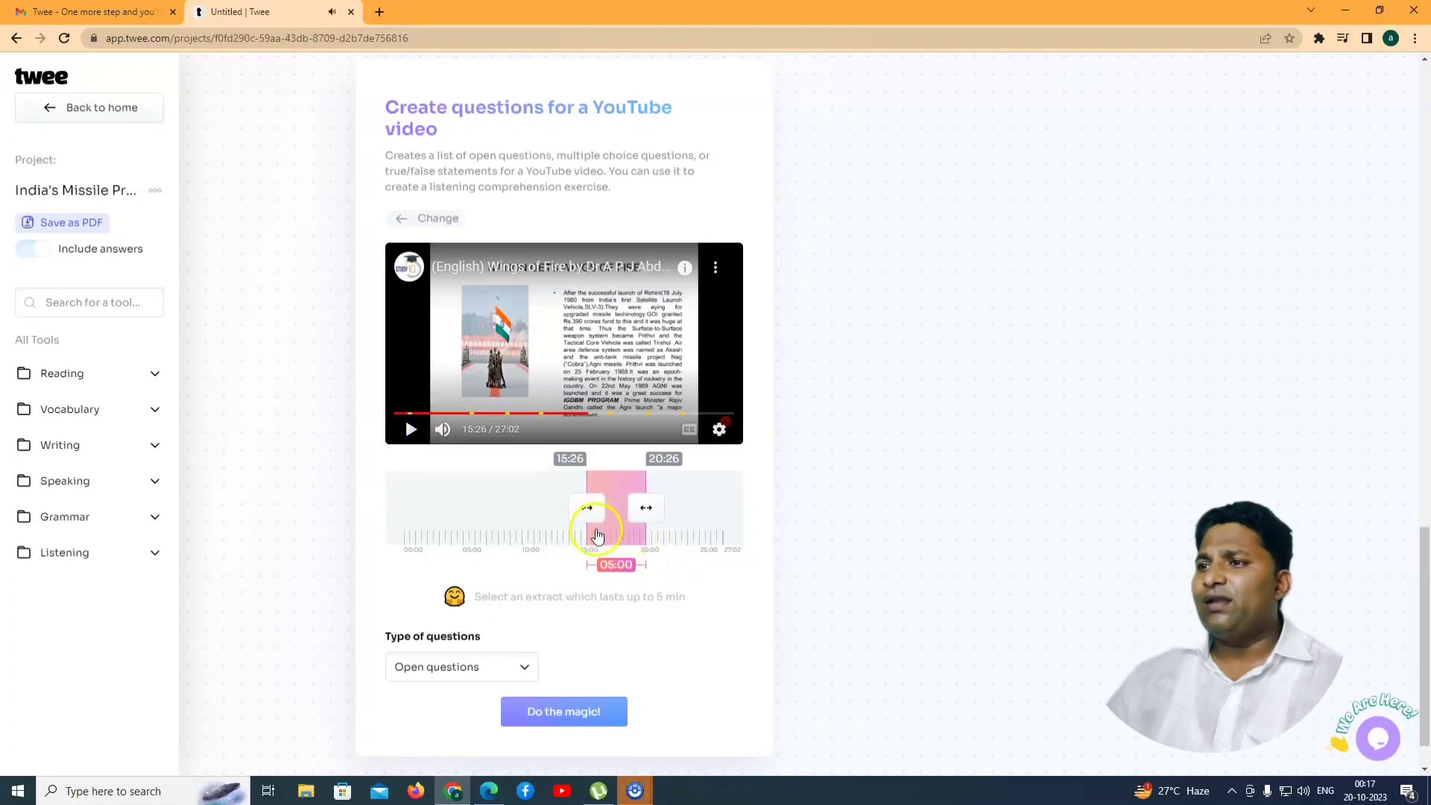
Set the type of questions to ABCD questions and generate the exercise from the video extract.
left_click(484, 671)
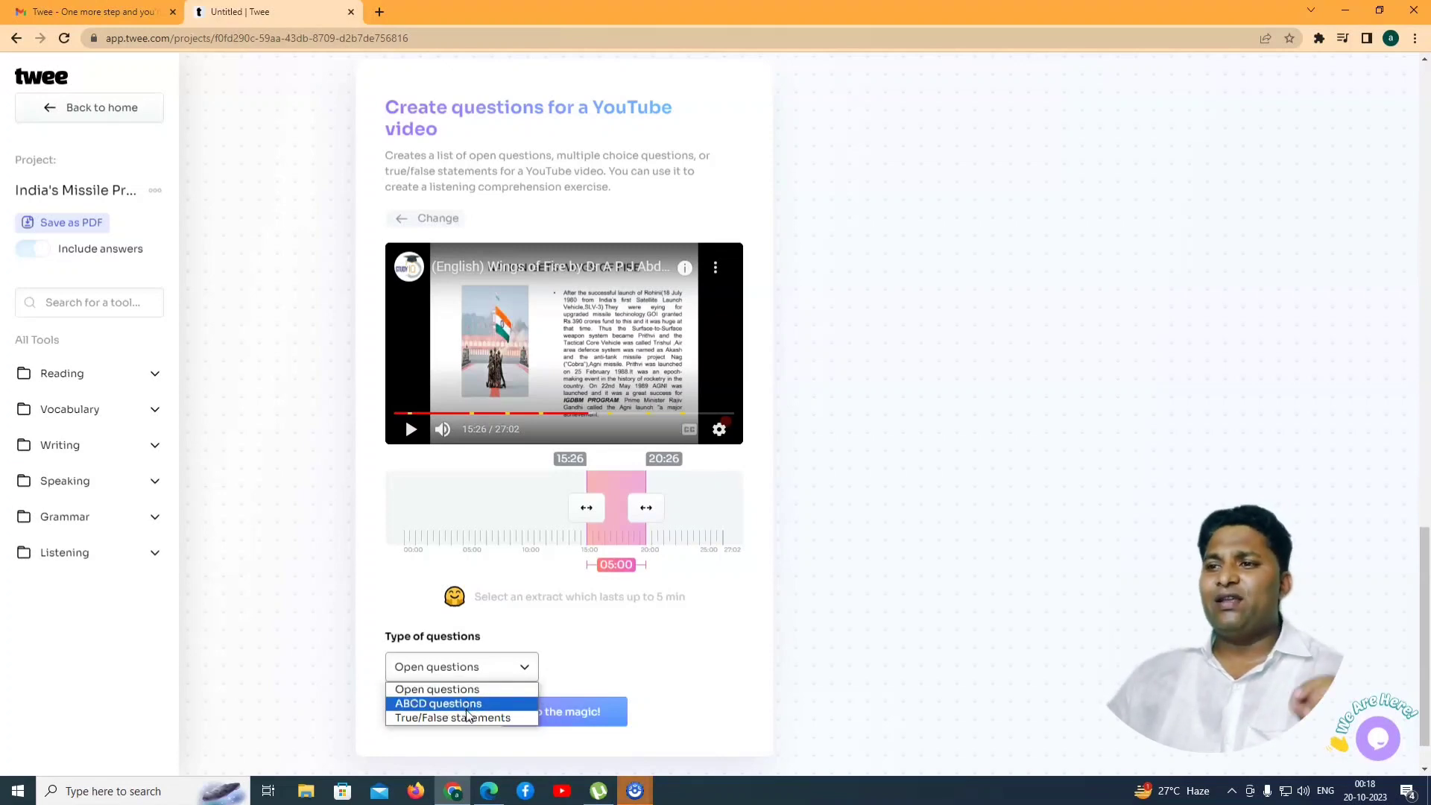
left_click(438, 717)
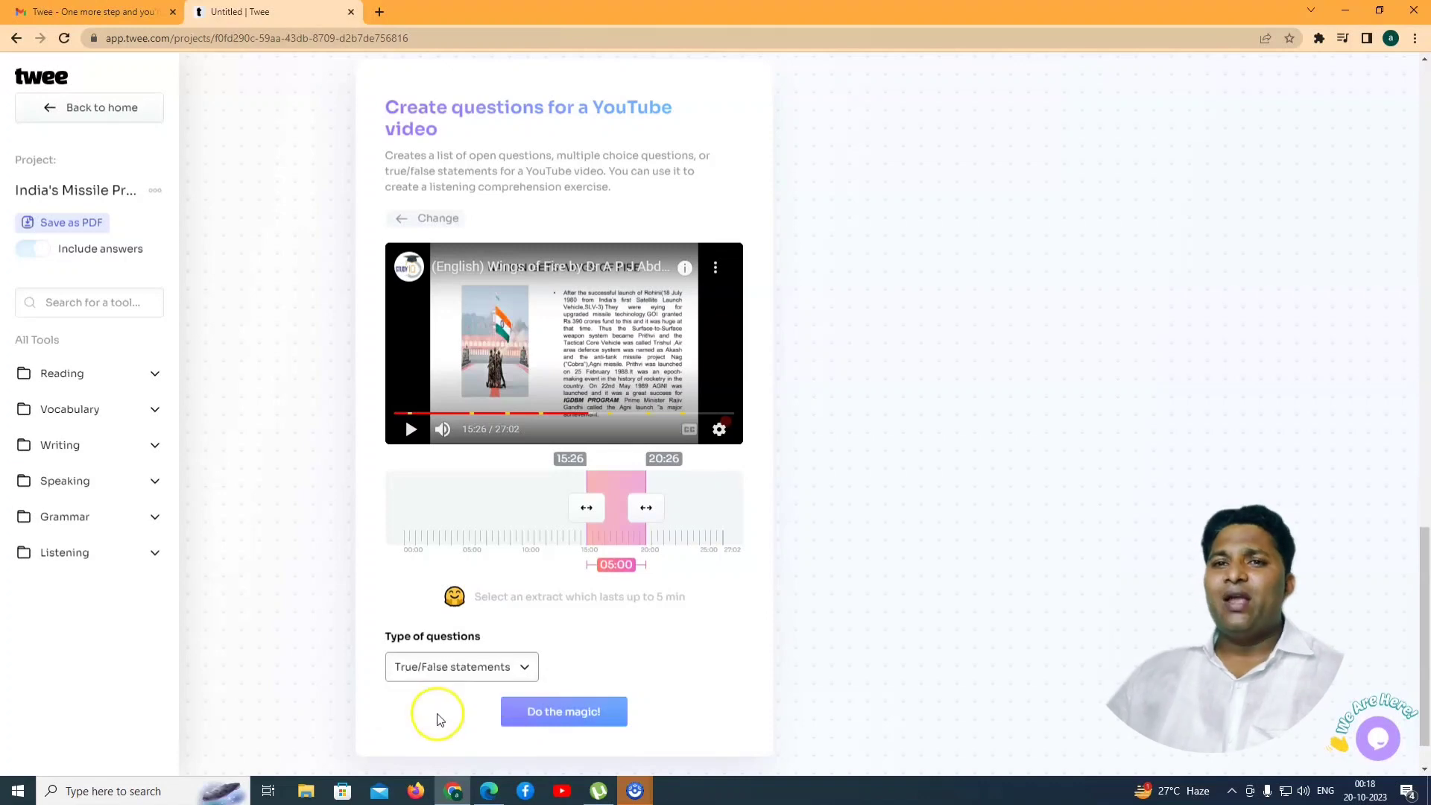
left_click(439, 675)
left_click(425, 700)
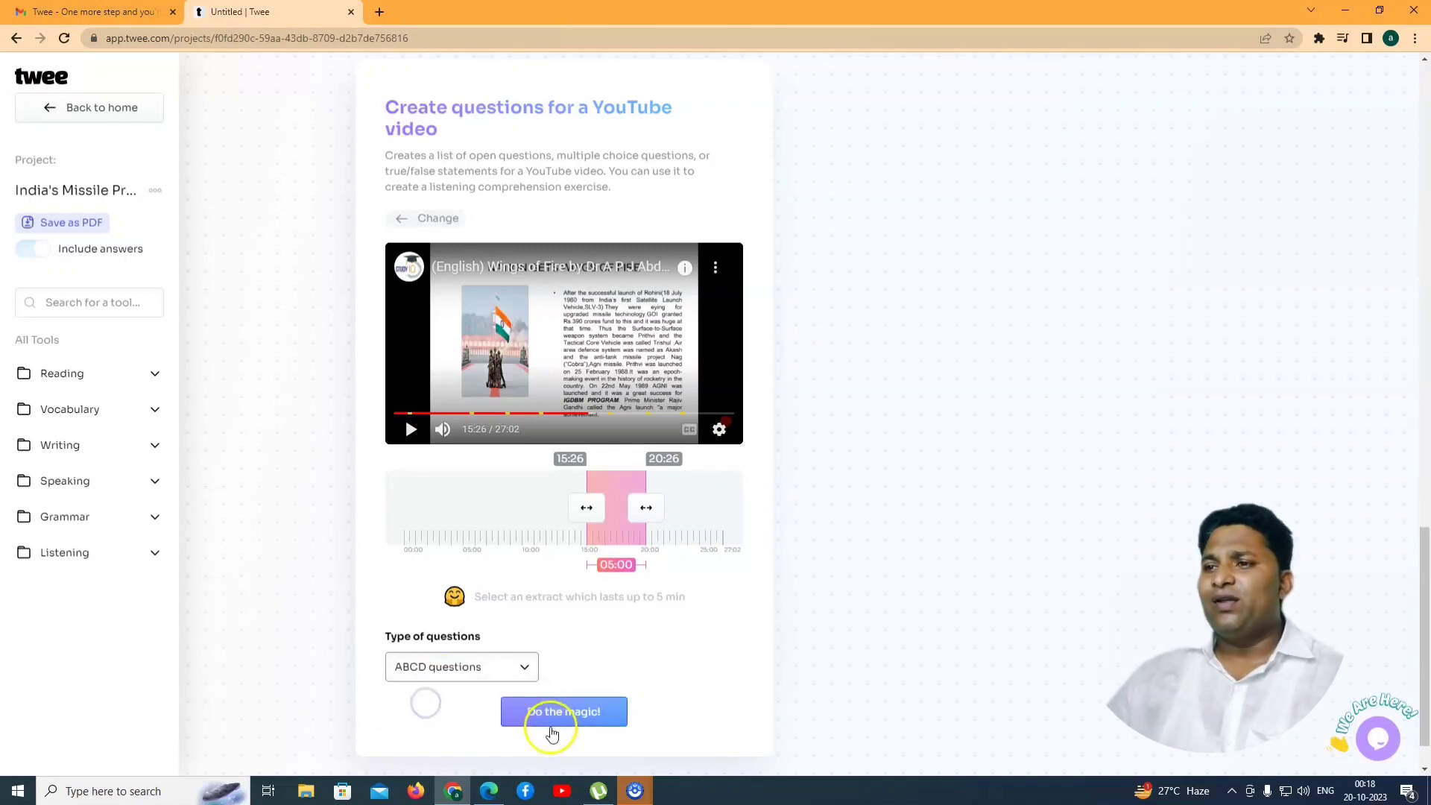
left_click(591, 716)
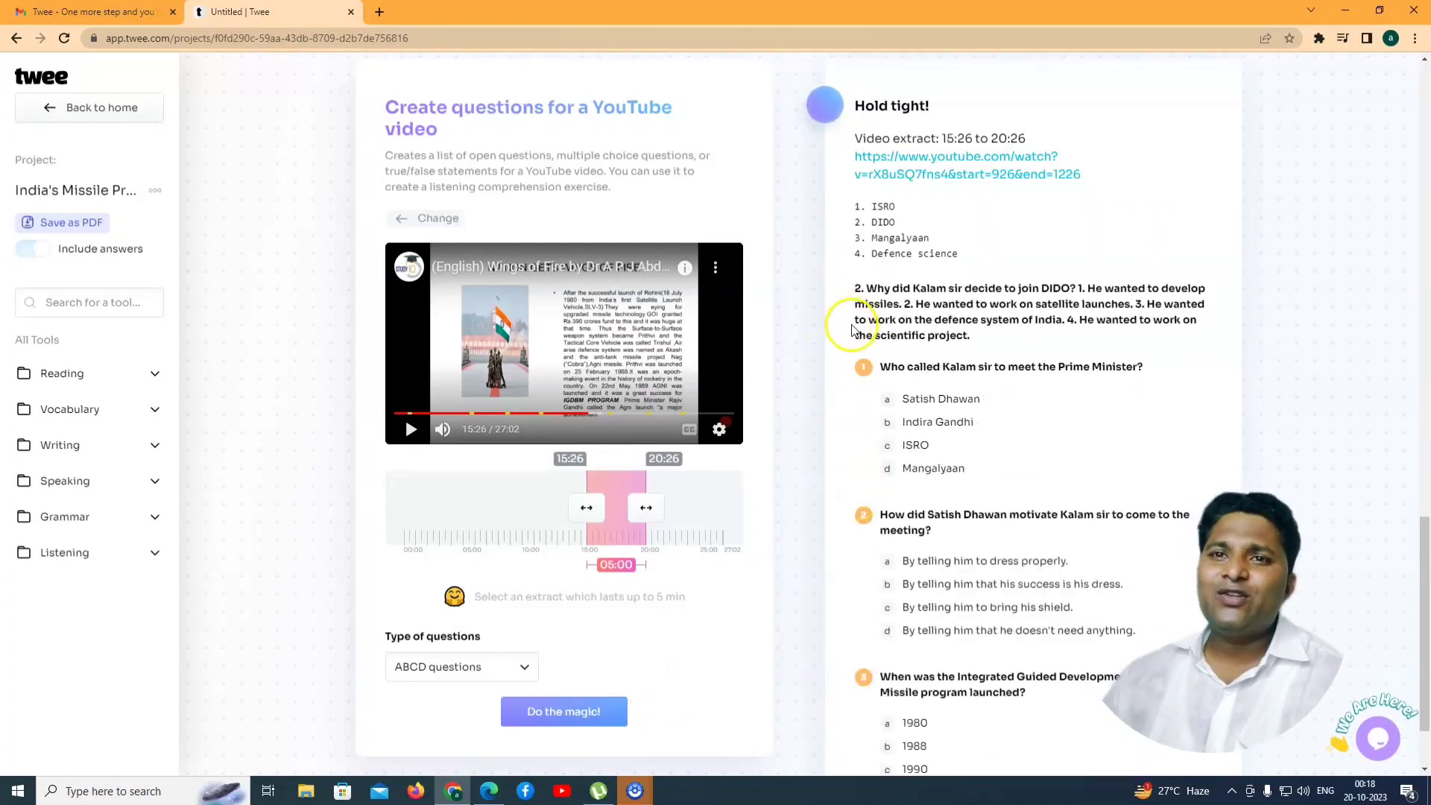
Review the ABCD questions for the video, their correct answers and the suggested follow-up tools.
scroll(932, 414, "down", 6)
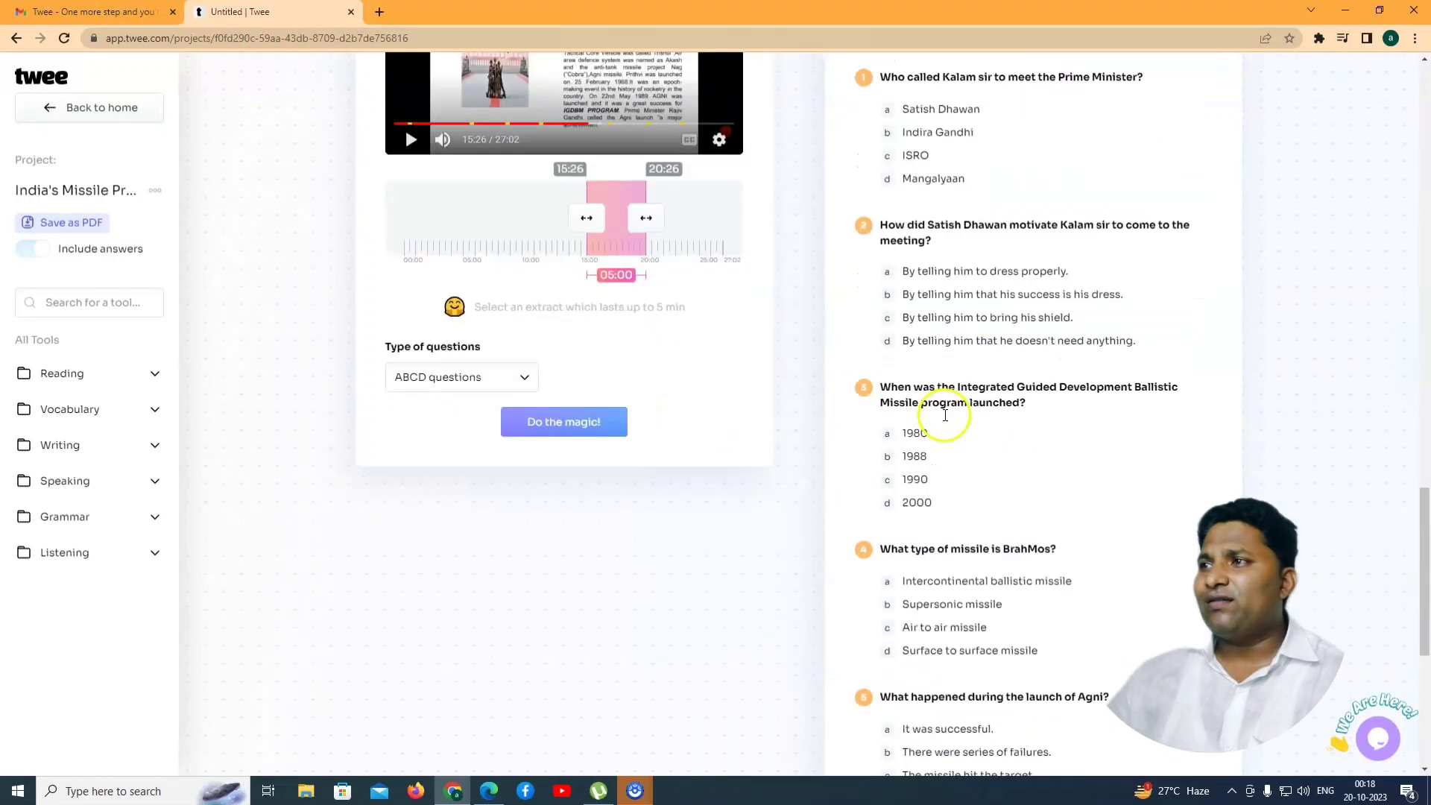
scroll(957, 470, "down", 3)
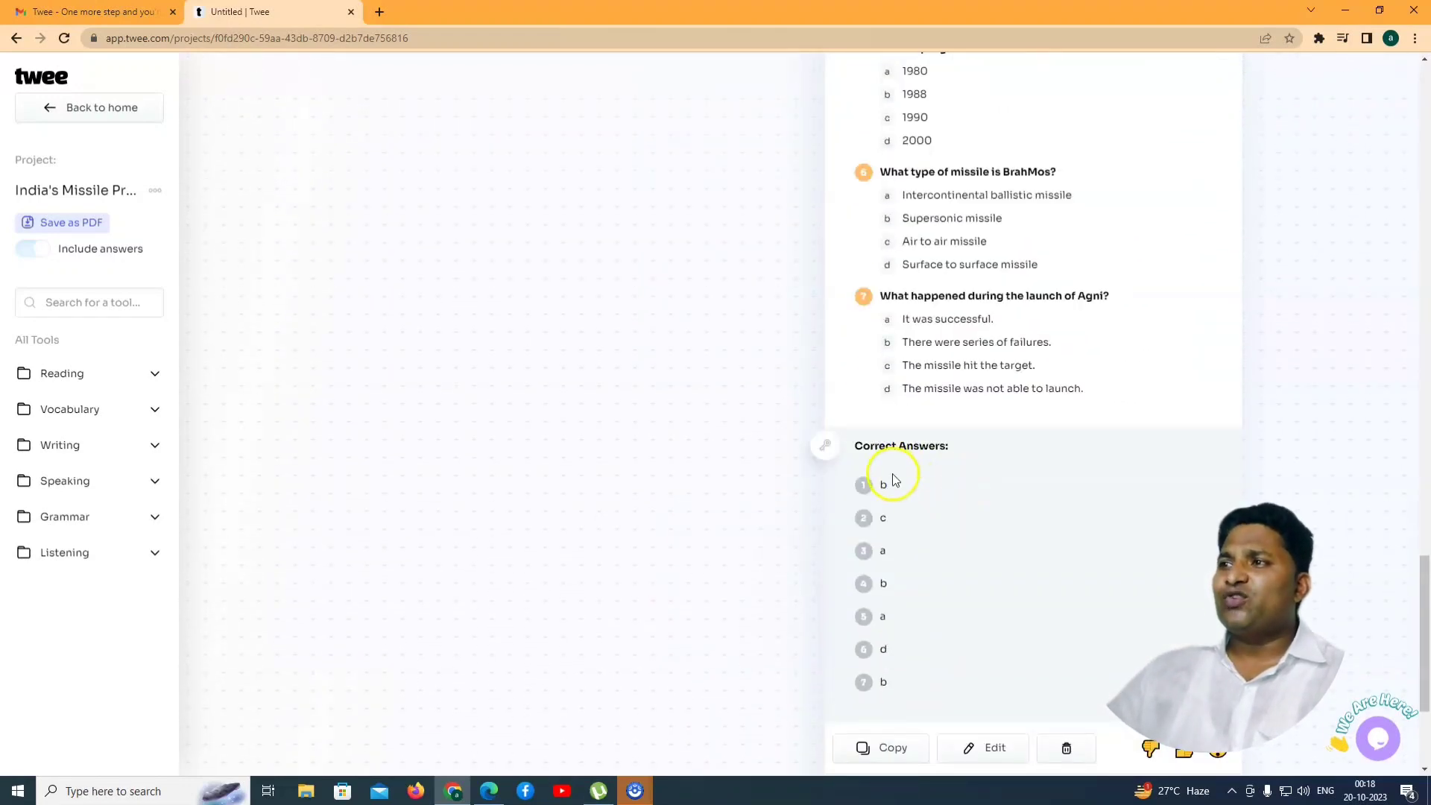
scroll(917, 567, "down", 3)
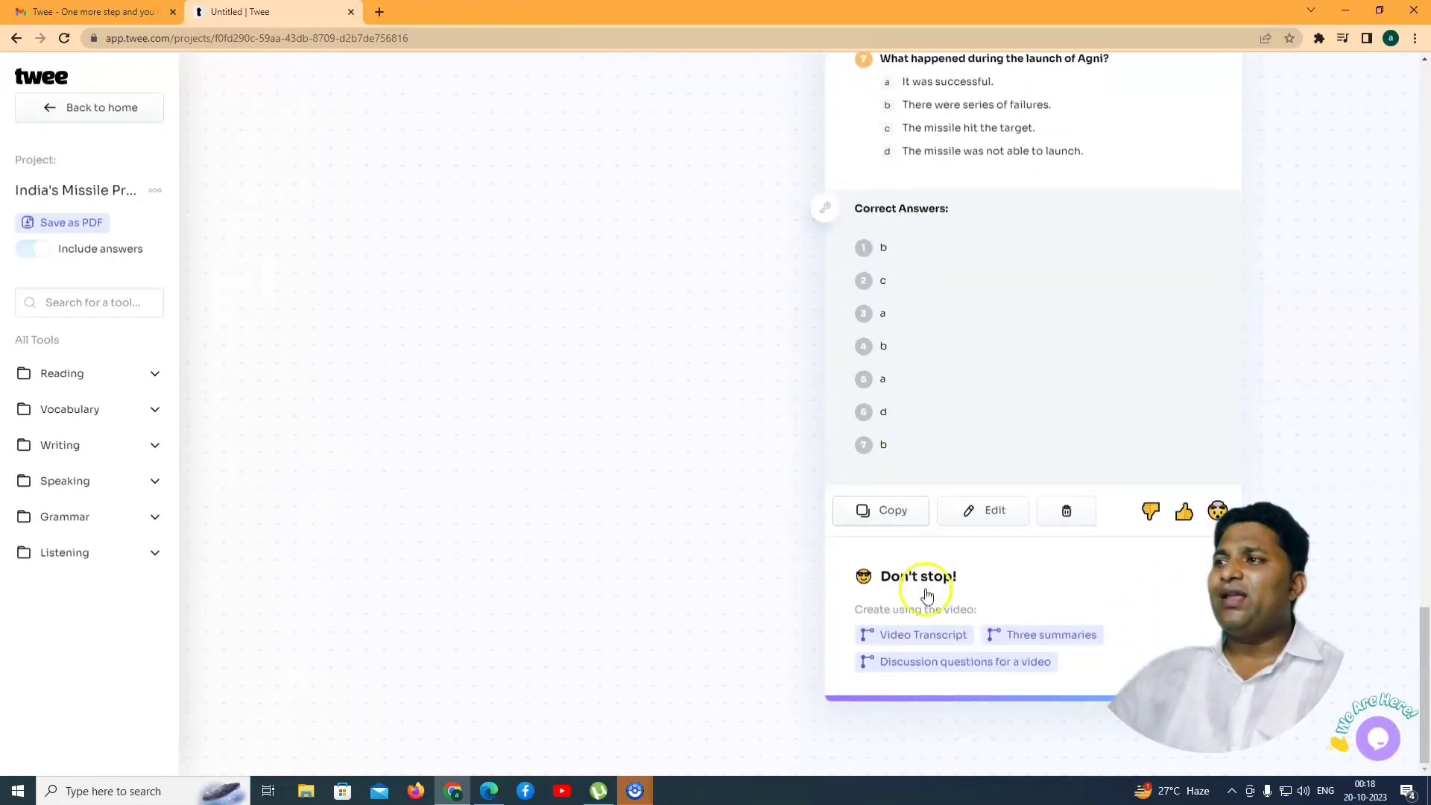